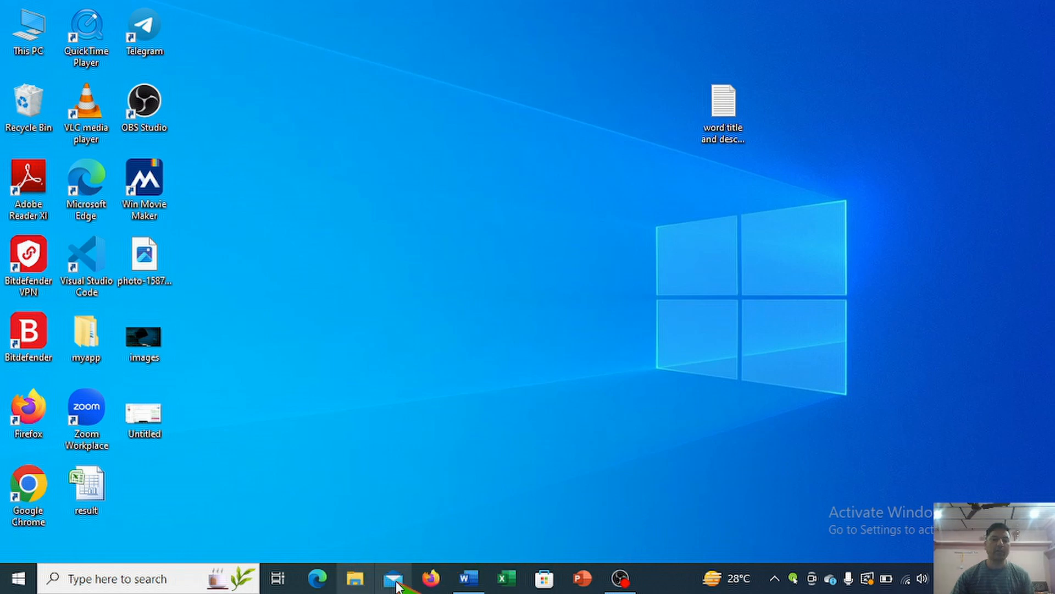
# Switch to the open Word document and insert a table of three columns and two rows below the paragraph
pyautogui.moveTo(482, 587)
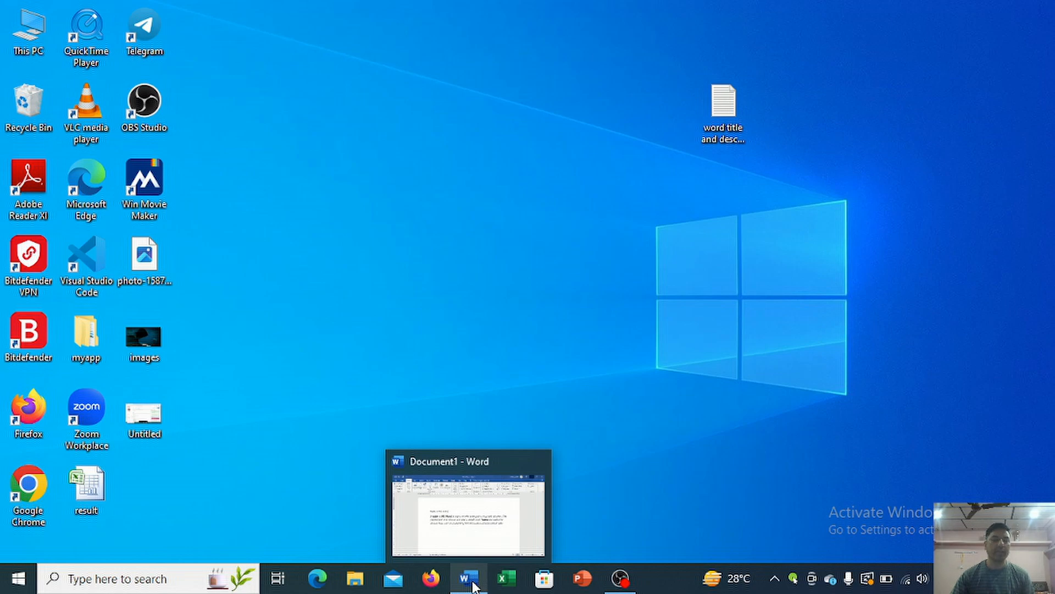
pyautogui.click(483, 536)
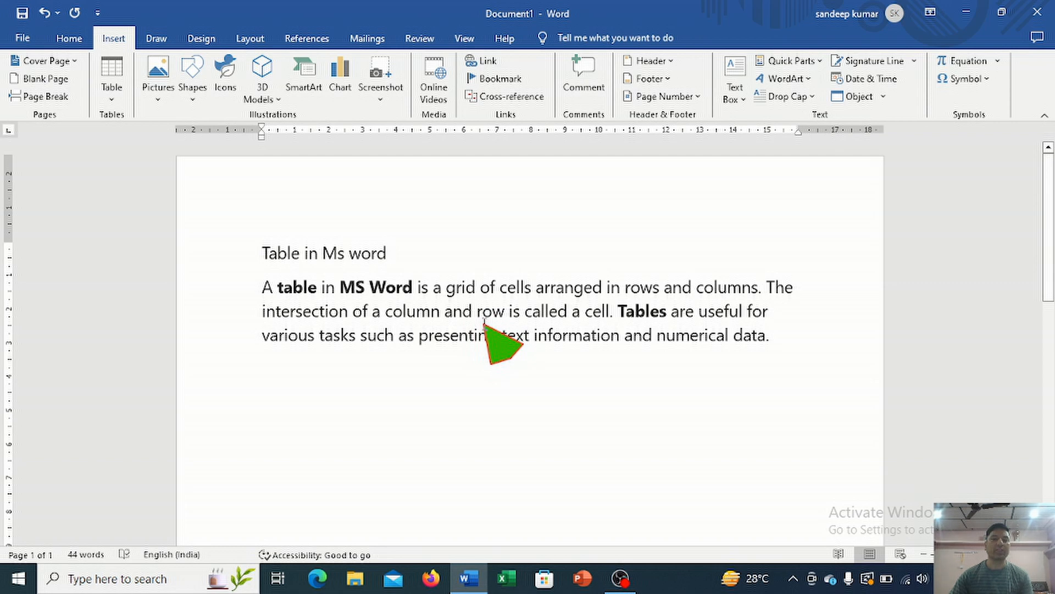
pyautogui.doubleClick(600, 319)
pyautogui.click(652, 322)
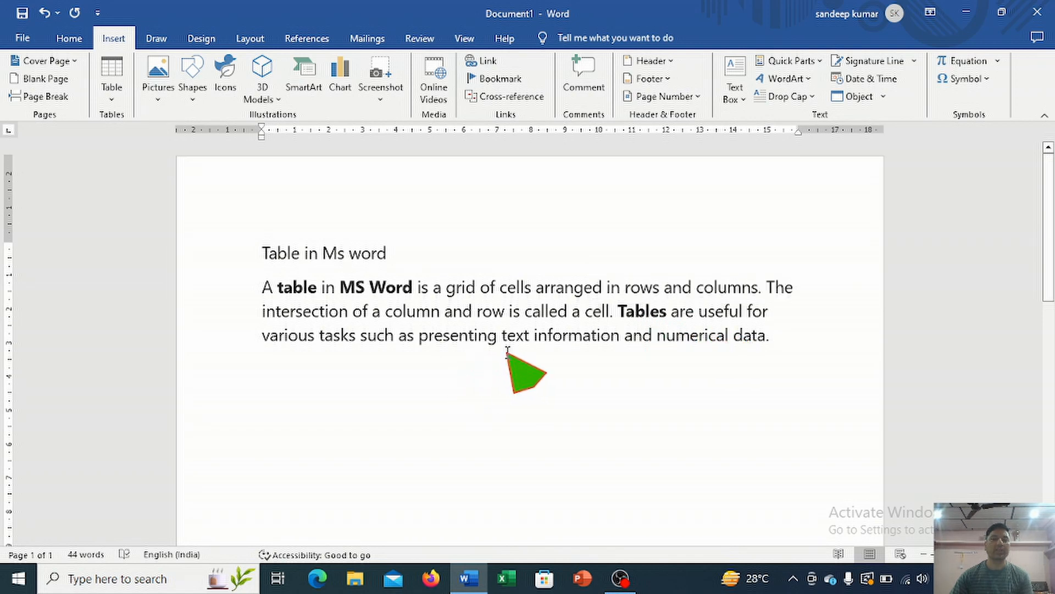
pyautogui.click(778, 341)
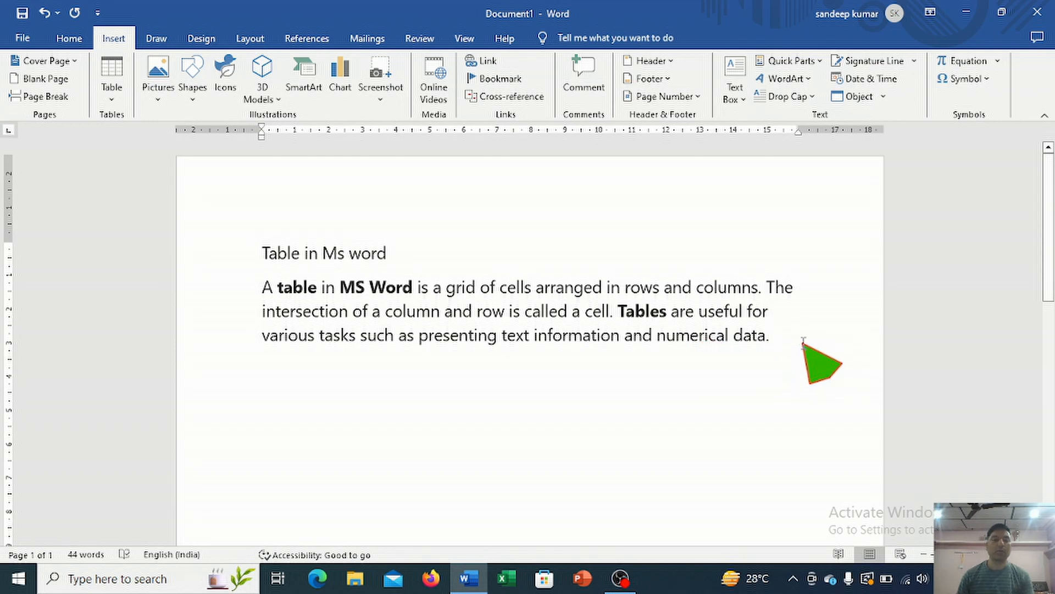
pyautogui.press('Return')
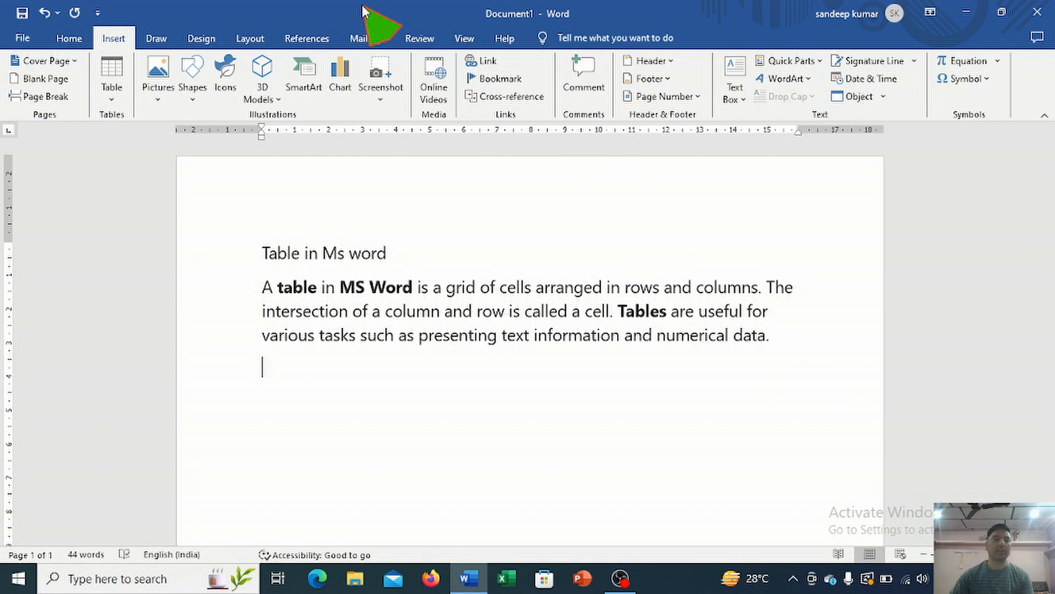
pyautogui.click(113, 91)
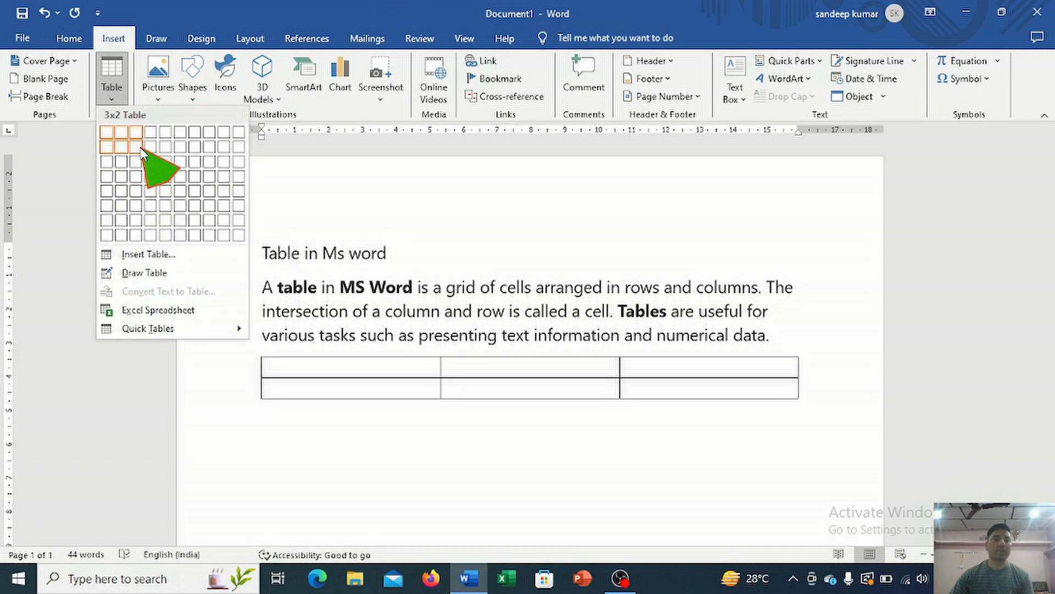
pyautogui.press('Escape')
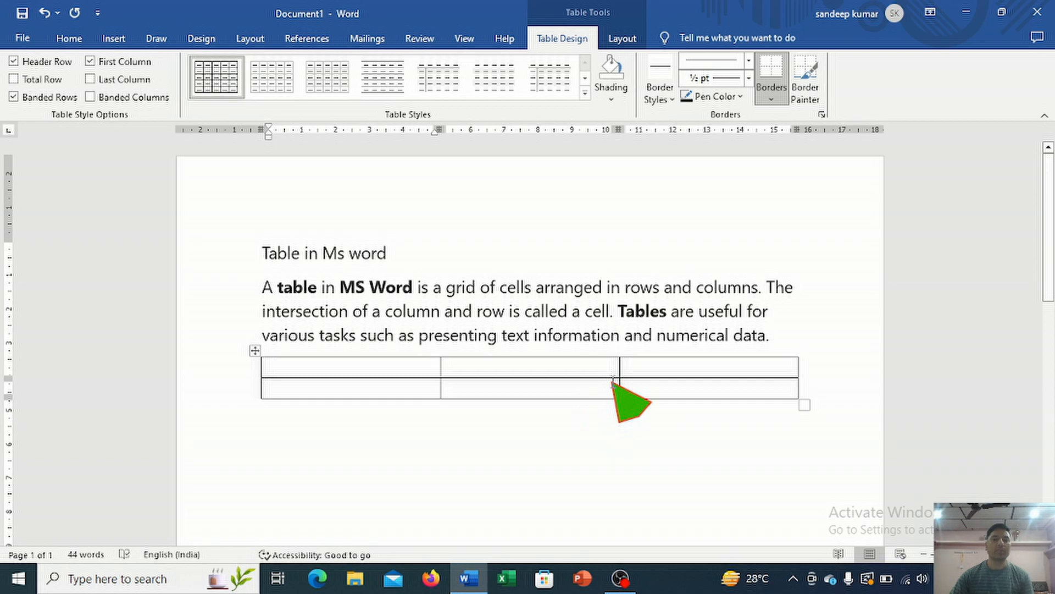
# Label the three cells of the table's first row C1, C2 and C3
pyautogui.moveTo(283, 377); pyautogui.dragTo(647, 407)
pyautogui.click(379, 366)
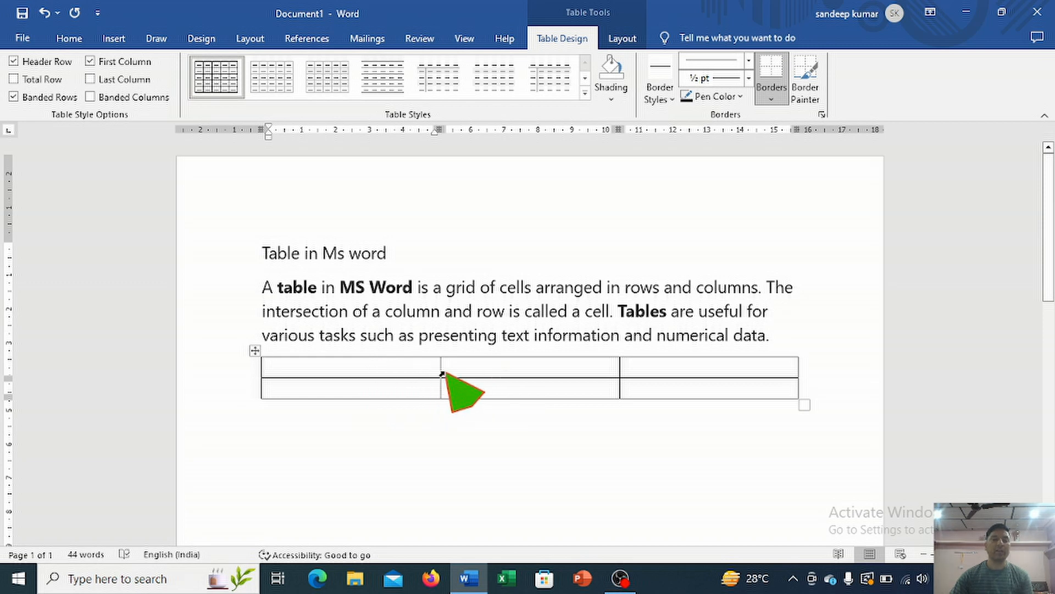
pyautogui.write('C1')
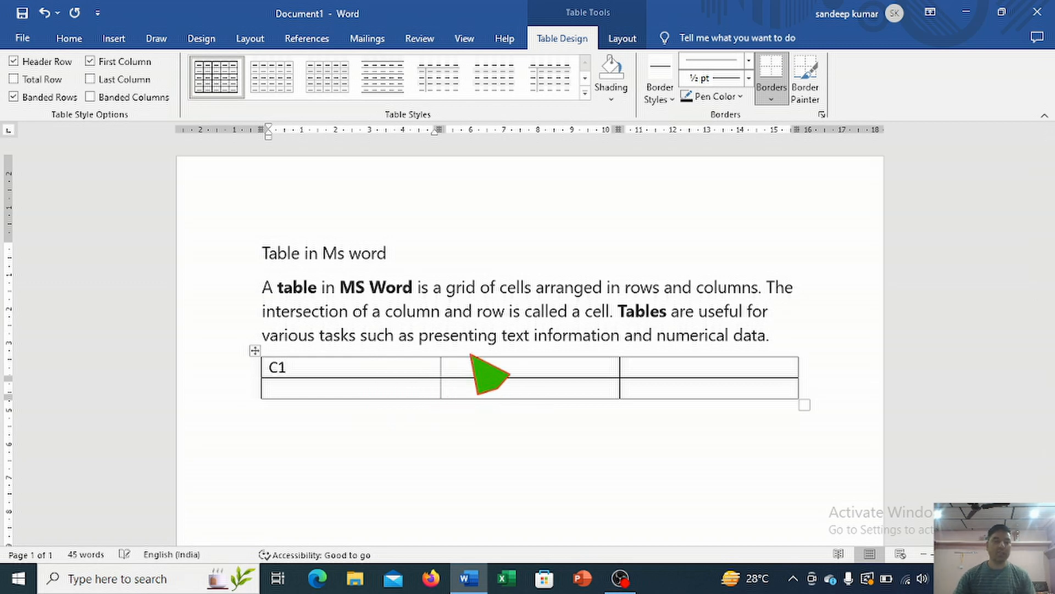
pyautogui.click(488, 360)
pyautogui.write('v')
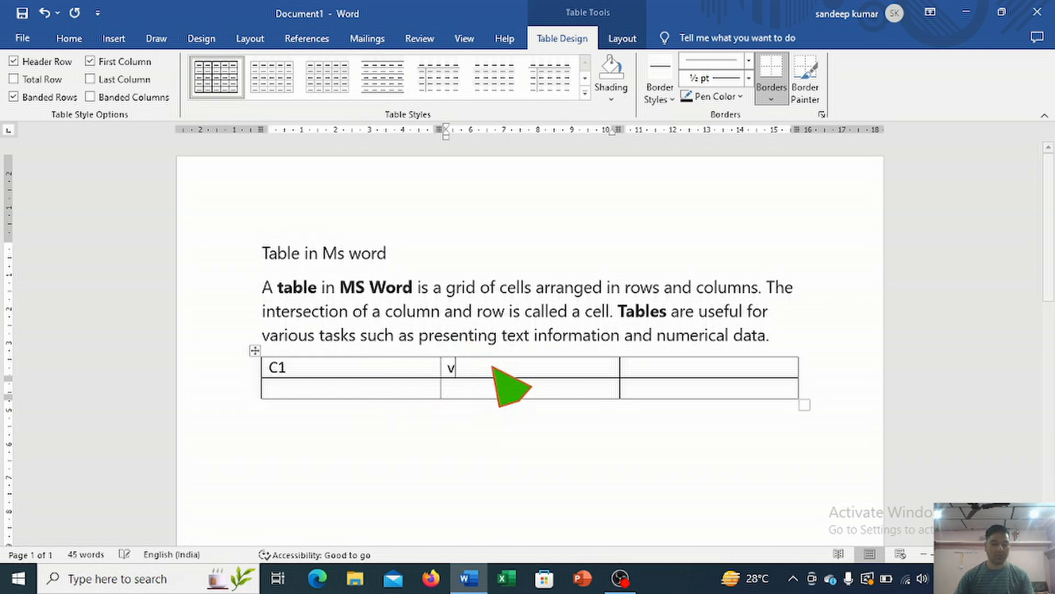
pyautogui.click(632, 367)
pyautogui.write('c')
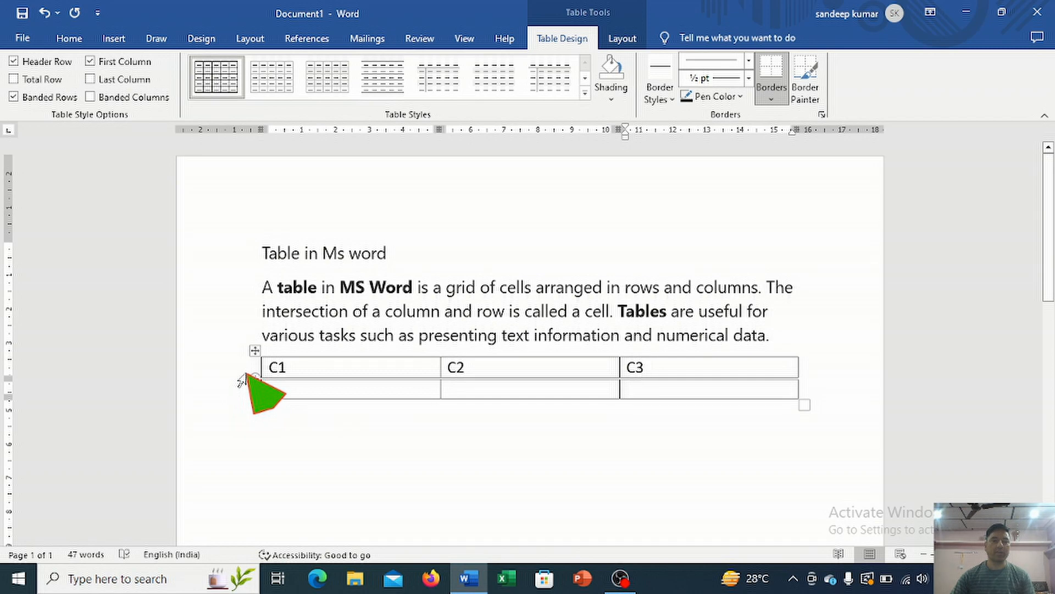
# Number the two table rows by adding 1 before C1 and entering 2 in the cell below it
pyautogui.click(243, 374)
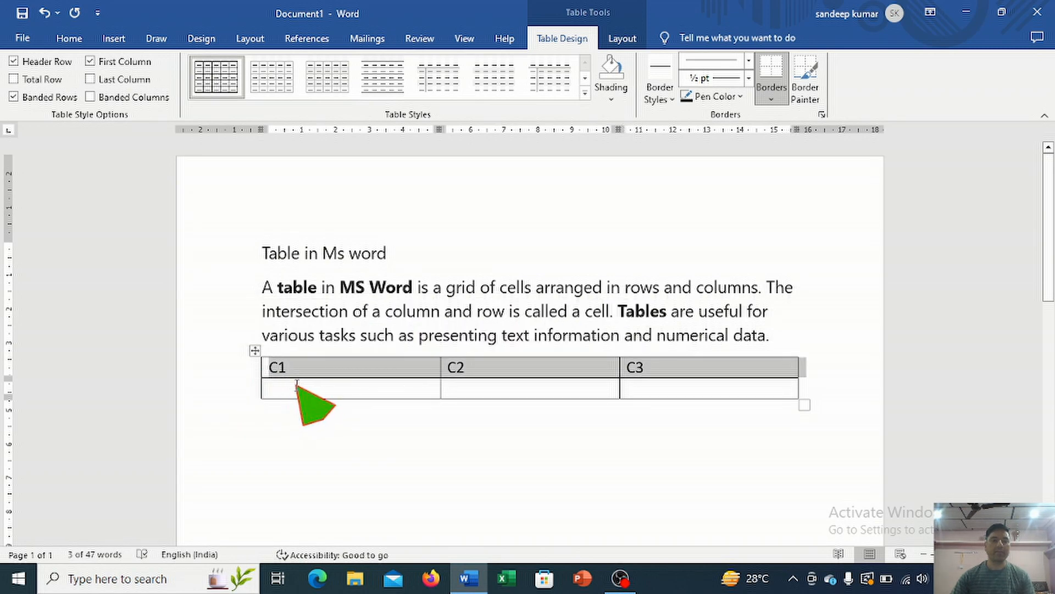
pyautogui.click(276, 380)
pyautogui.click(271, 370)
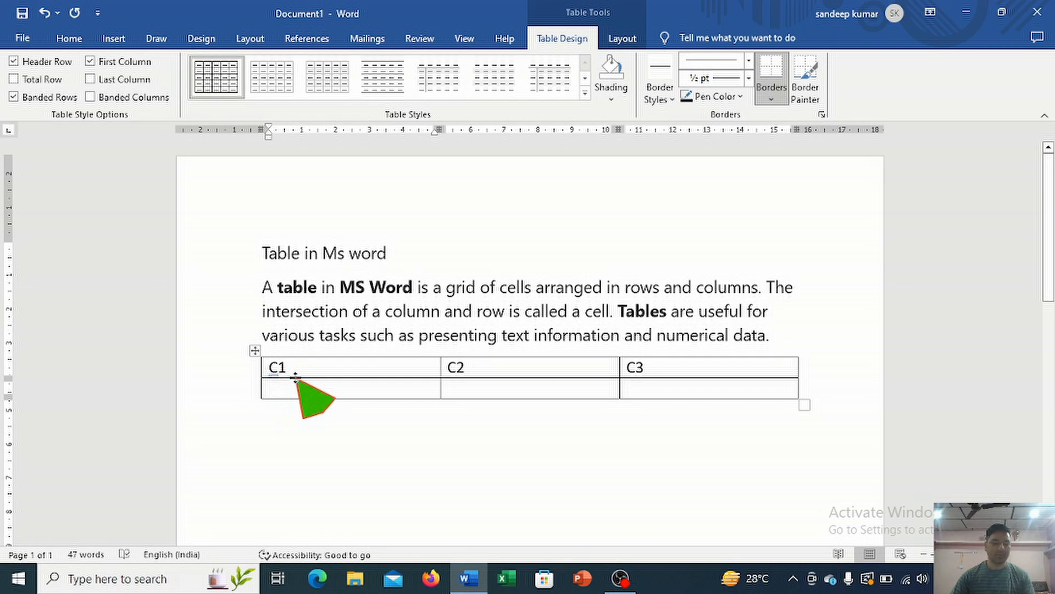
pyautogui.write('1')
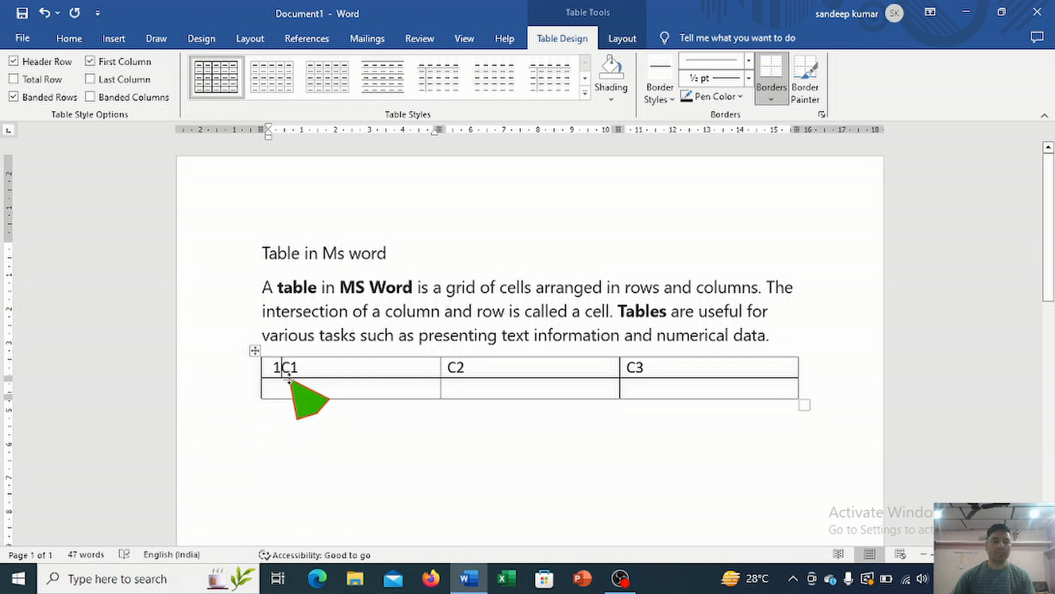
pyautogui.click(284, 387)
pyautogui.write('2')
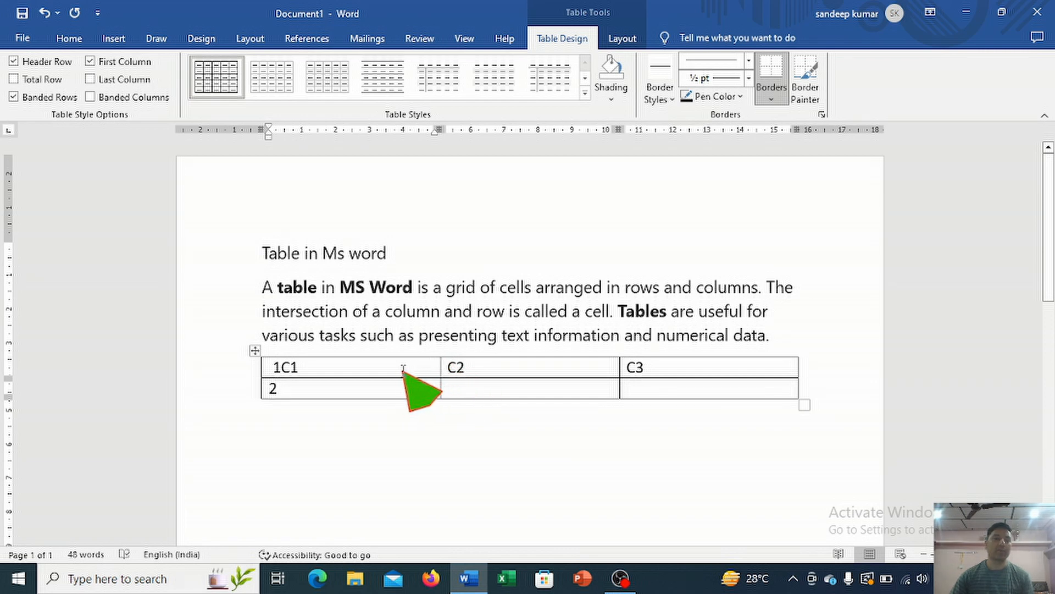
# Clear the labels in the table's first row and enter the column letters A, B and c in its cells
pyautogui.click(470, 368)
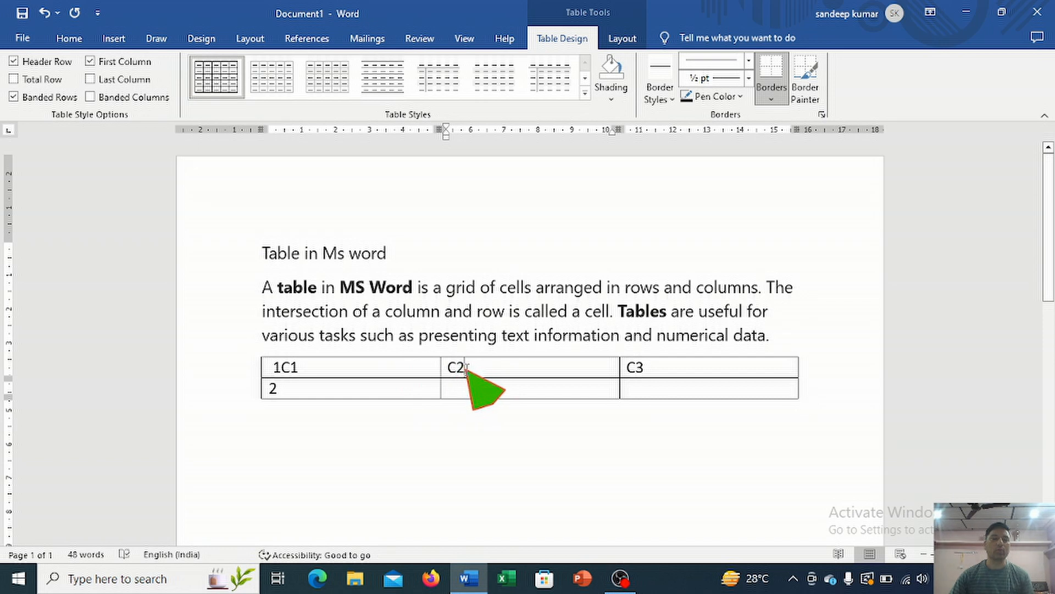
pyautogui.doubleClick(461, 367)
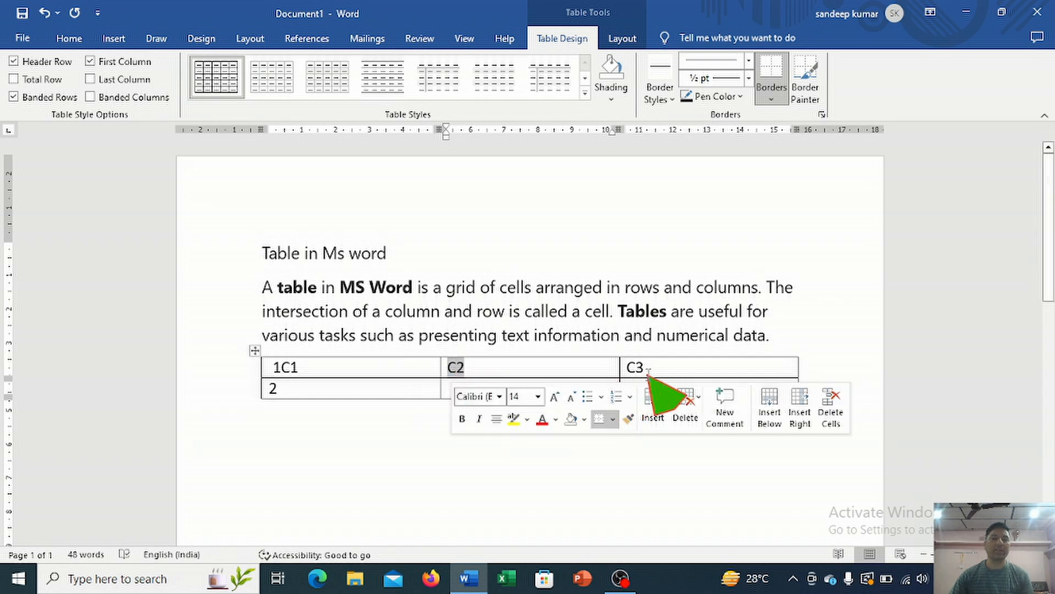
pyautogui.moveTo(650, 367); pyautogui.dragTo(280, 371)
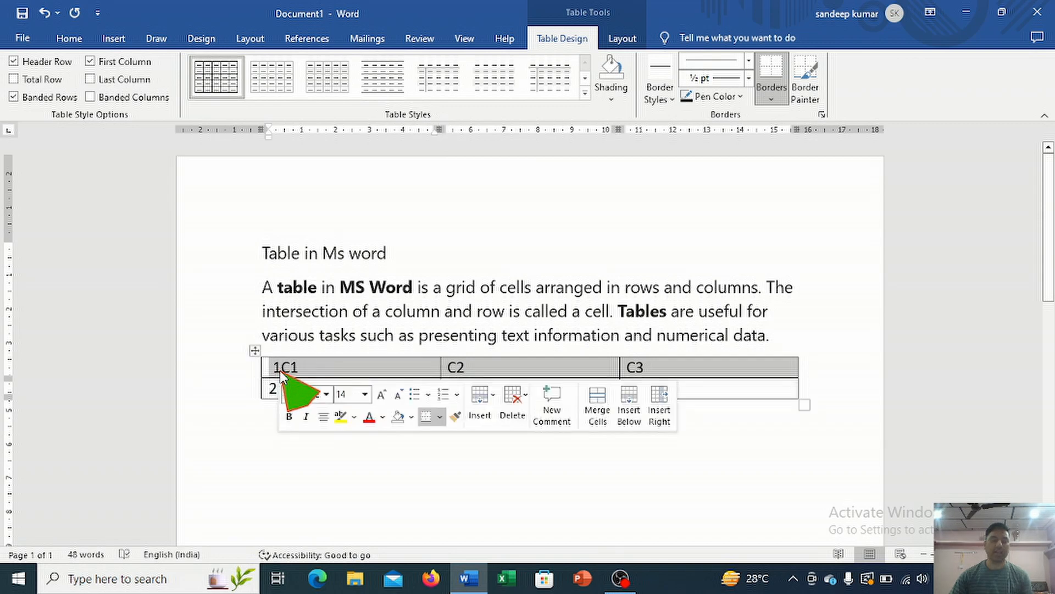
pyautogui.press('Delete')
pyautogui.write('a')
pyautogui.press('Tab')
pyautogui.write('b')
pyautogui.press('Tab')
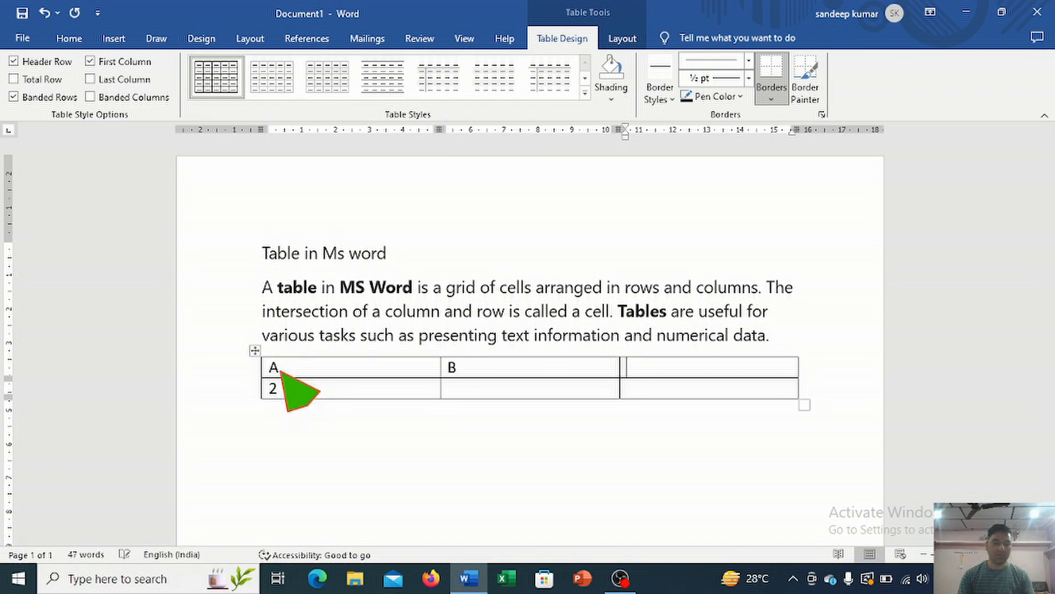
# Add the row number 1 after each column letter in the first row to make A1, B1 and C1
pyautogui.click(297, 368)
pyautogui.write('1')
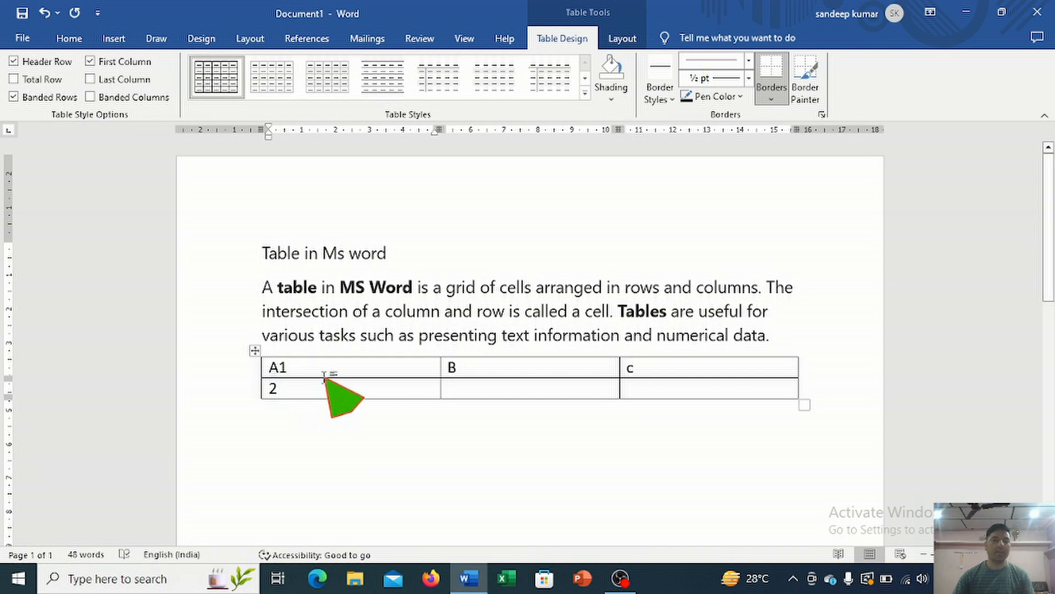
pyautogui.click(474, 367)
pyautogui.write('1')
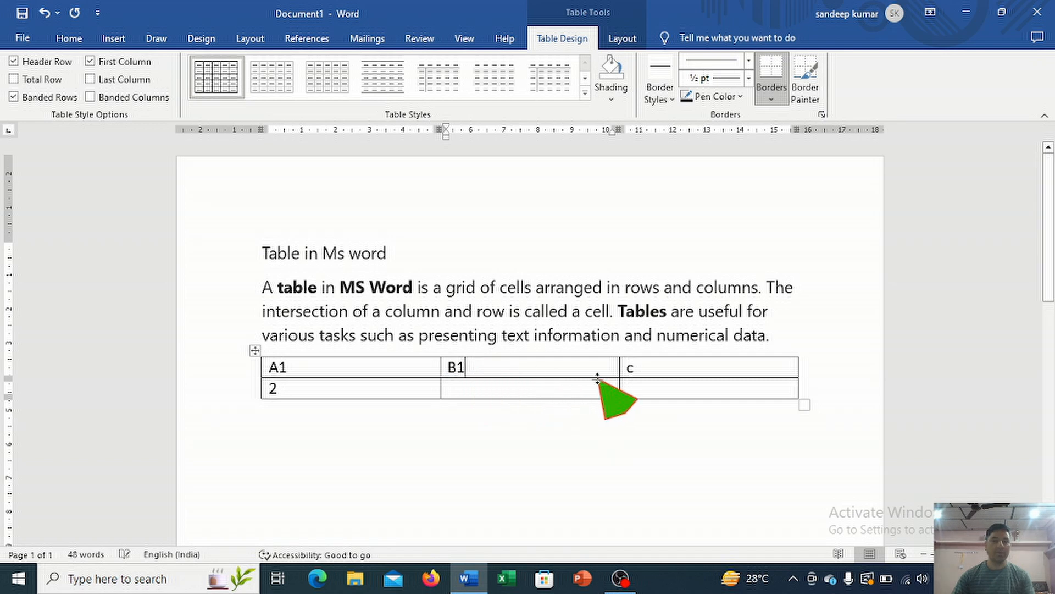
pyautogui.click(643, 368)
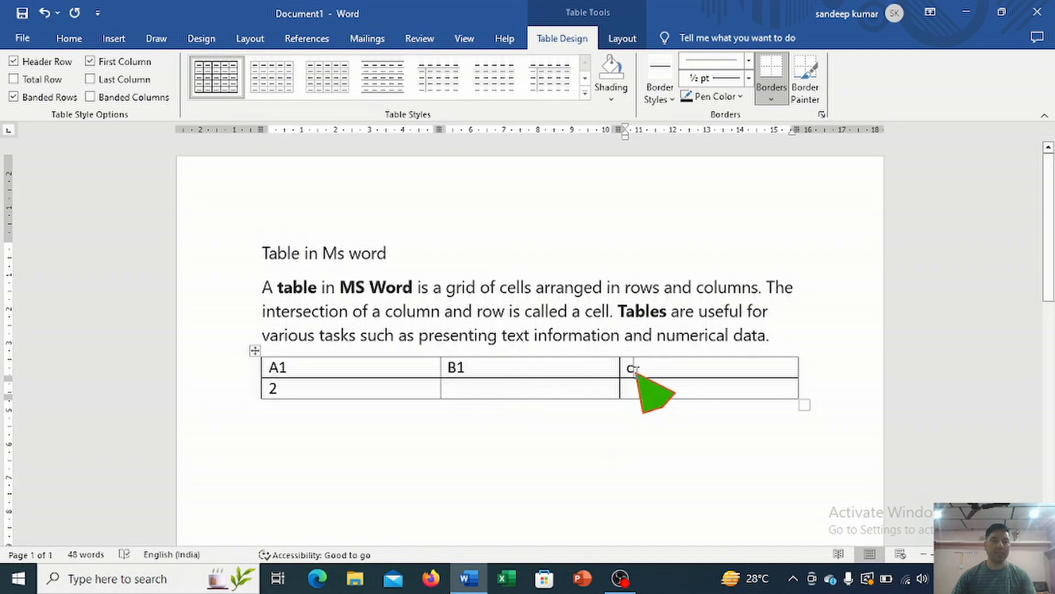
pyautogui.write('1')
# Replace the content of the second row's first cell with A2 and fill the remaining two cells with B2 and B3
pyautogui.click(279, 388)
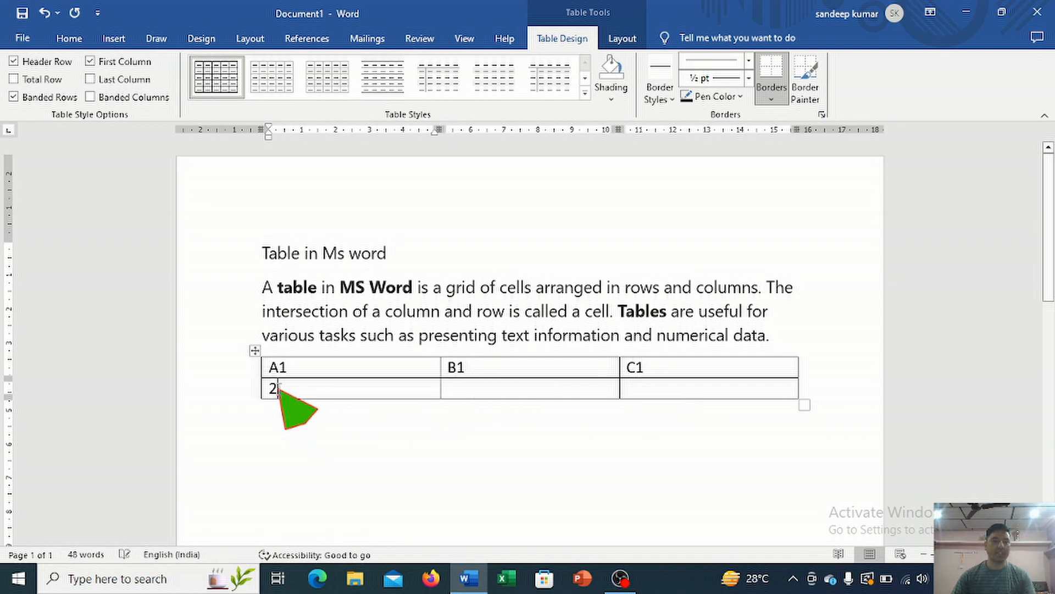
pyautogui.doubleClick(278, 389)
pyautogui.write('a')
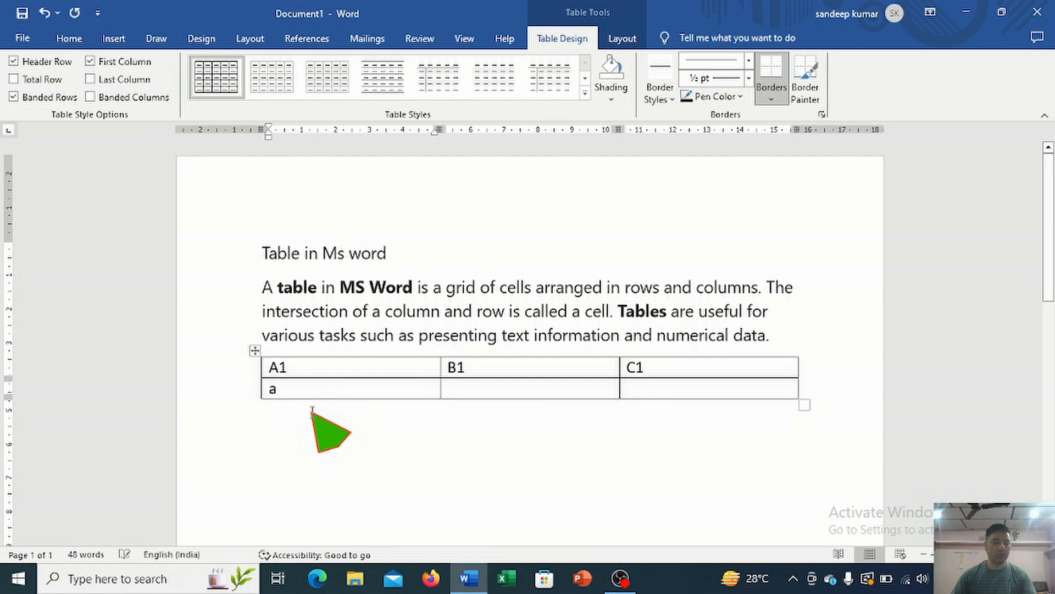
pyautogui.press('BackSpace')
pyautogui.write('A2')
pyautogui.click(467, 388)
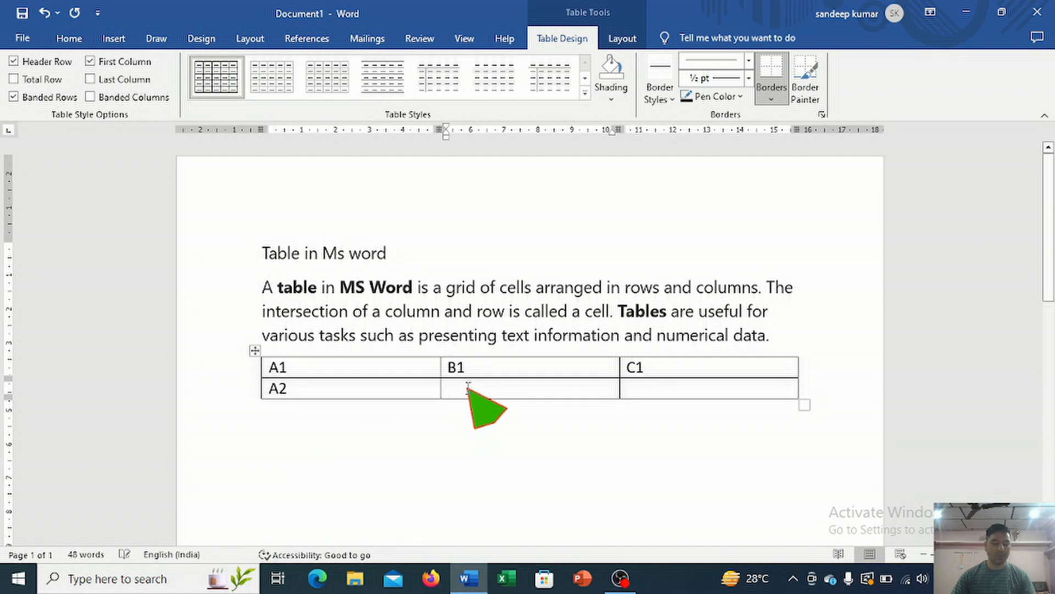
pyautogui.write('B2')
pyautogui.click(643, 388)
pyautogui.write('B3')
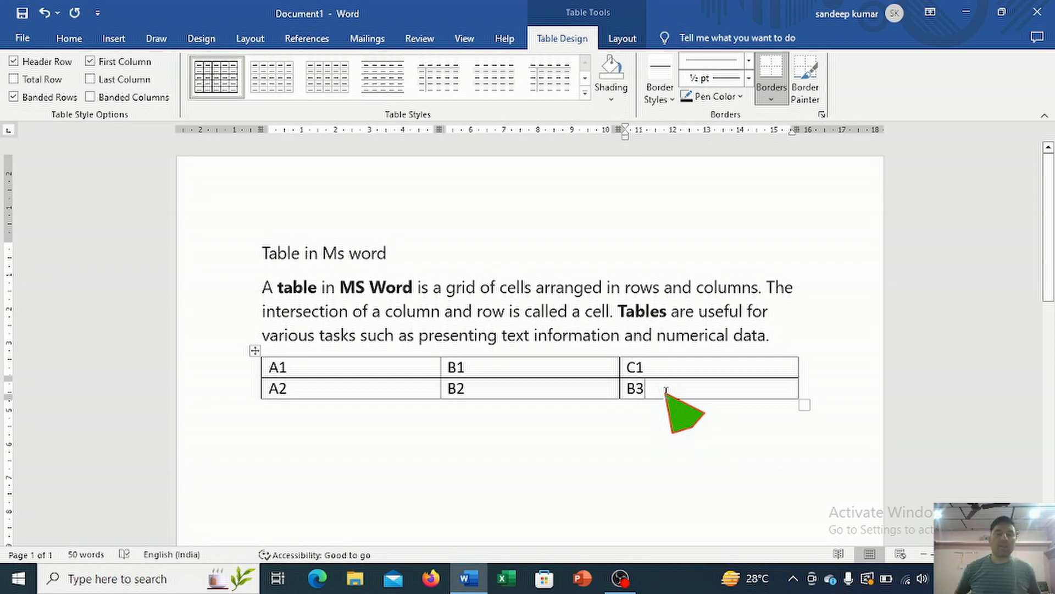
pyautogui.doubleClick(635, 388)
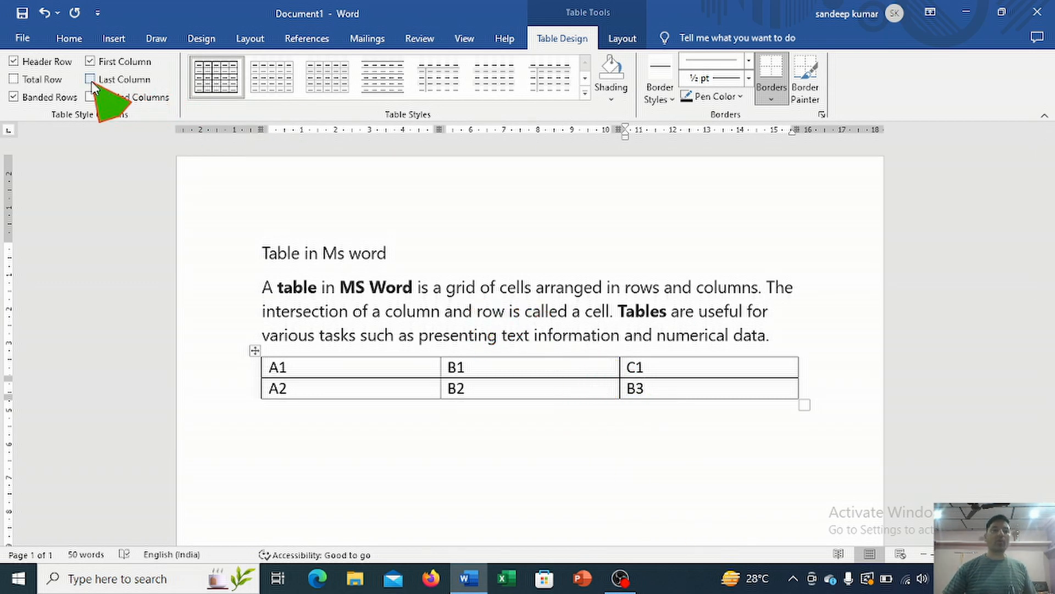
# Create a new blank document
pyautogui.click(24, 38)
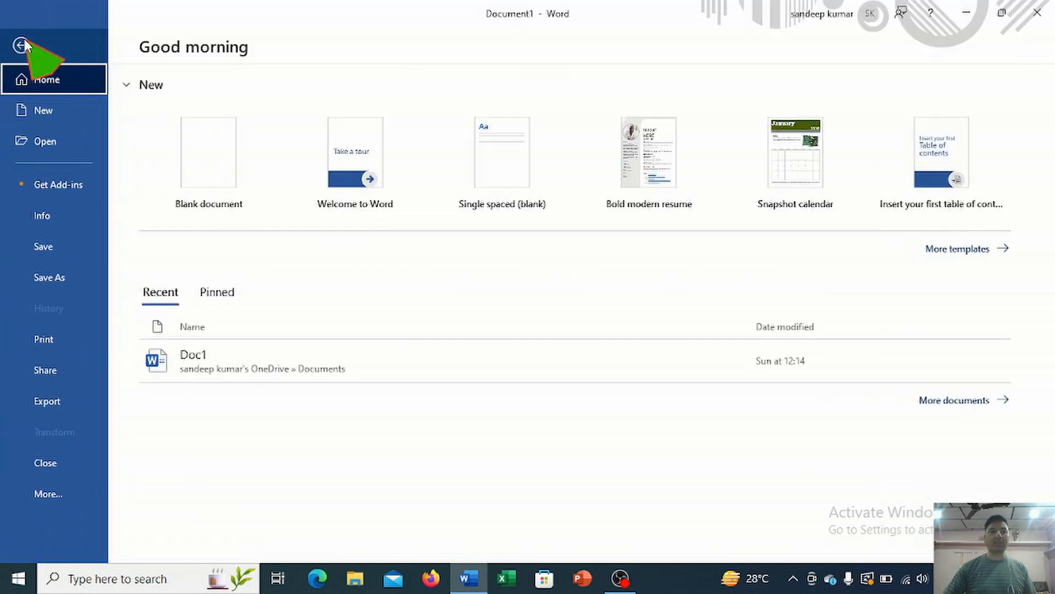
pyautogui.click(47, 108)
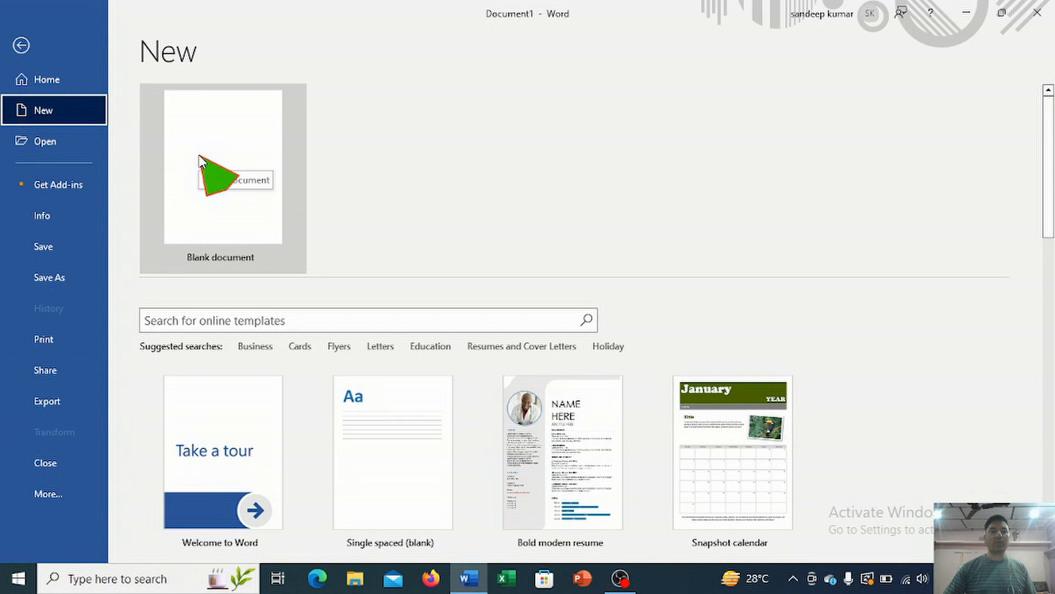
pyautogui.click(200, 162)
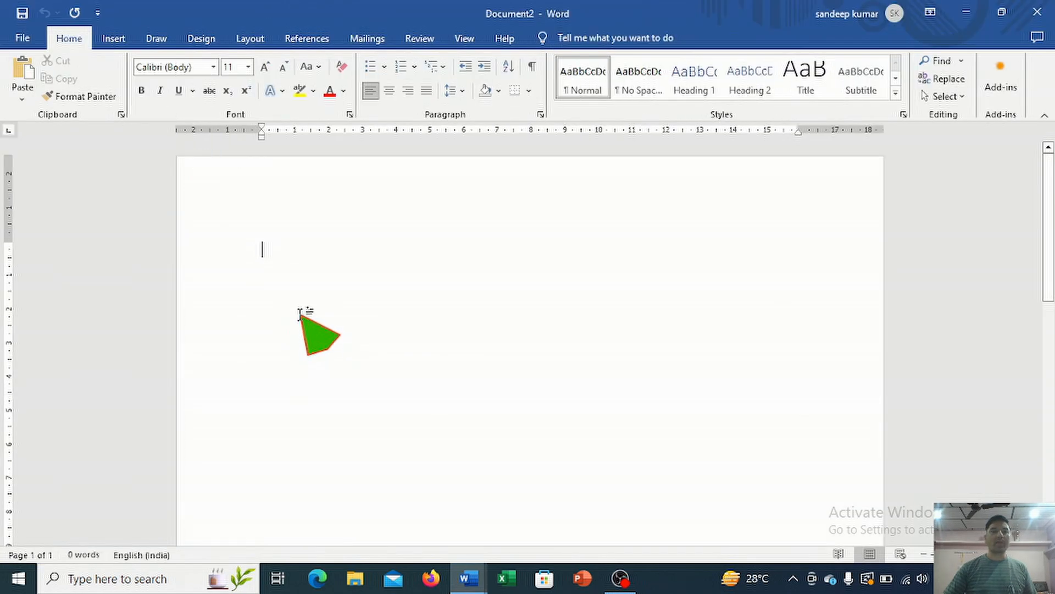
# Insert a table of five columns and four rows in the blank document
pyautogui.click(121, 44)
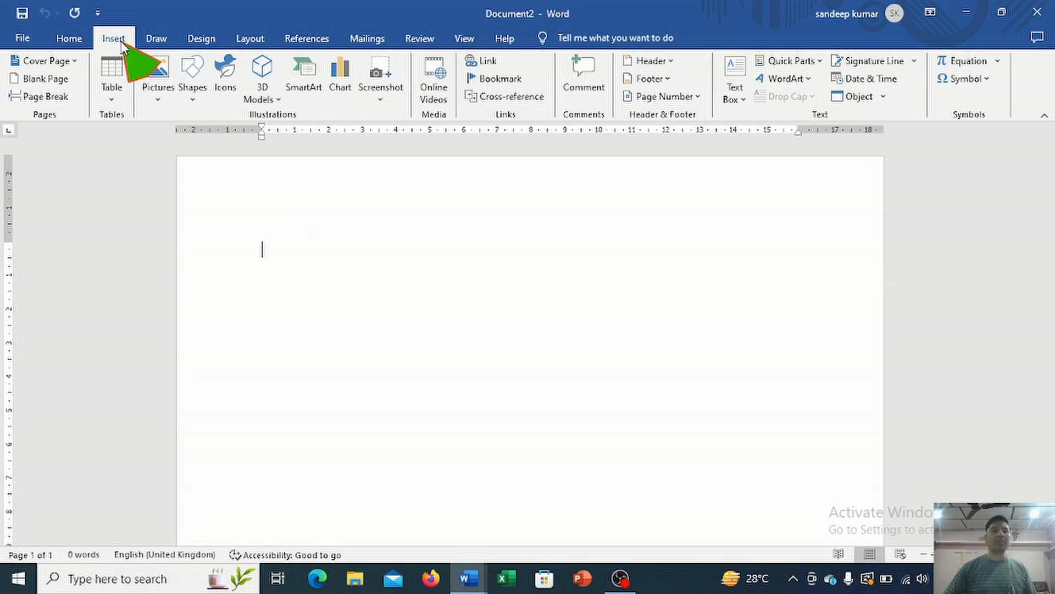
pyautogui.click(109, 103)
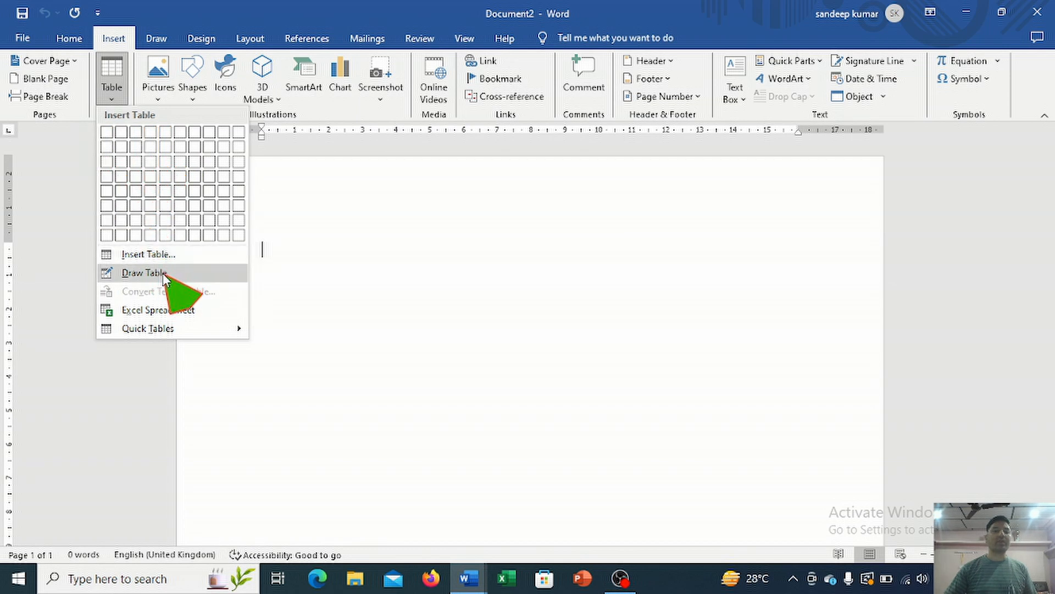
pyautogui.click(149, 329)
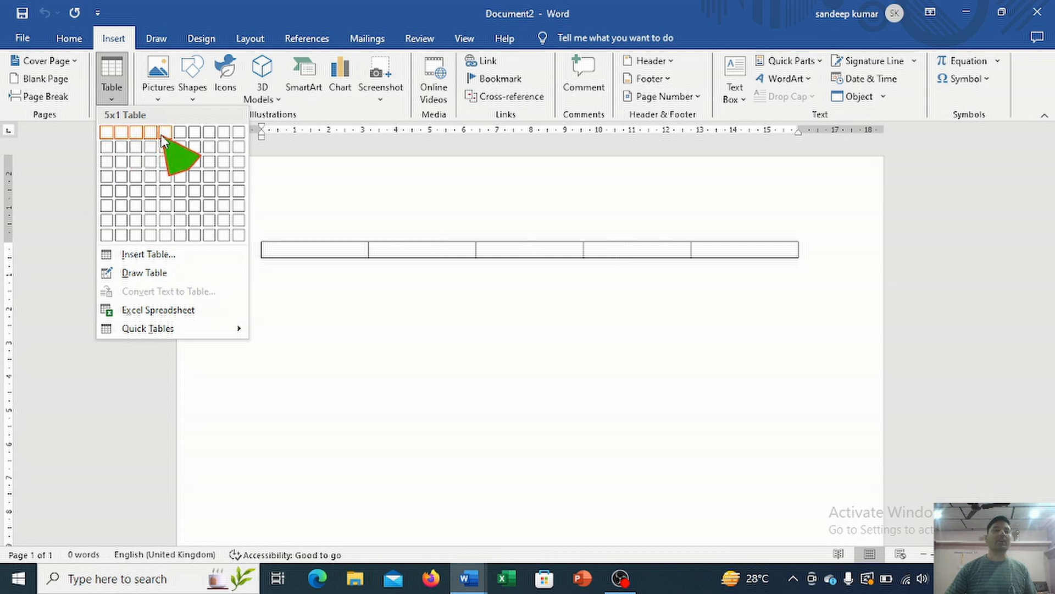
pyautogui.click(169, 179)
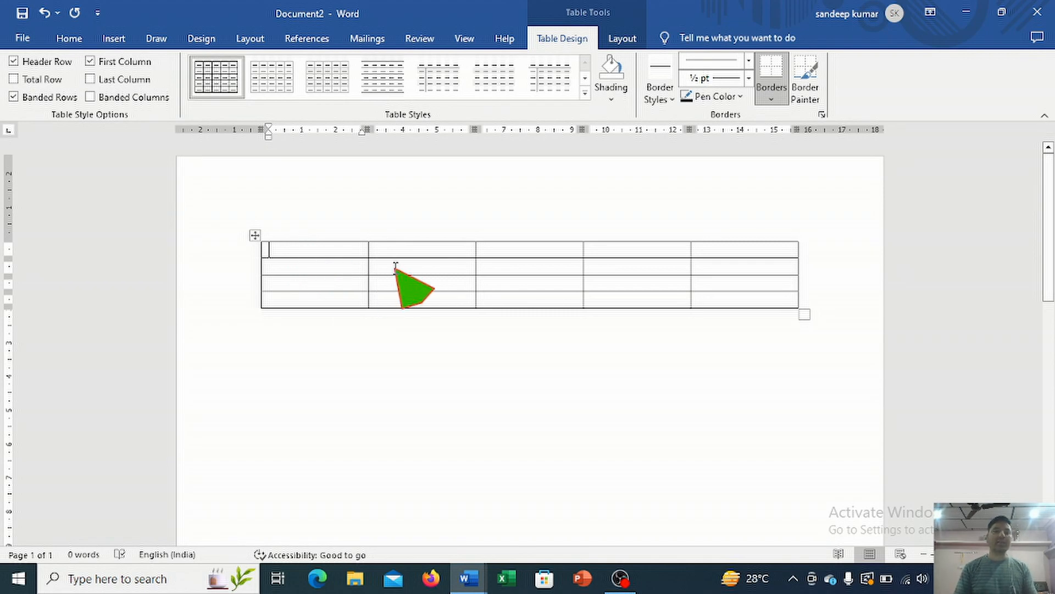
pyautogui.write('roll')
pyautogui.press('BackSpace')
pyautogui.press('BackSpace')
pyautogui.press('BackSpace')
pyautogui.press('BackSpace')
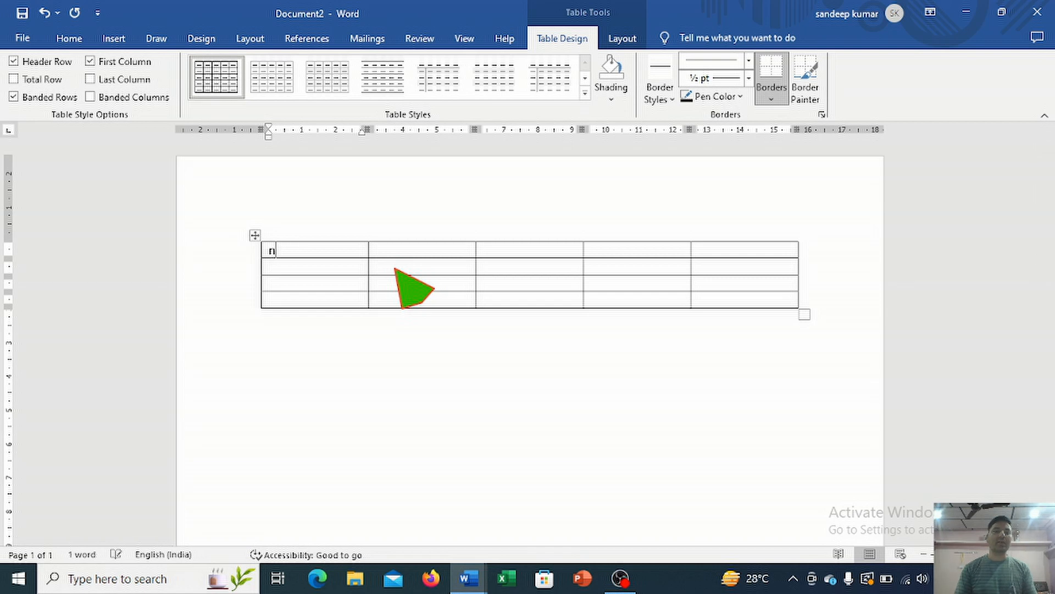
# Fill the table's first row with the headings NAME, CLASS, FEEPAID, BALANCE and REMARKS
pyautogui.press('Tab')
pyautogui.write('CLASS')
pyautogui.press('Tab')
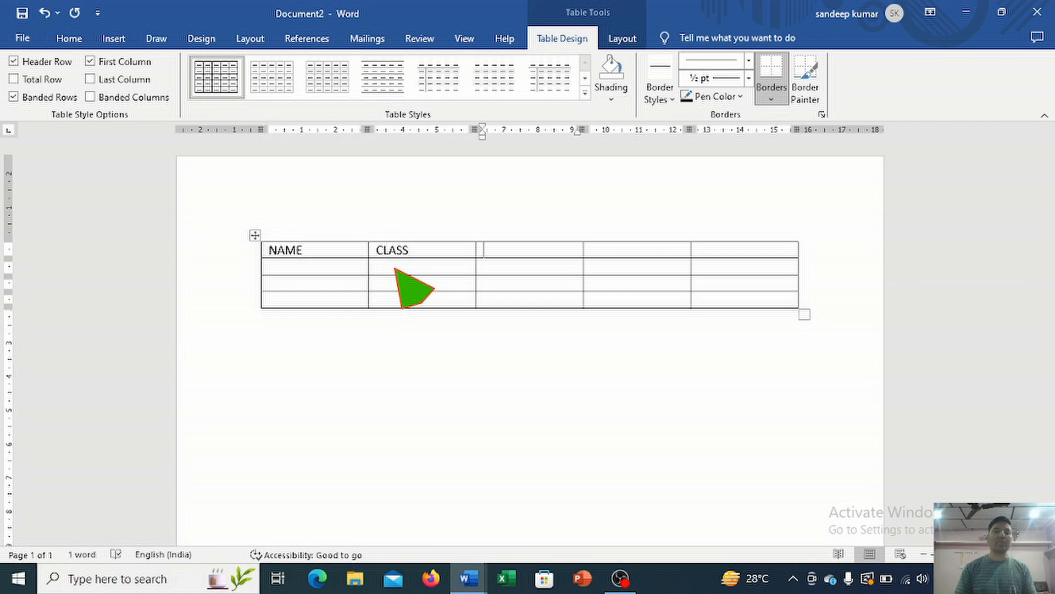
pyautogui.write('FEEPAID')
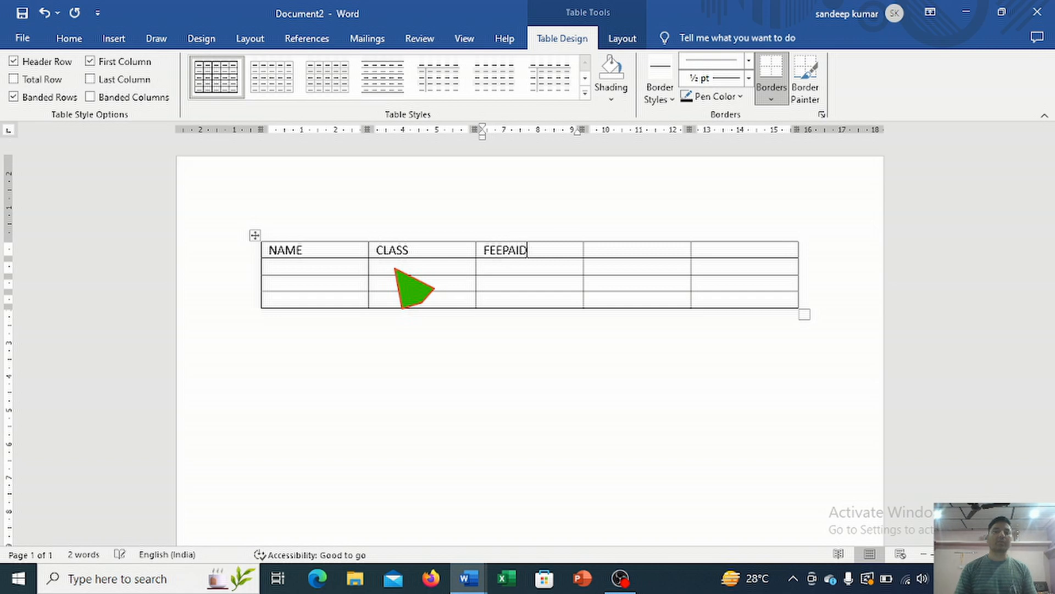
pyautogui.press('Tab')
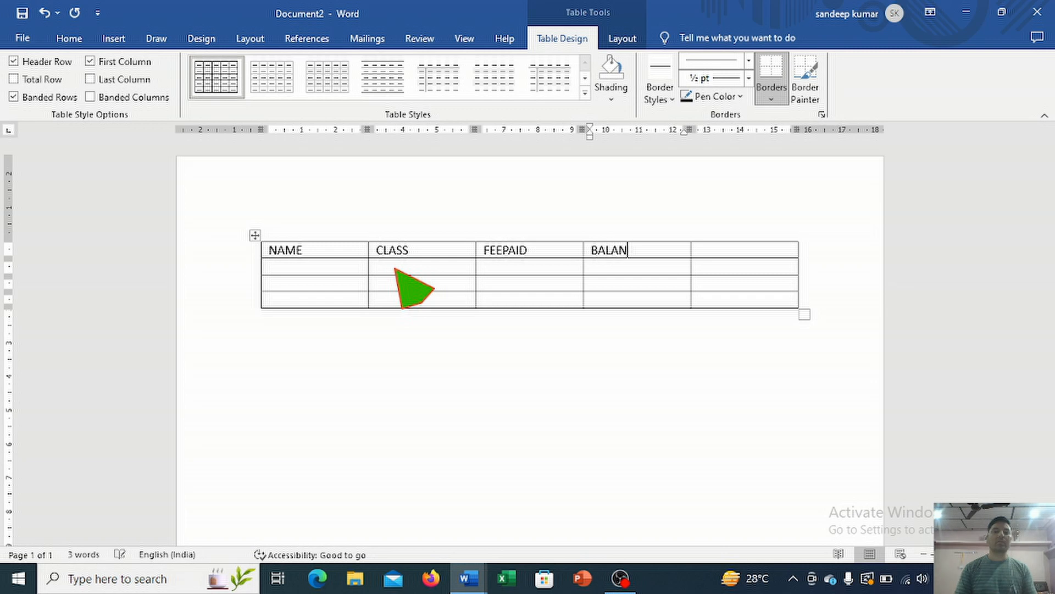
pyautogui.press('Tab')
pyautogui.press('Tab')
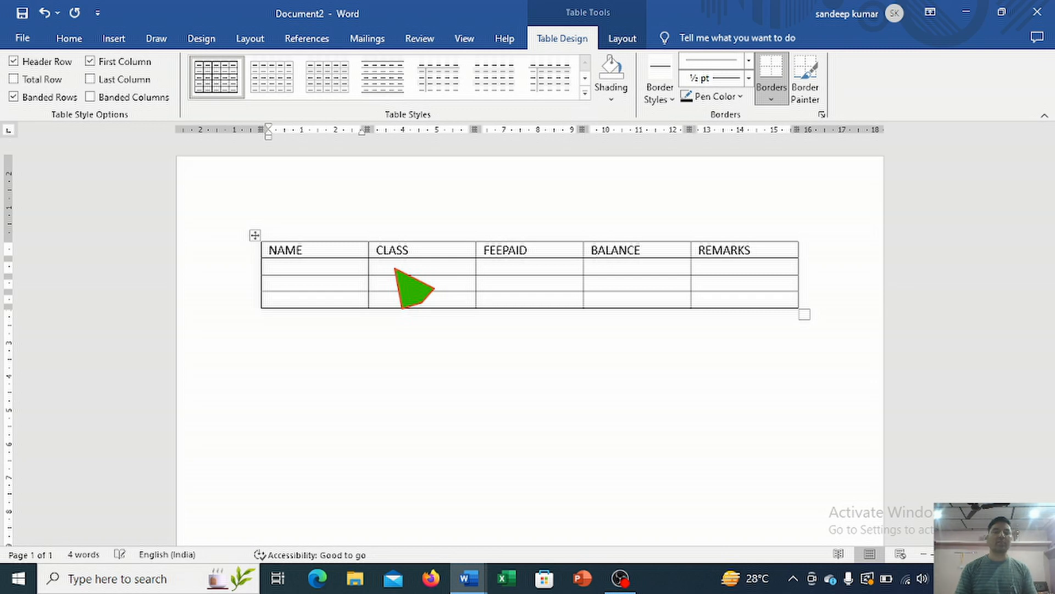
# Fill the second row with a student's name, class 12, fee paid 1200 and balance NIL
pyautogui.press('Tab')
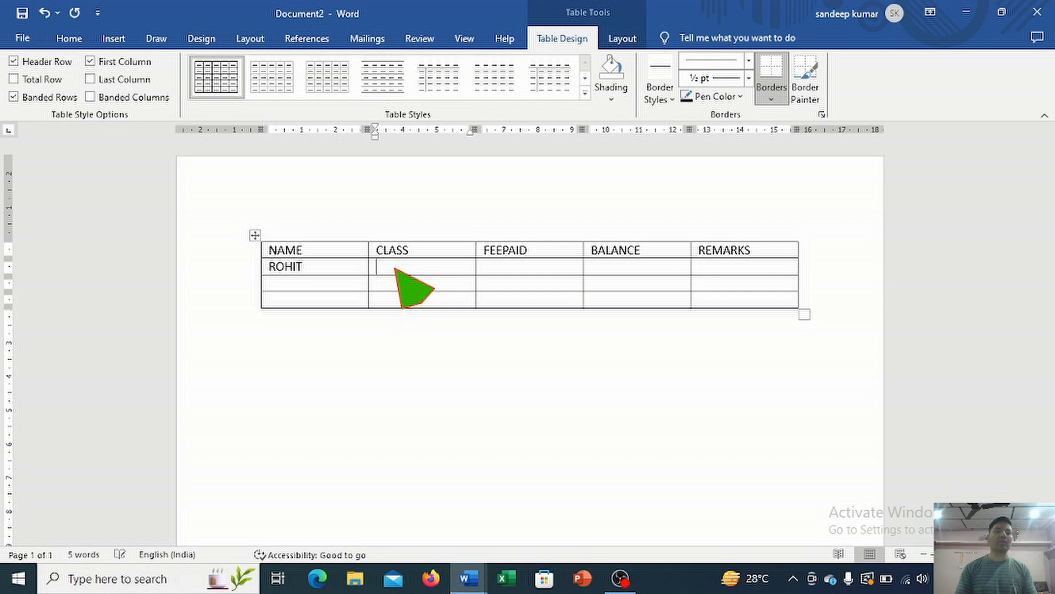
pyautogui.press('Tab')
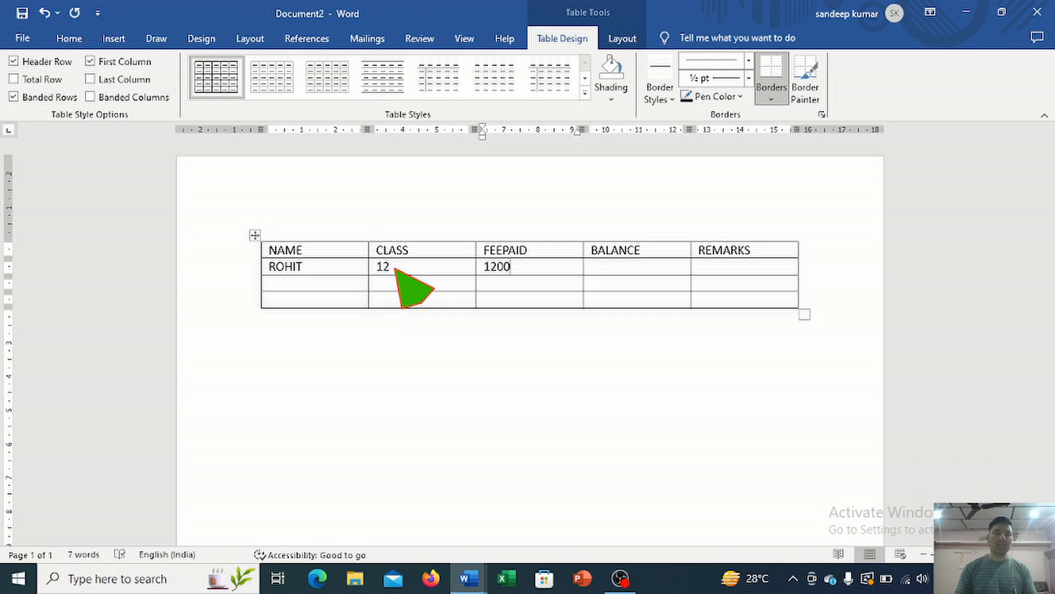
pyautogui.press('Tab')
pyautogui.write('NIL')
pyautogui.press('Tab')
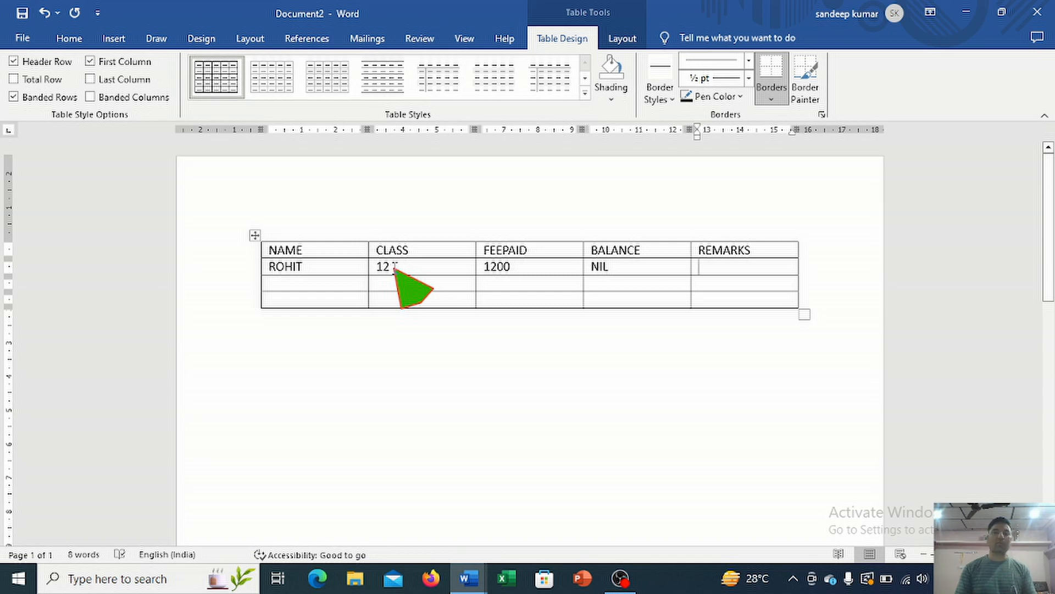
# Fill the third row with another student's name, class 12, fee paid 1100 and balance 100
pyautogui.press('Tab')
pyautogui.write('AJAY')
pyautogui.press('Tab')
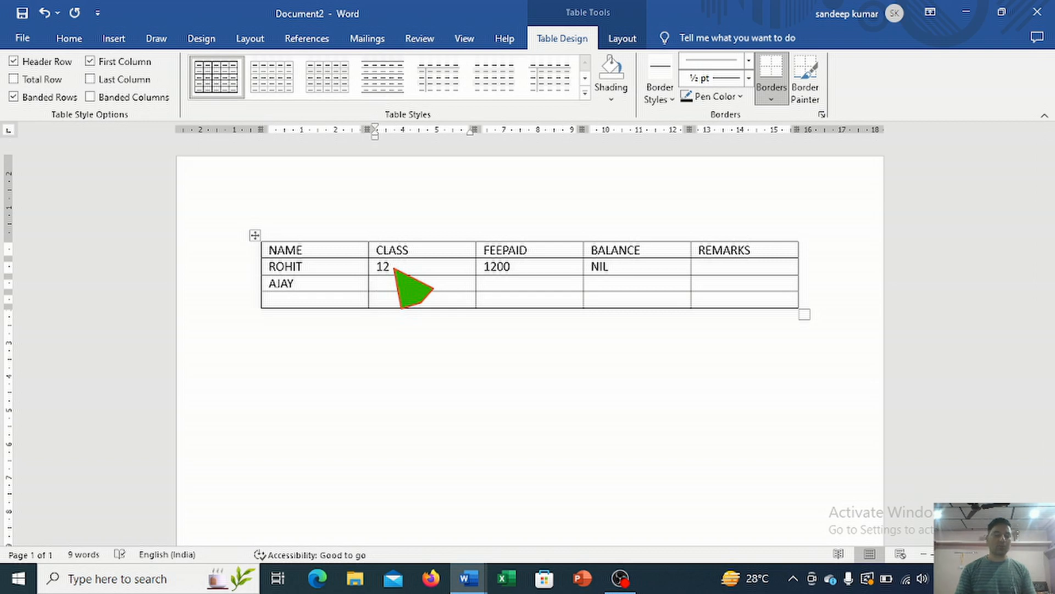
pyautogui.write('12')
pyautogui.press('Tab')
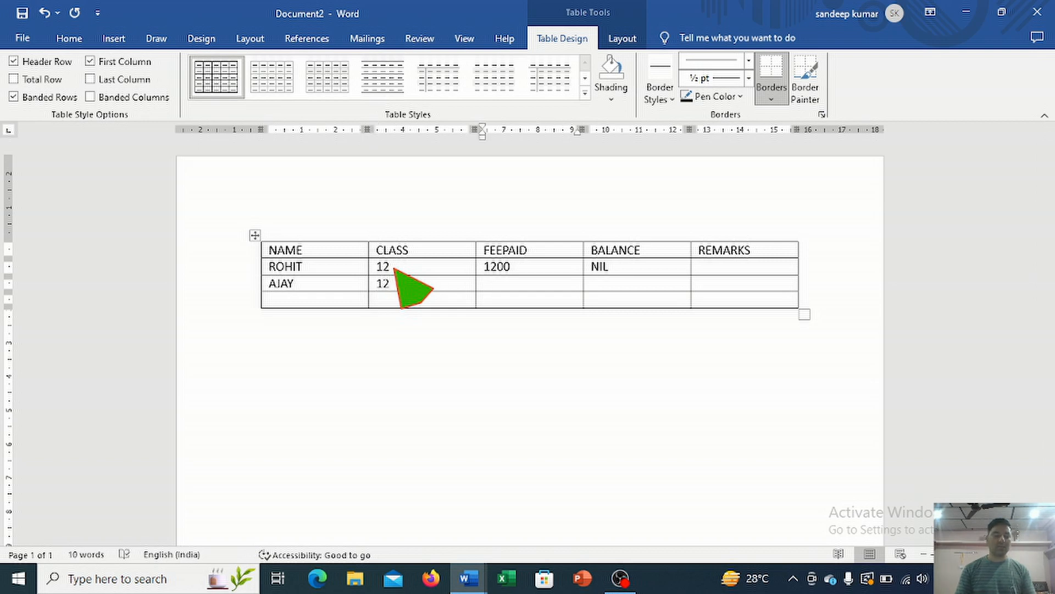
pyautogui.press('Tab')
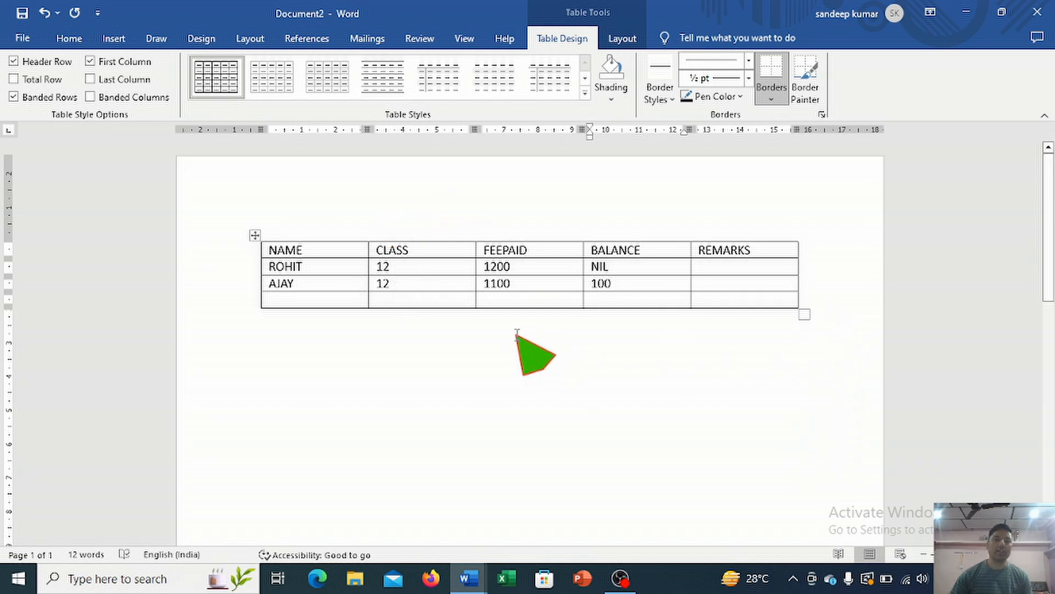
# Insert a second table of 10 columns and 15 rows below the fee table
pyautogui.click(302, 344)
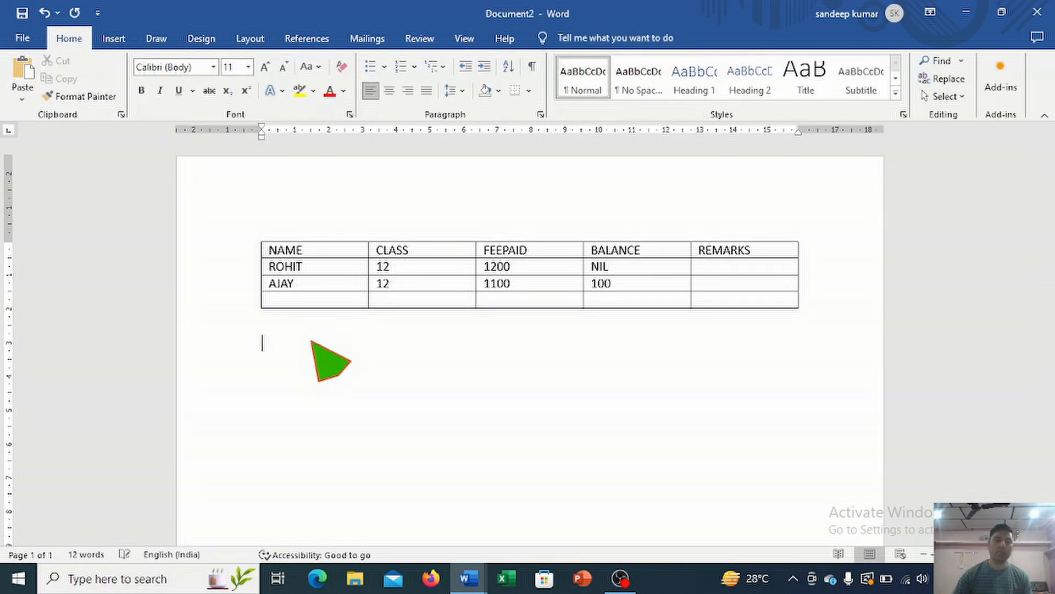
pyautogui.click(114, 38)
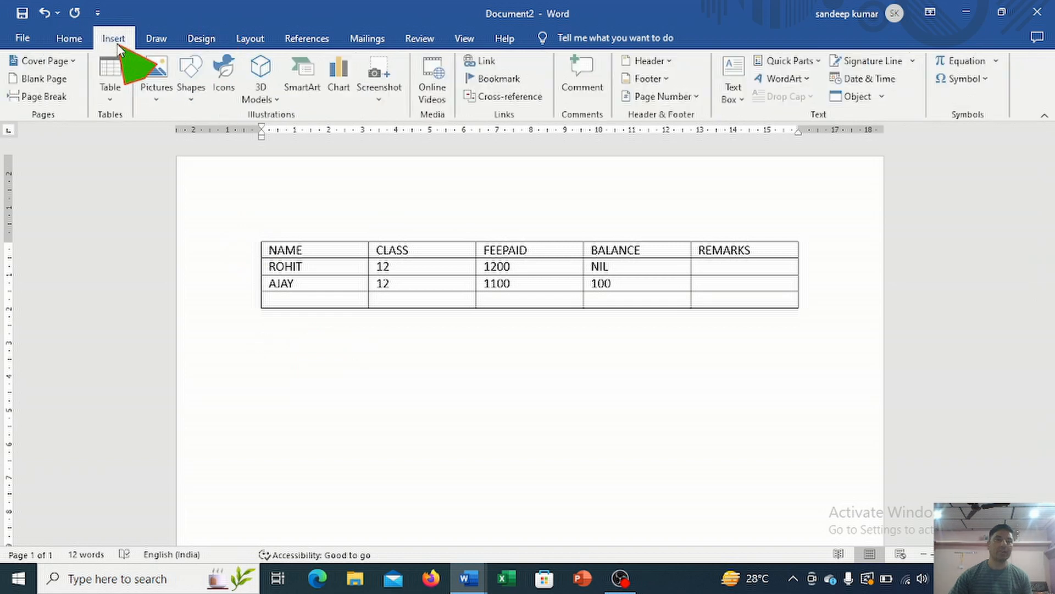
pyautogui.click(118, 97)
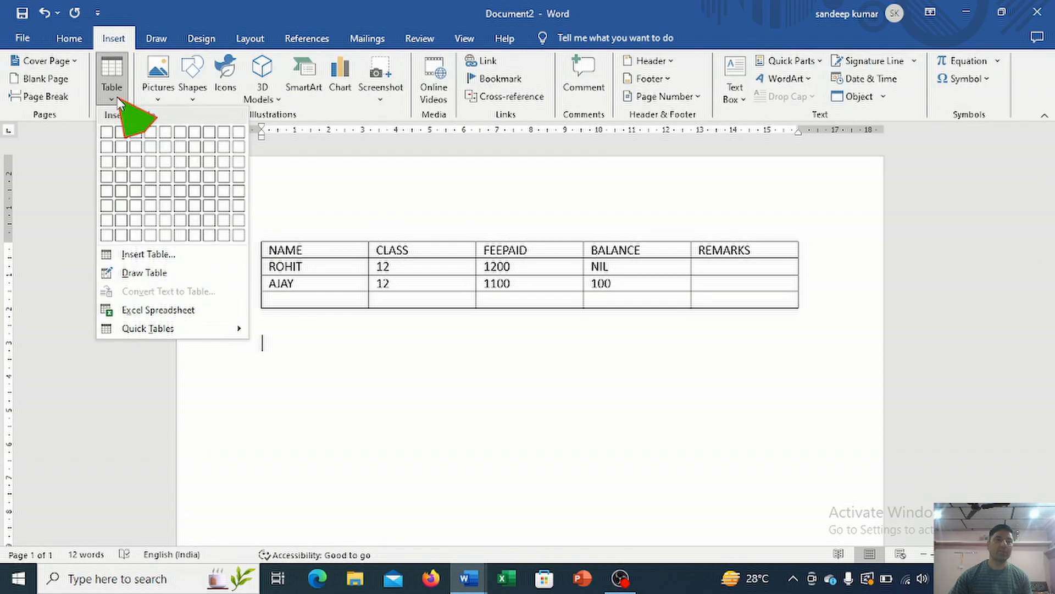
pyautogui.click(146, 255)
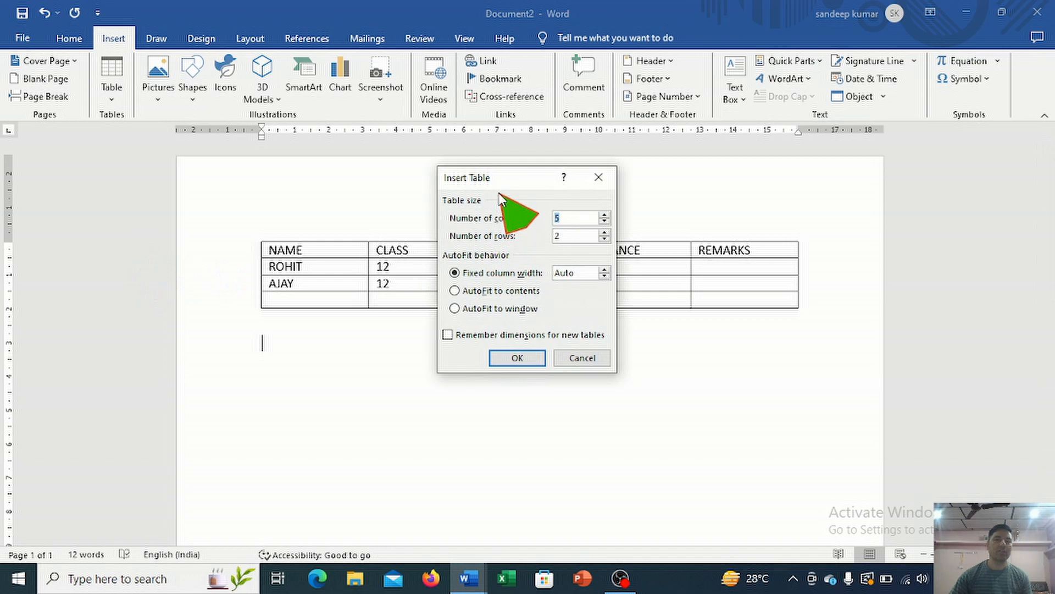
pyautogui.moveTo(495, 187); pyautogui.dragTo(474, 186)
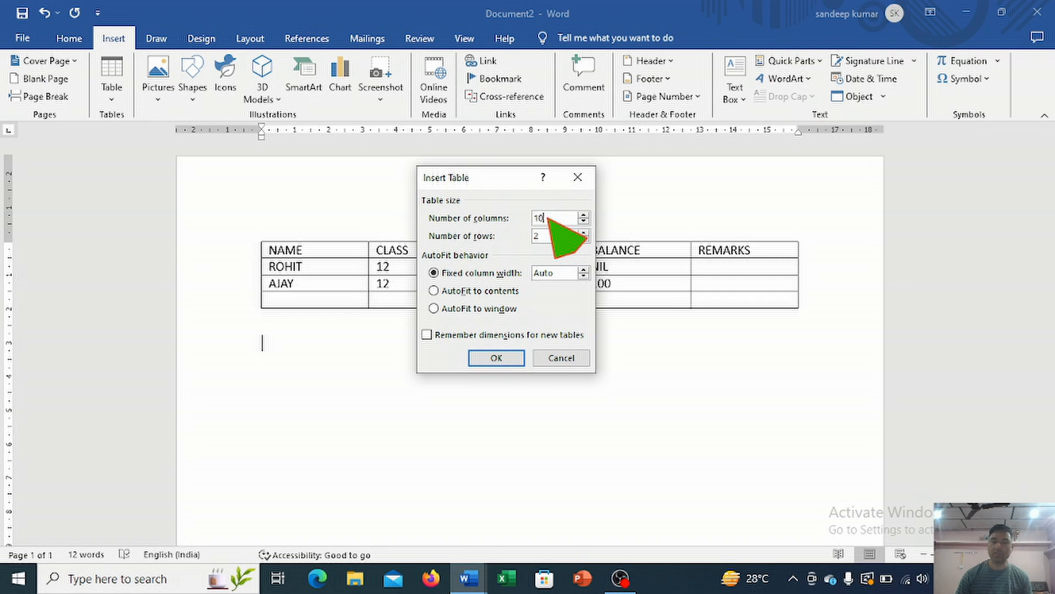
pyautogui.doubleClick(536, 236)
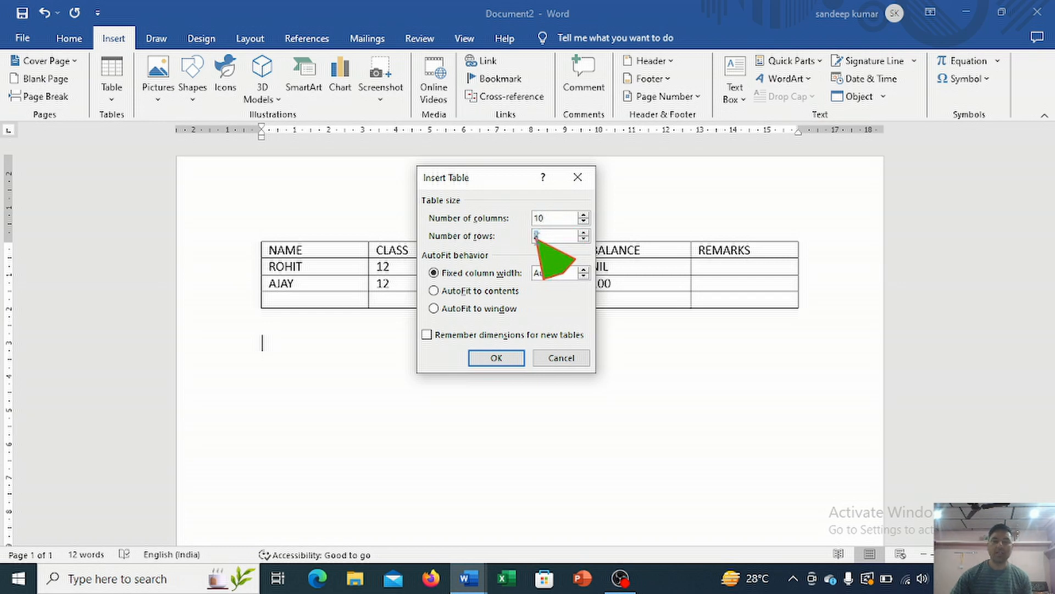
pyautogui.write('15')
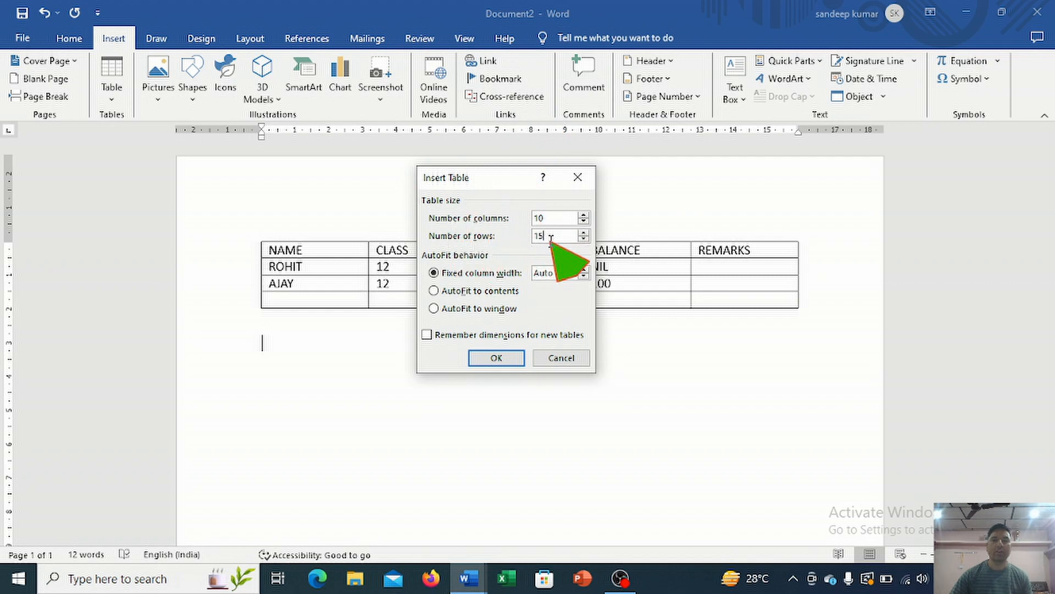
pyautogui.click(496, 357)
# Enter the headings NAME, MATHS, ENGLISH, CS, SCIENCE and HINDI in the first row of the ten-column table
pyautogui.scroll(-2, 356, 285)
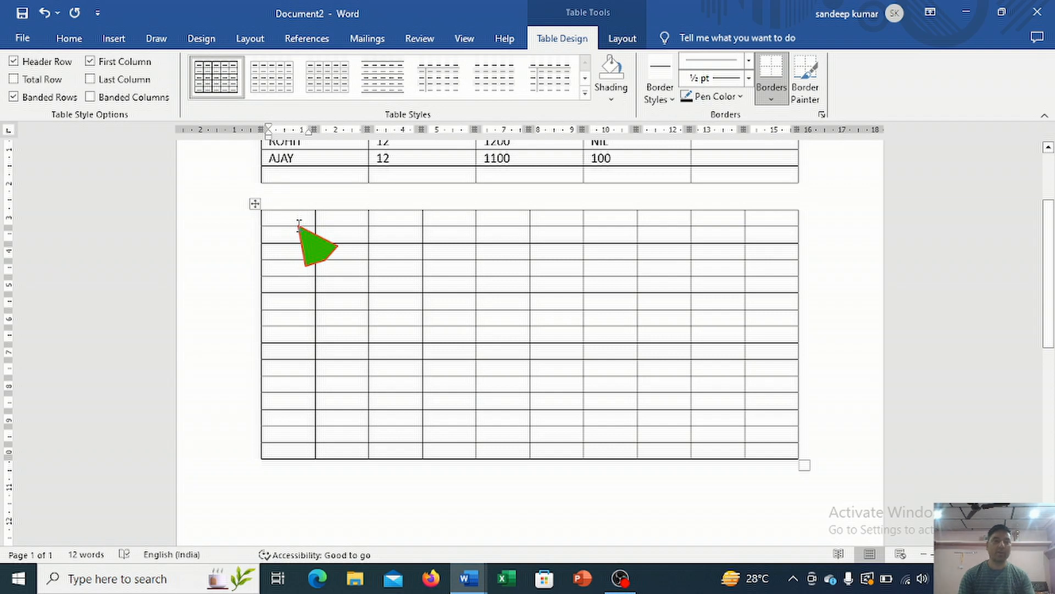
pyautogui.write('NAME')
pyautogui.press('Tab')
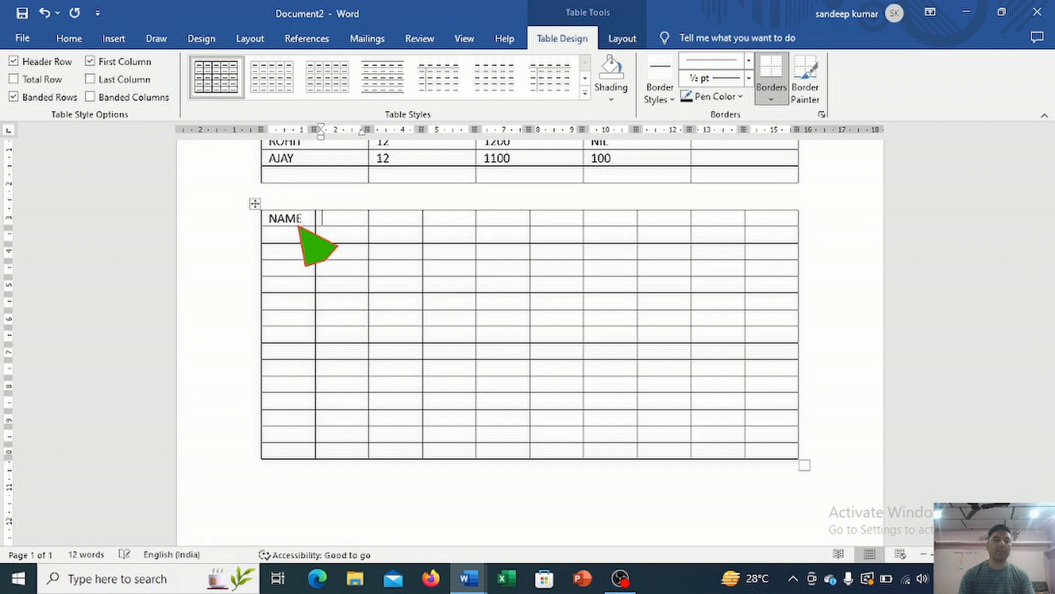
pyautogui.write('MATHS')
pyautogui.press('Tab')
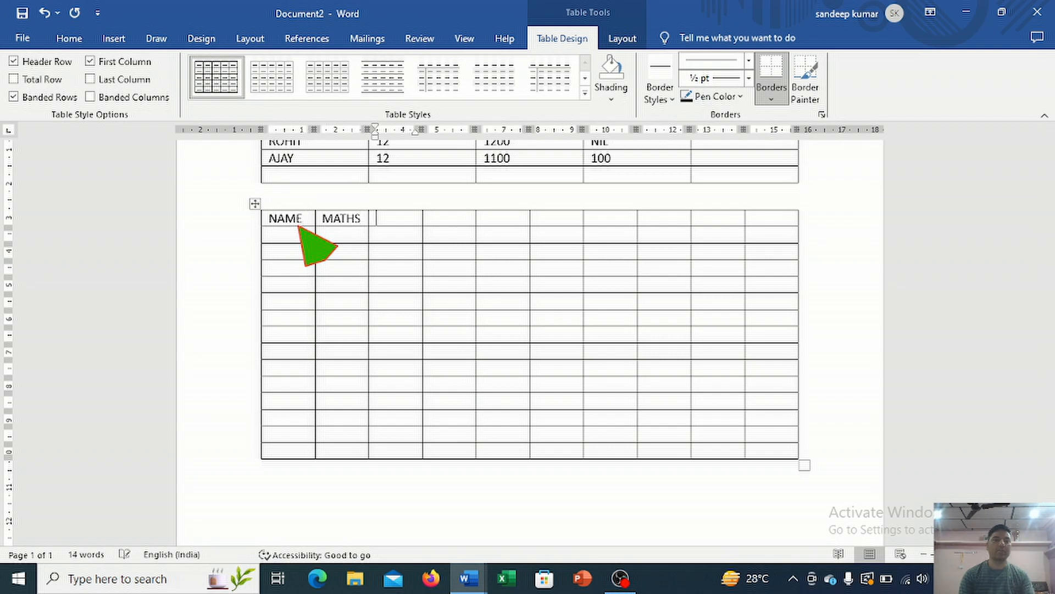
pyautogui.write('ENGLISH')
pyautogui.press('Tab')
pyautogui.write('CS')
pyautogui.press('Tab')
pyautogui.write('SCIENCE')
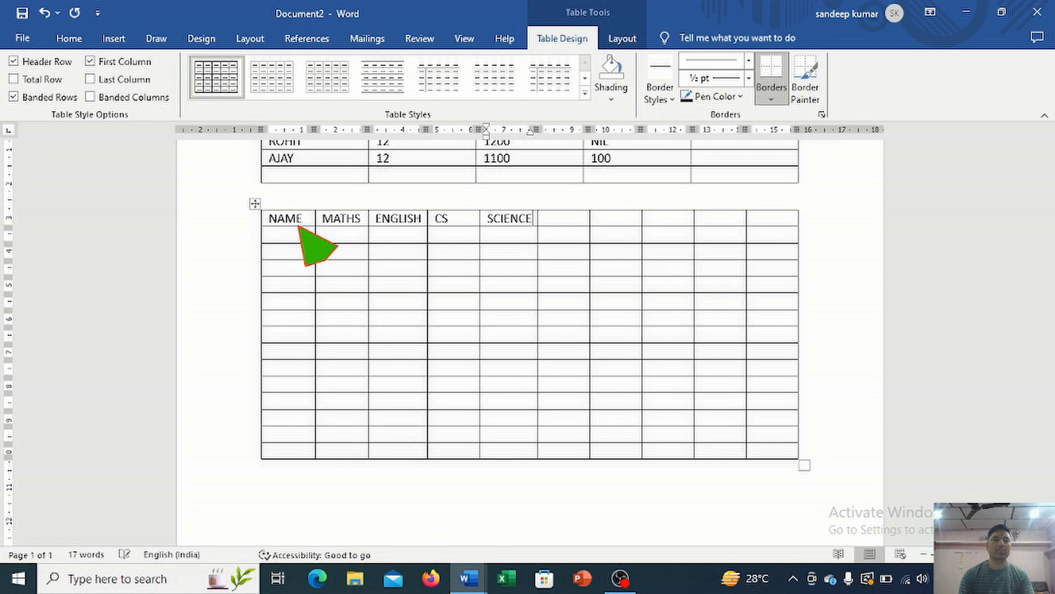
pyautogui.press('Tab')
pyautogui.write('HIND')
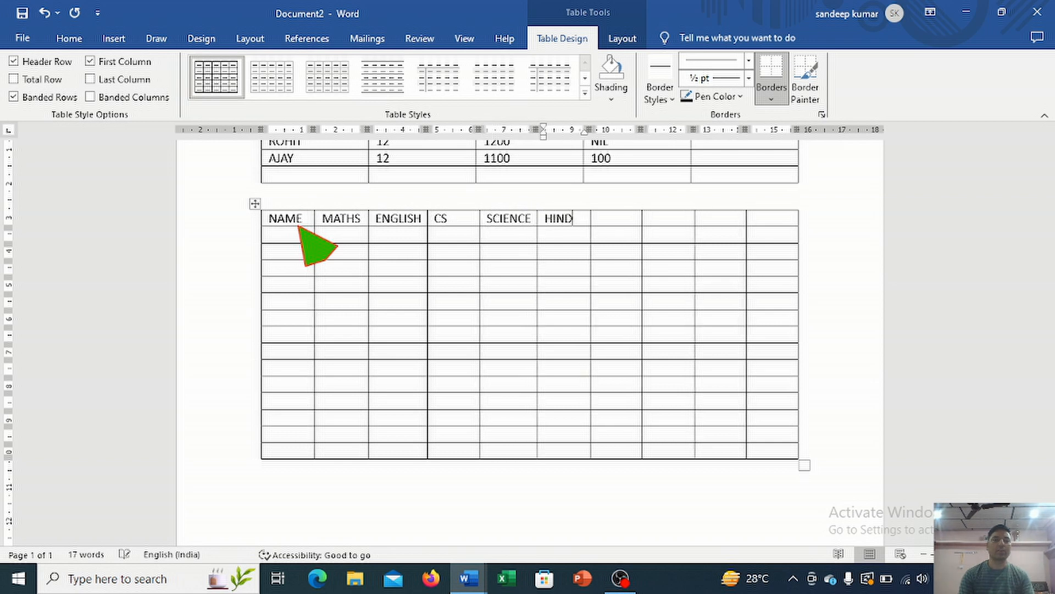
pyautogui.press('Tab')
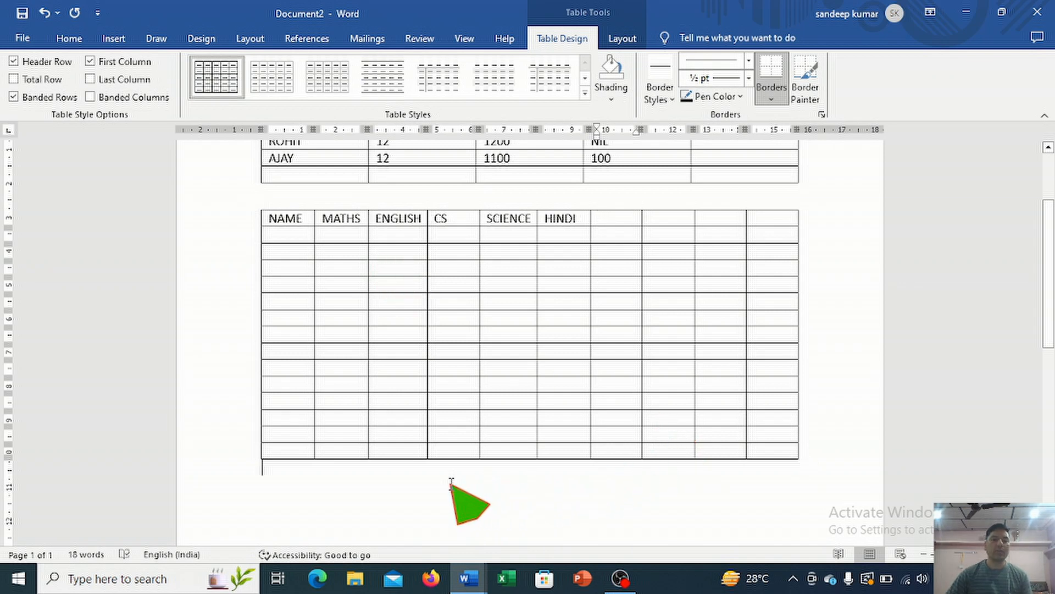
# Insert a third table of five columns and two rows below the ten-column table, using AutoFit to contents
pyautogui.click(457, 484)
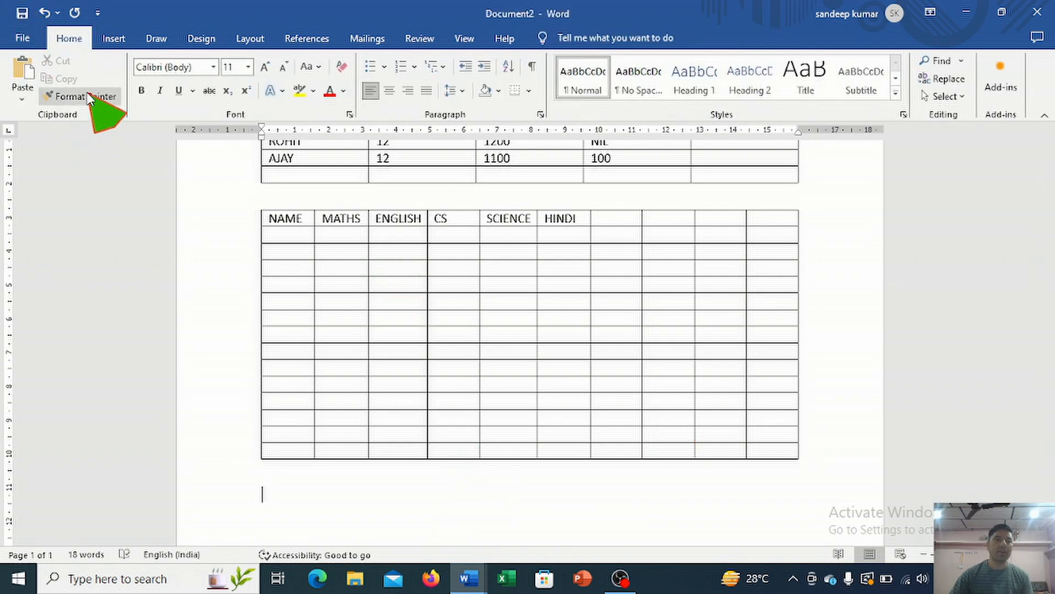
pyautogui.click(113, 39)
pyautogui.click(112, 77)
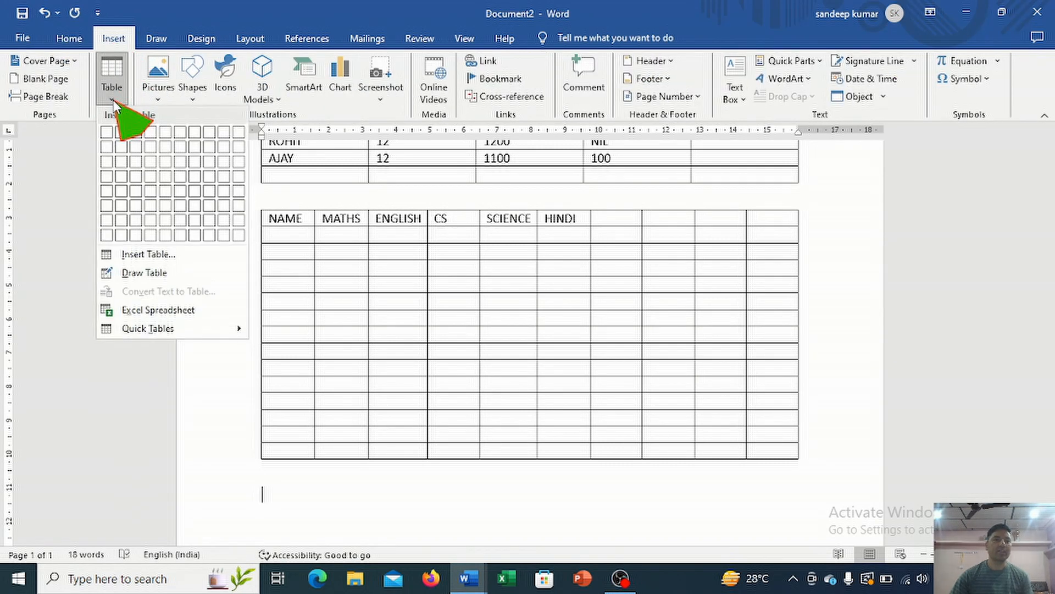
pyautogui.click(148, 255)
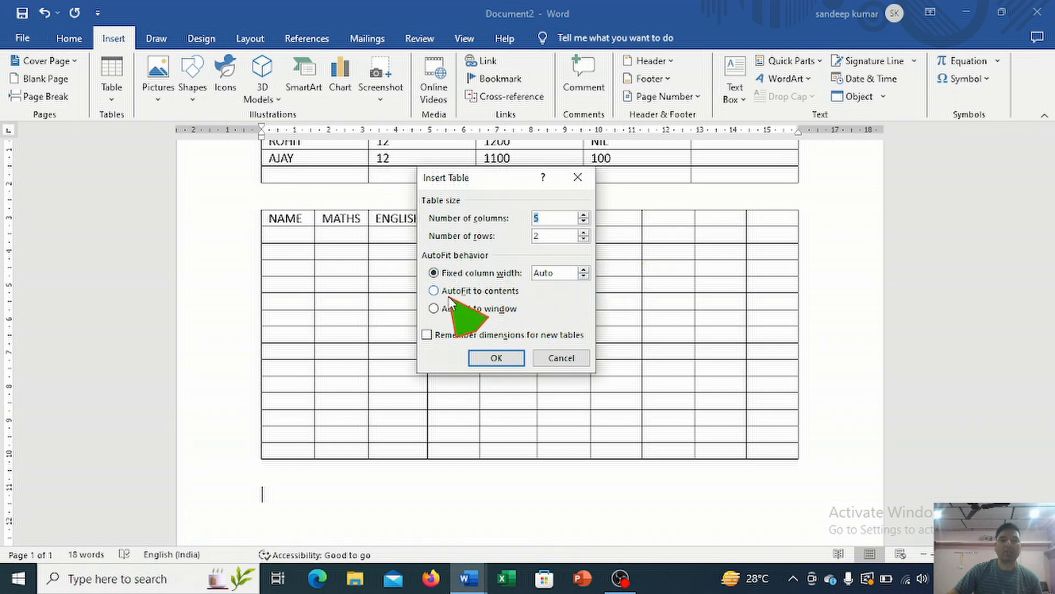
pyautogui.click(435, 291)
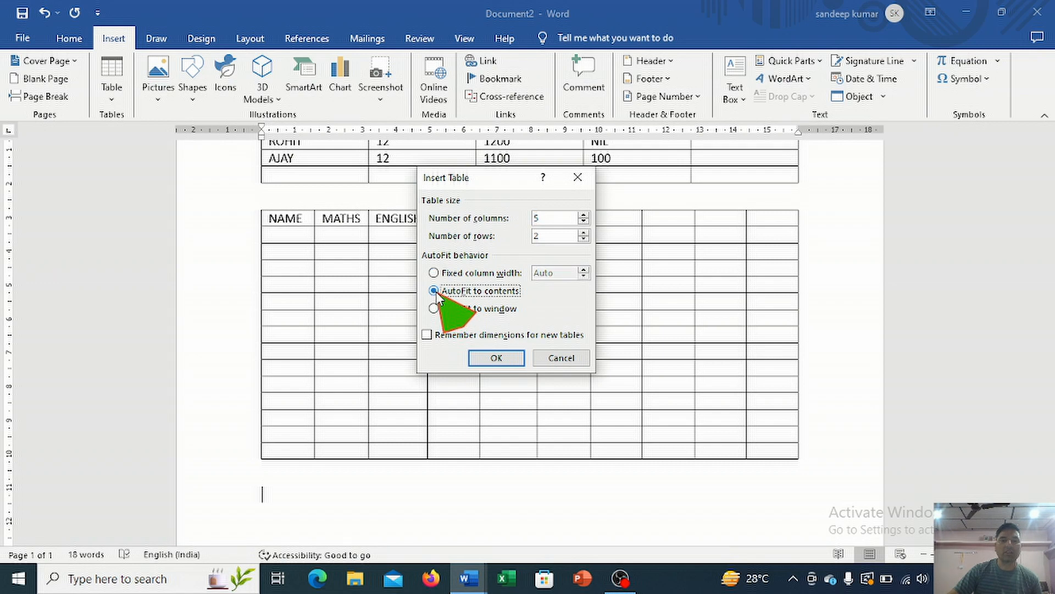
pyautogui.click(496, 357)
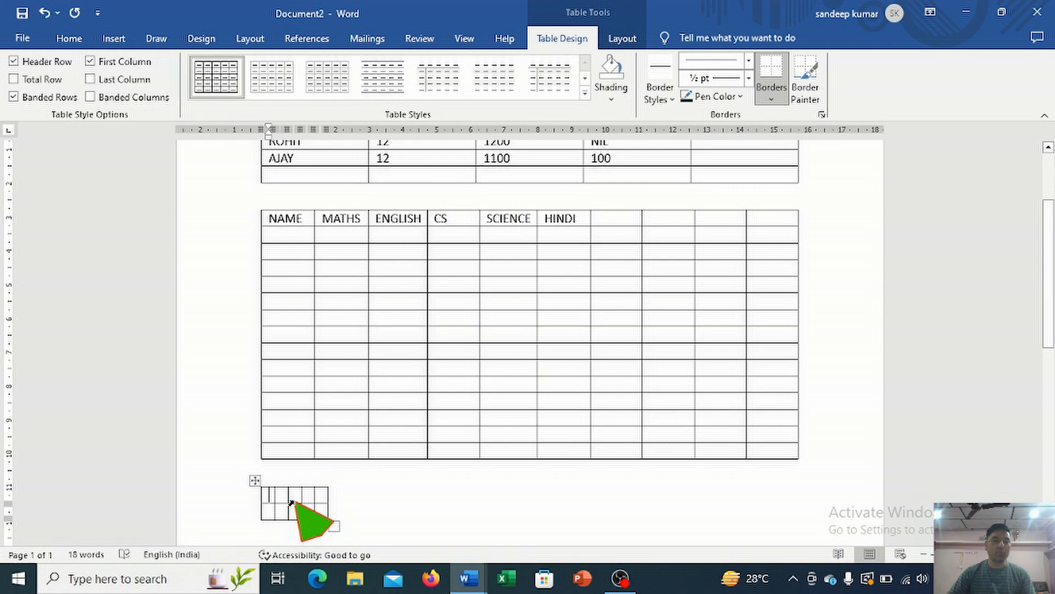
# Fill the small table's first row with the sample text DSFSD, SF, SDF, SDF and SDF
pyautogui.write('DSFSD')
pyautogui.press('Tab')
pyautogui.write('SF')
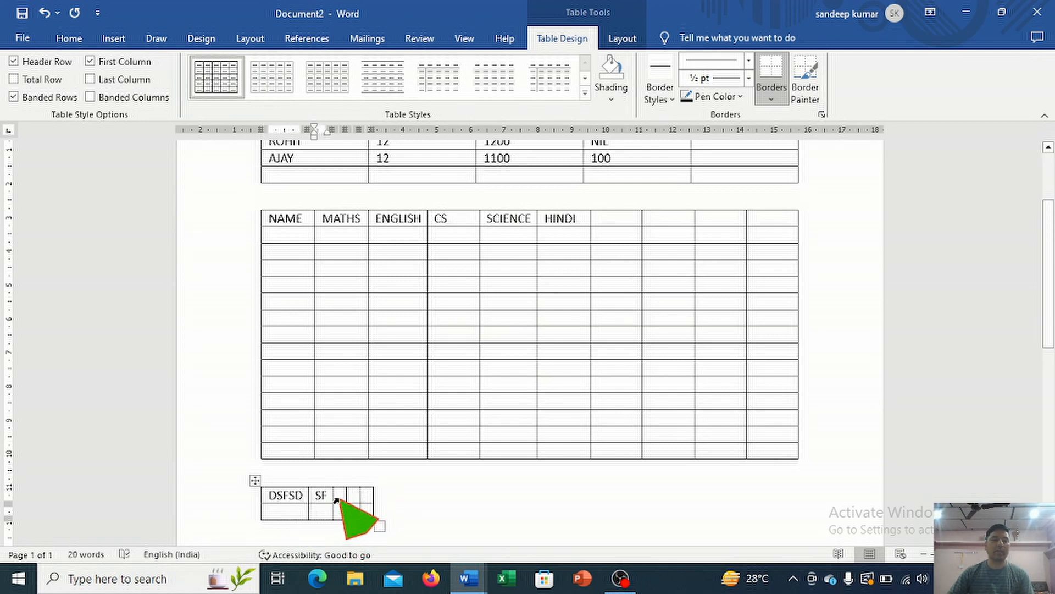
pyautogui.press('Tab')
pyautogui.write('SDF')
pyautogui.press('Tab')
pyautogui.write('SDF')
pyautogui.press('Tab')
pyautogui.write('SDF')
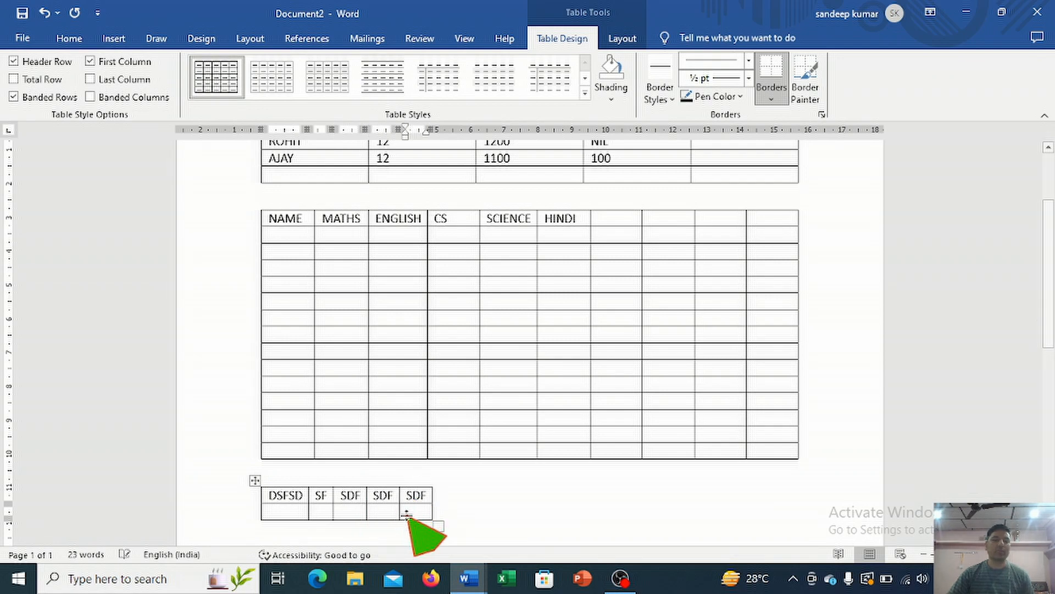
# Delete the entire content of the document, including all three tables
pyautogui.scroll(-3, 396, 517)
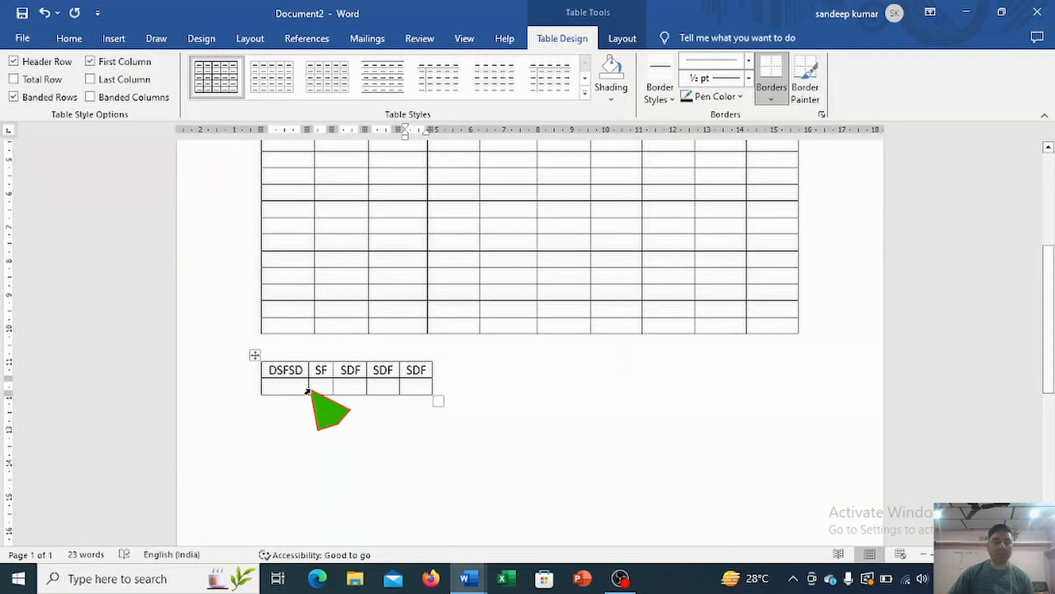
pyautogui.hotkey('ctrl', 'a')
pyautogui.press('Delete')
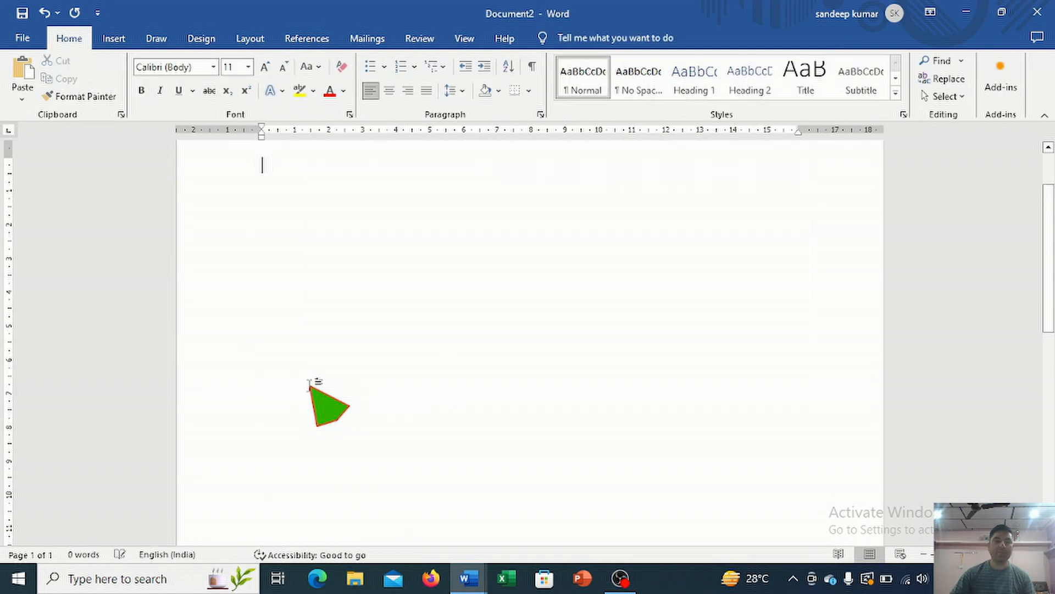
# Insert a table of five columns and two rows in the empty document, using AutoFit to contents
pyautogui.click(116, 39)
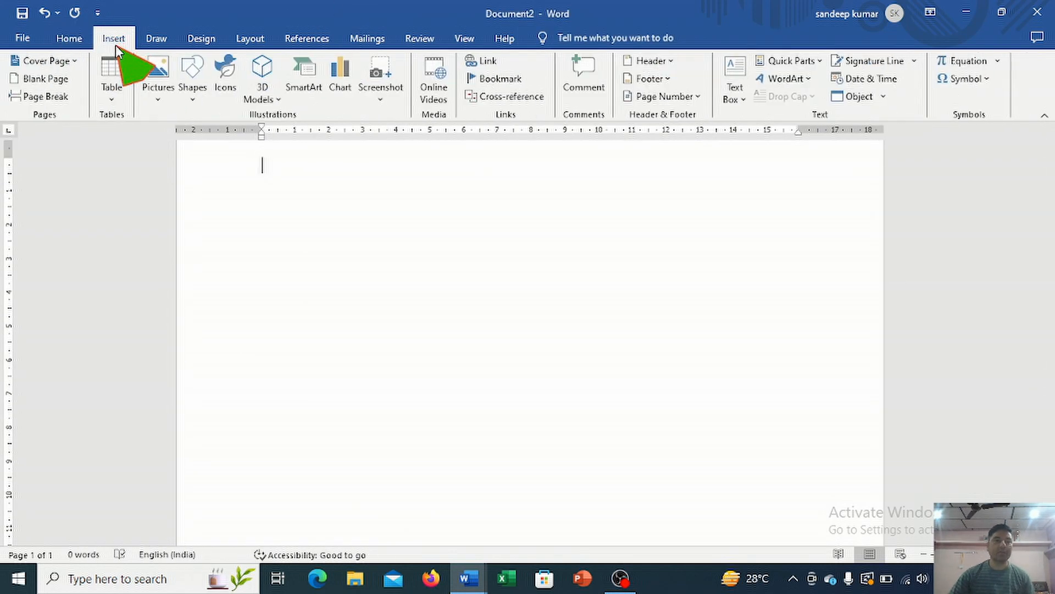
pyautogui.click(116, 98)
pyautogui.click(133, 254)
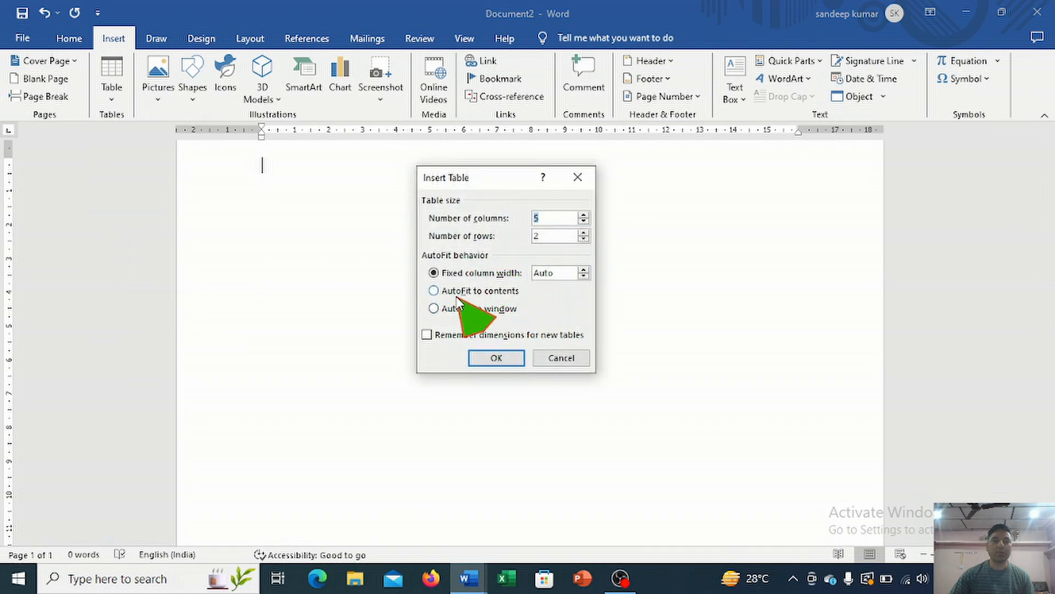
pyautogui.click(434, 290)
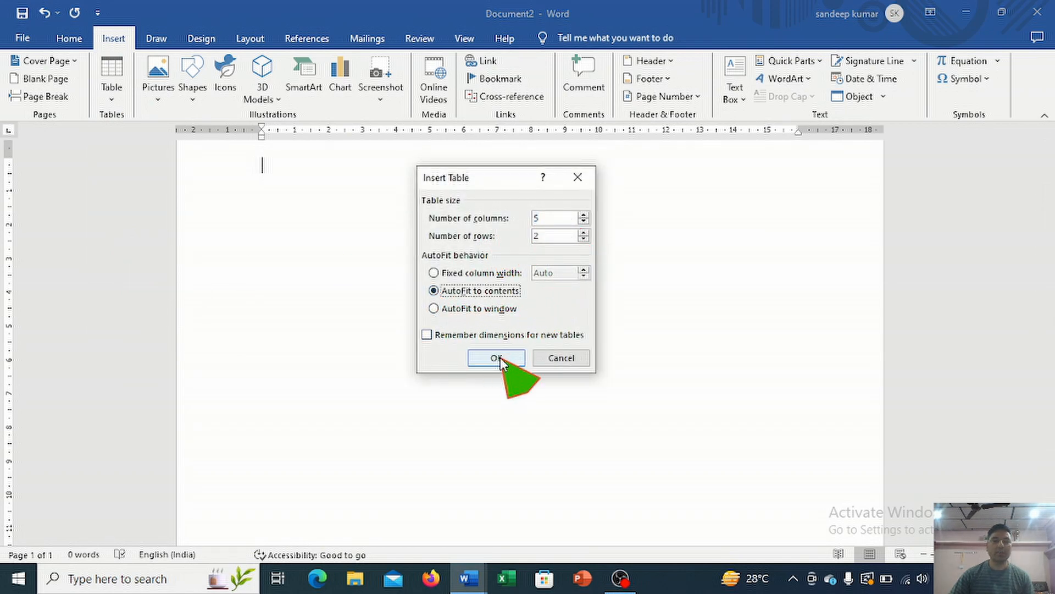
pyautogui.click(500, 357)
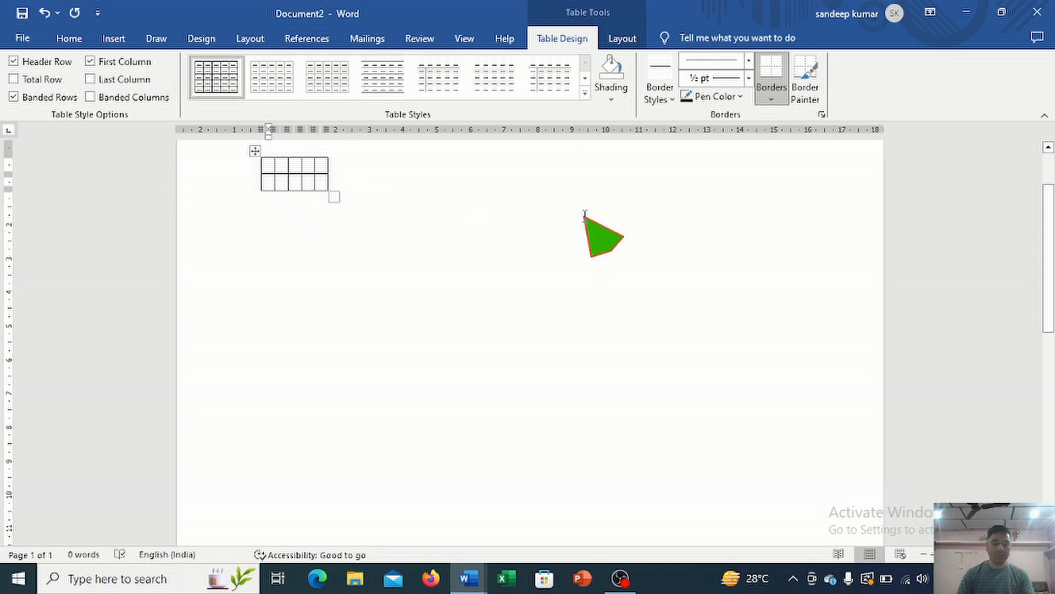
# Enter the headings NAME, CLASS, ROLLNO, FEES and REMARKS in the table's first row
pyautogui.write('NAME')
pyautogui.press('Tab')
pyautogui.write('CLASS')
pyautogui.press('Tab')
pyautogui.write('ROLLNO')
pyautogui.press('Tab')
pyautogui.write('FEES')
pyautogui.press('Tab')
pyautogui.write('REMARKS')
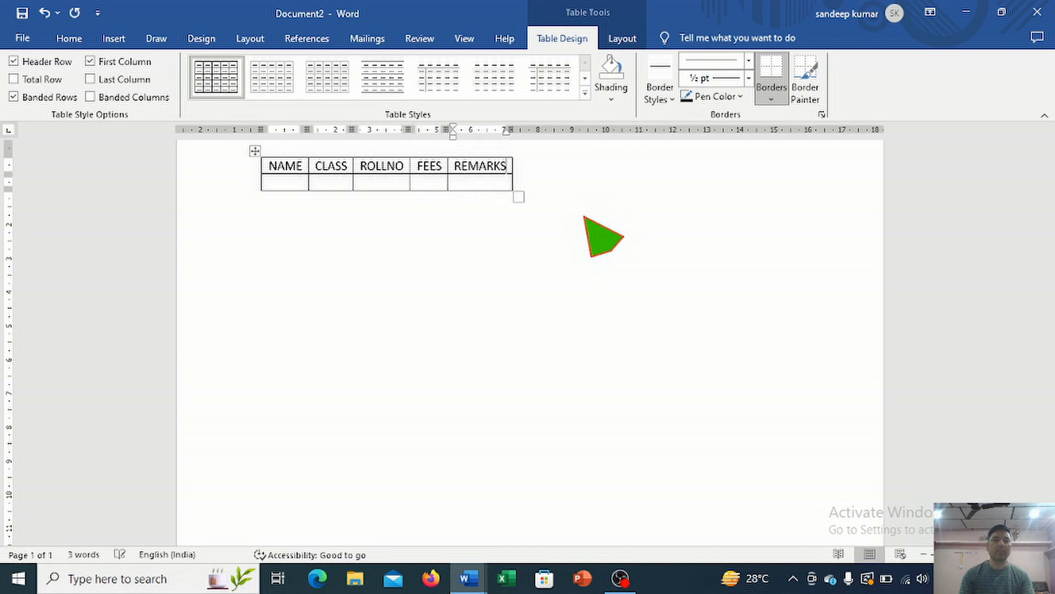
# Enter a sample student's first name and class 12 in the table's second row
pyautogui.press('Tab')
pyautogui.write('RAHUL')
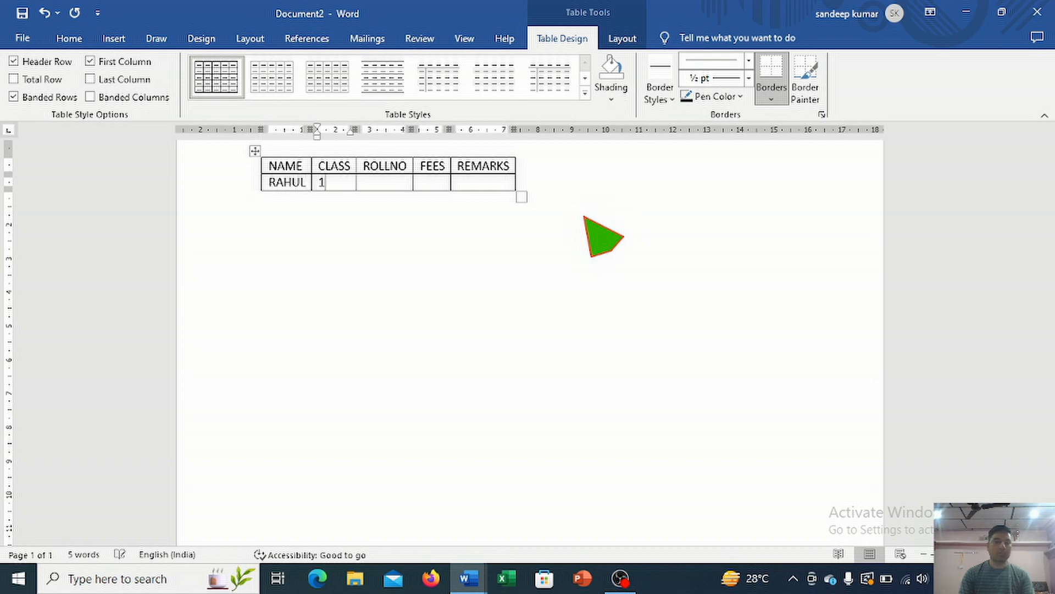
pyautogui.press('Tab')
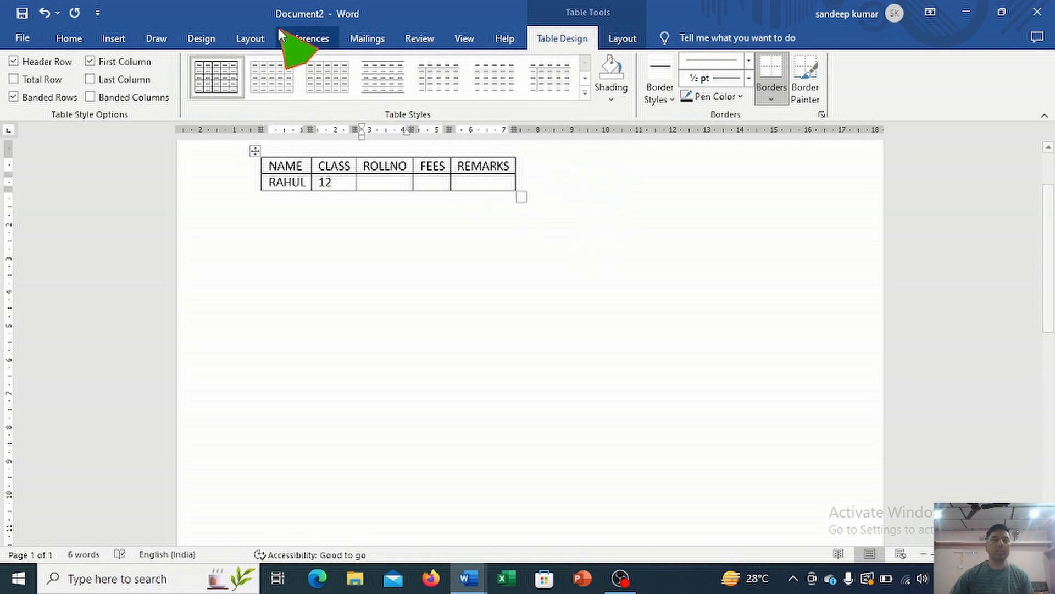
# Review the table style previews and the table layout tools available for the table
pyautogui.click(307, 165)
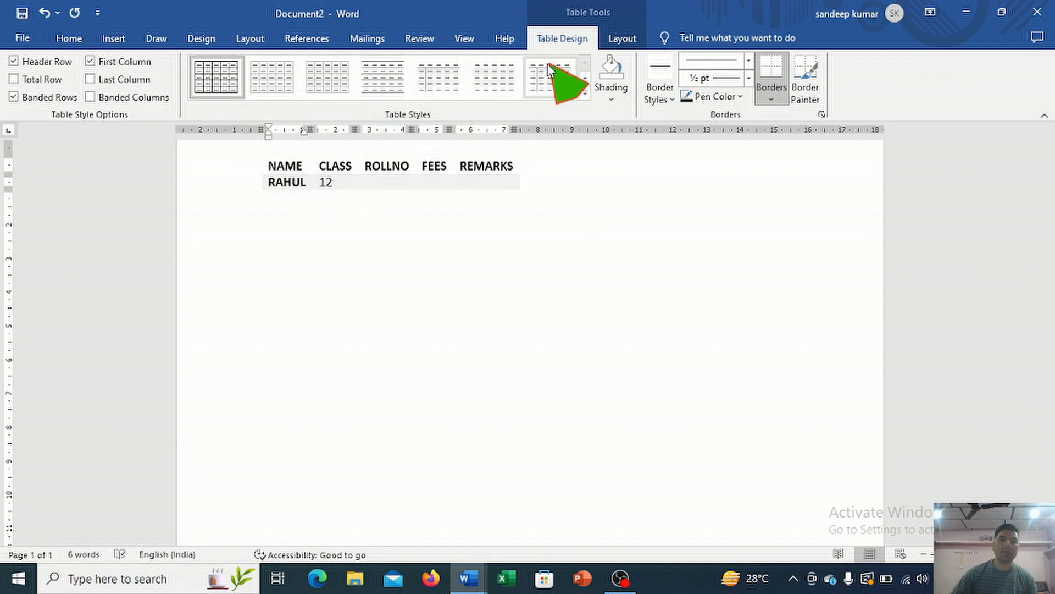
pyautogui.click(618, 40)
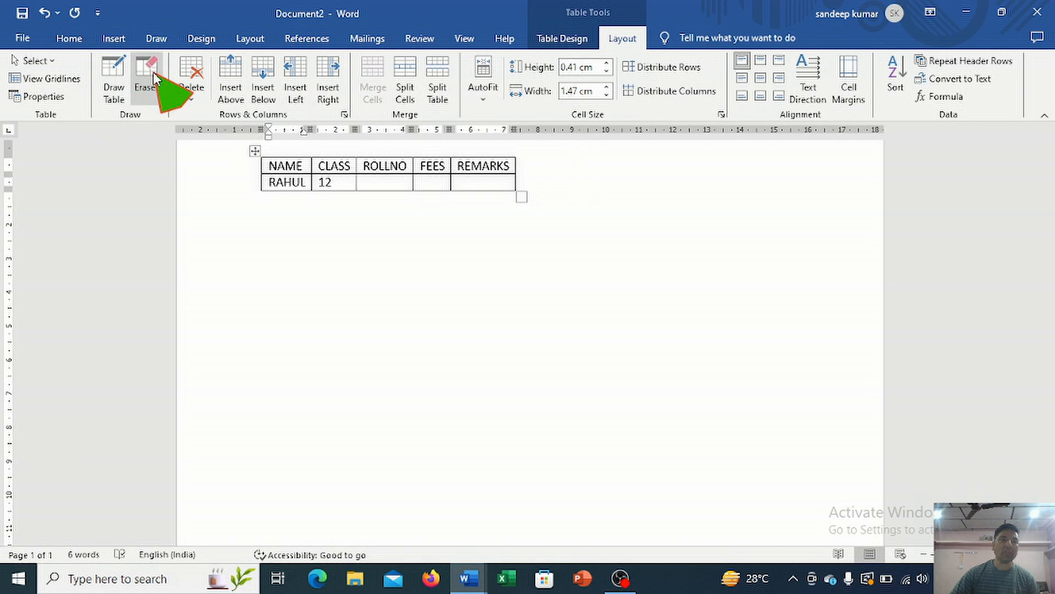
# Draw a freehand table outline about 15 cm wide and 3 cm high below the student table
pyautogui.click(280, 206)
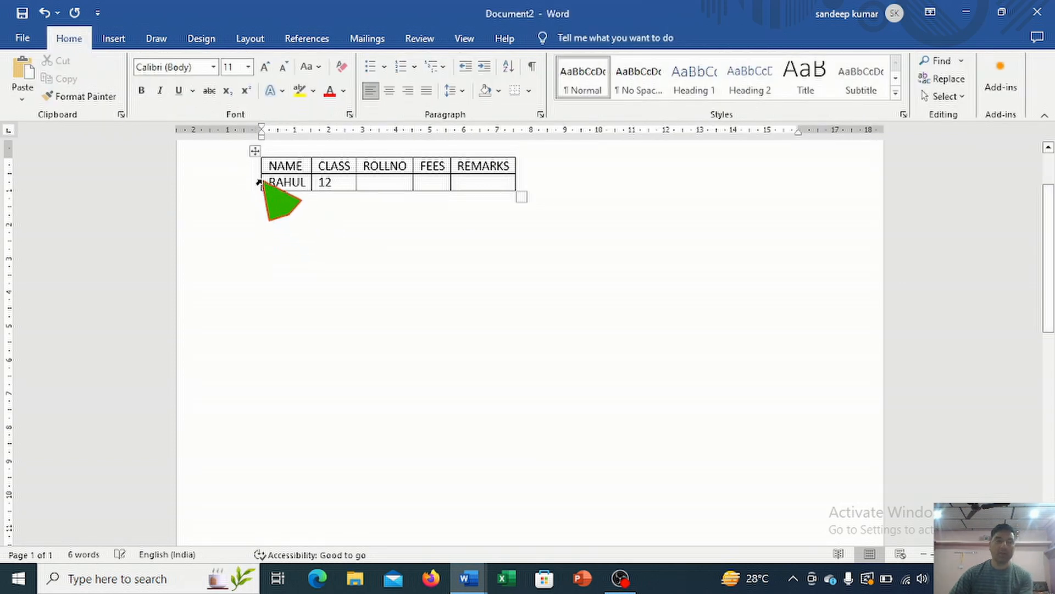
pyautogui.click(114, 40)
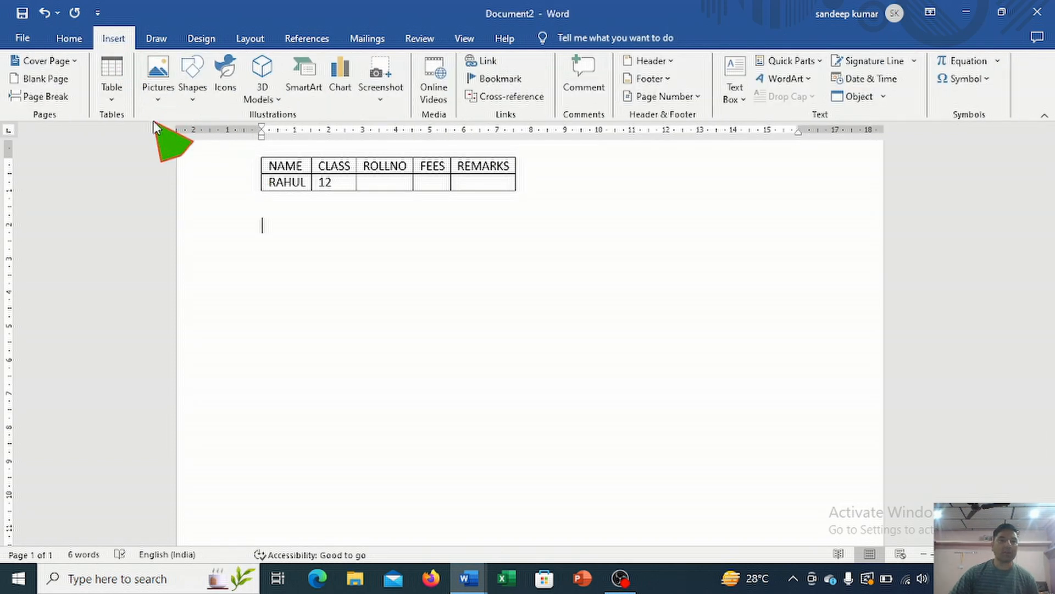
pyautogui.click(119, 99)
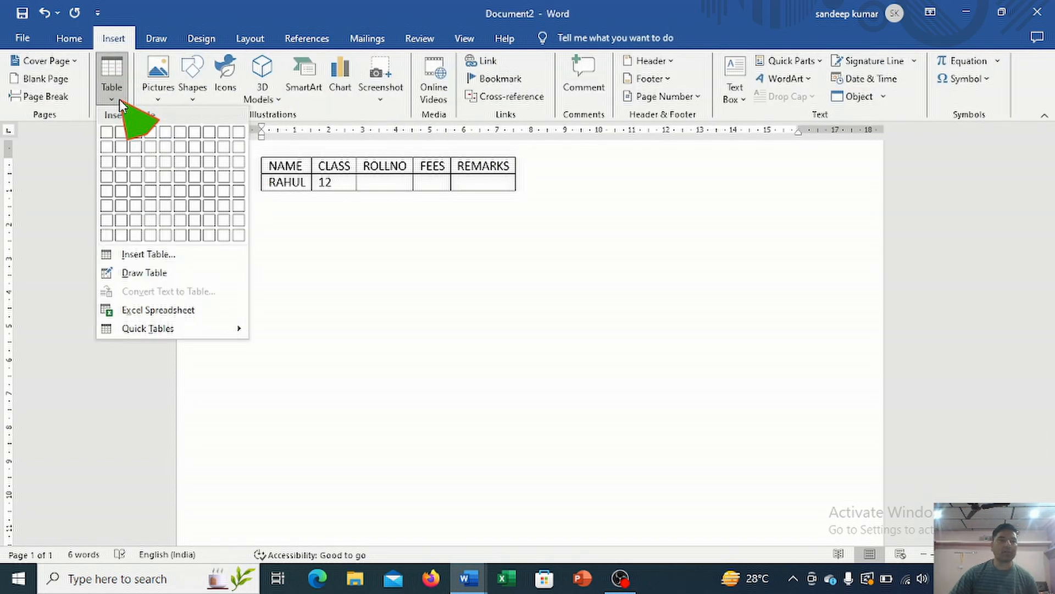
pyautogui.click(152, 276)
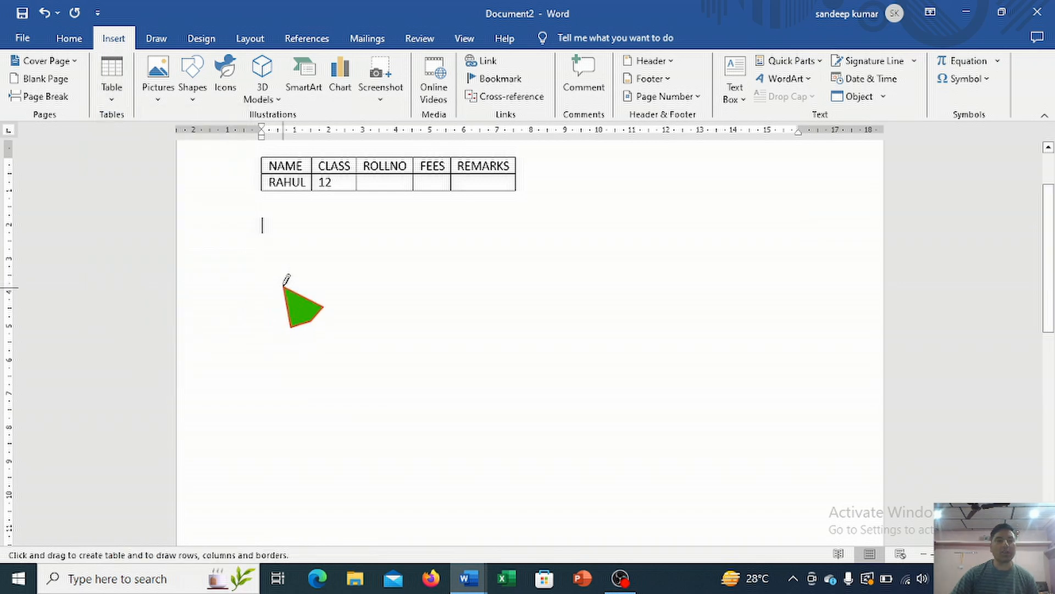
pyautogui.moveTo(280, 261)
pyautogui.mouseDown()
pyautogui.moveTo(308, 300)
pyautogui.moveTo(567, 348)
pyautogui.moveTo(781, 360)
pyautogui.mouseUp()
# Draw two vertical borders, a horizontal border across the first two columns, and a vertical divider in the lower middle cell of the drawn table
pyautogui.moveTo(488, 220); pyautogui.dragTo(488, 316)
pyautogui.moveTo(654, 218); pyautogui.dragTo(654, 324)
pyautogui.moveTo(485, 246); pyautogui.dragTo(650, 249)
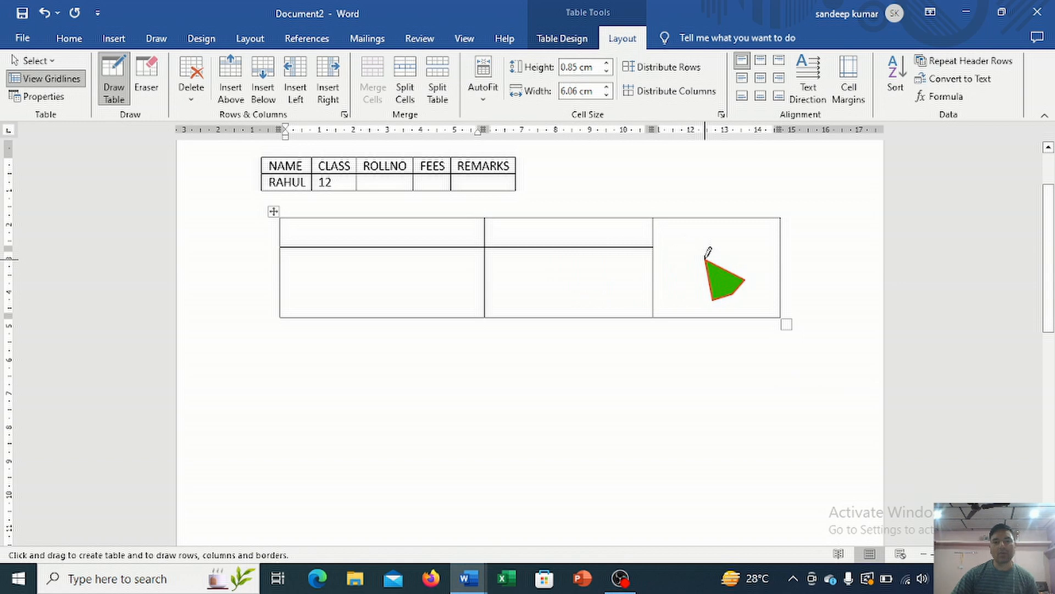
pyautogui.moveTo(561, 266); pyautogui.dragTo(560, 330)
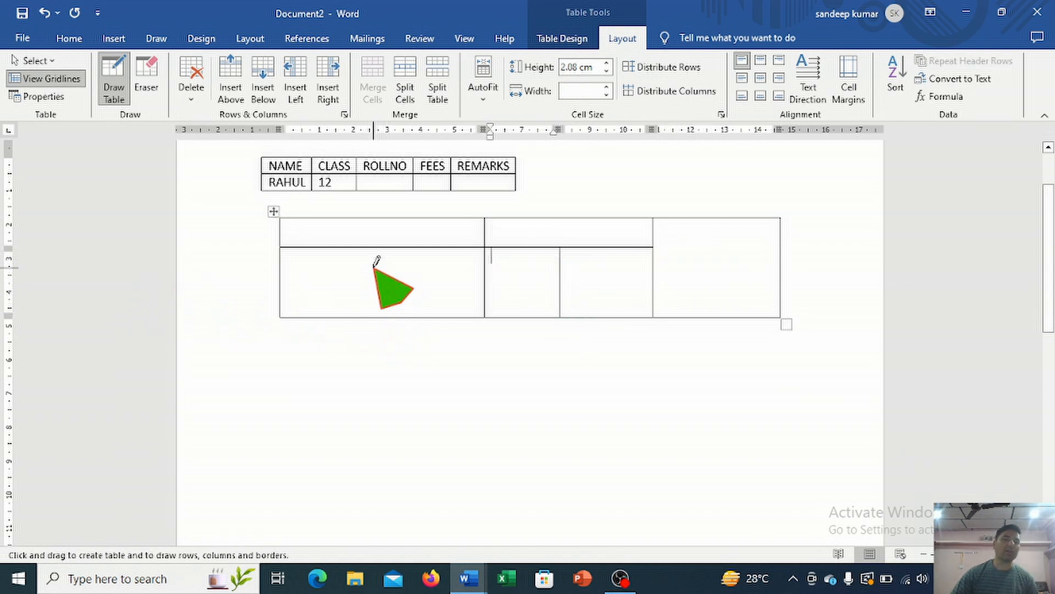
# Erase the entire hand-drawn table with the Eraser
pyautogui.click(336, 229)
pyautogui.click(511, 241)
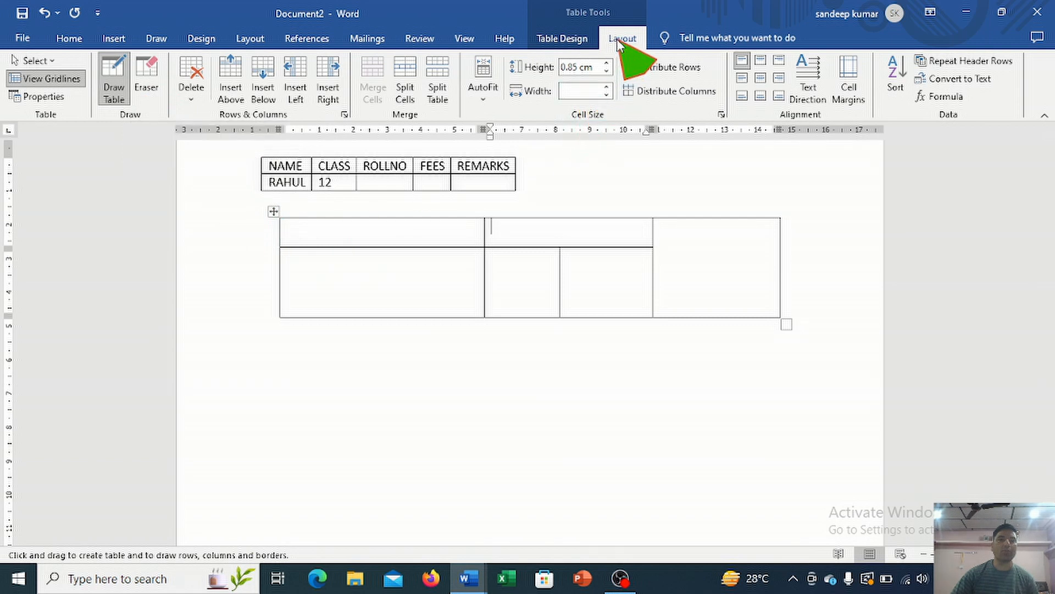
pyautogui.click(147, 85)
pyautogui.moveTo(264, 208)
pyautogui.mouseDown()
pyautogui.moveTo(405, 302)
pyautogui.moveTo(799, 360)
pyautogui.mouseUp()
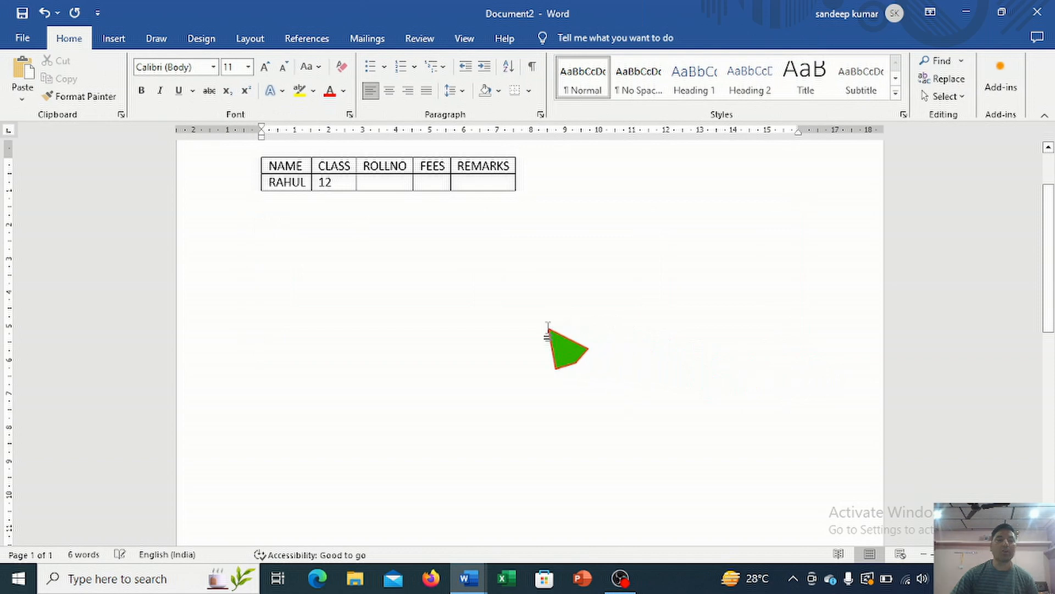
pyautogui.scroll(2, 468, 323)
pyautogui.moveTo(243, 230); pyautogui.dragTo(304, 254)
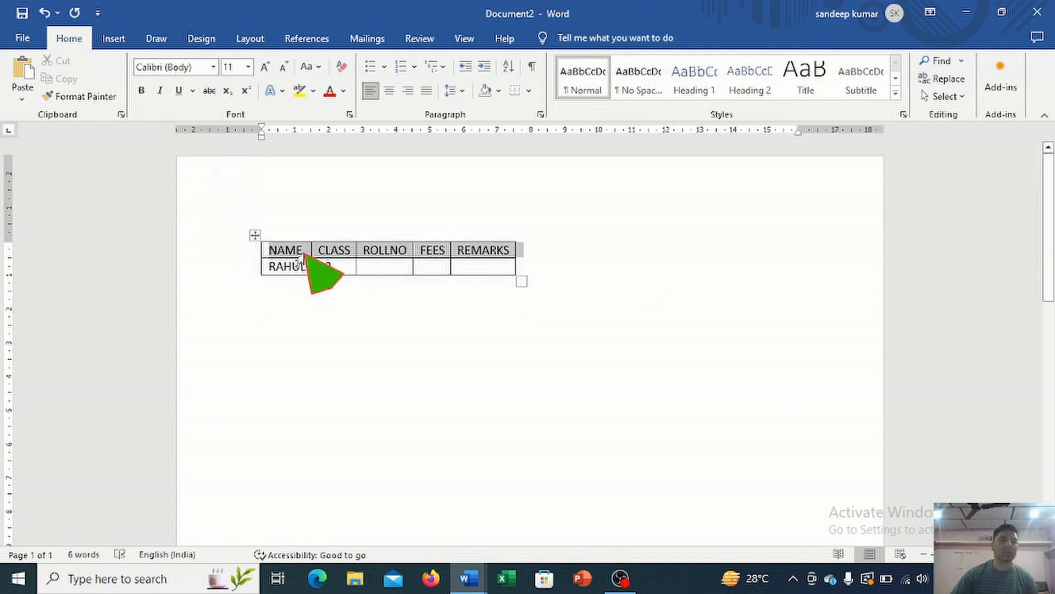
pyautogui.click(258, 300)
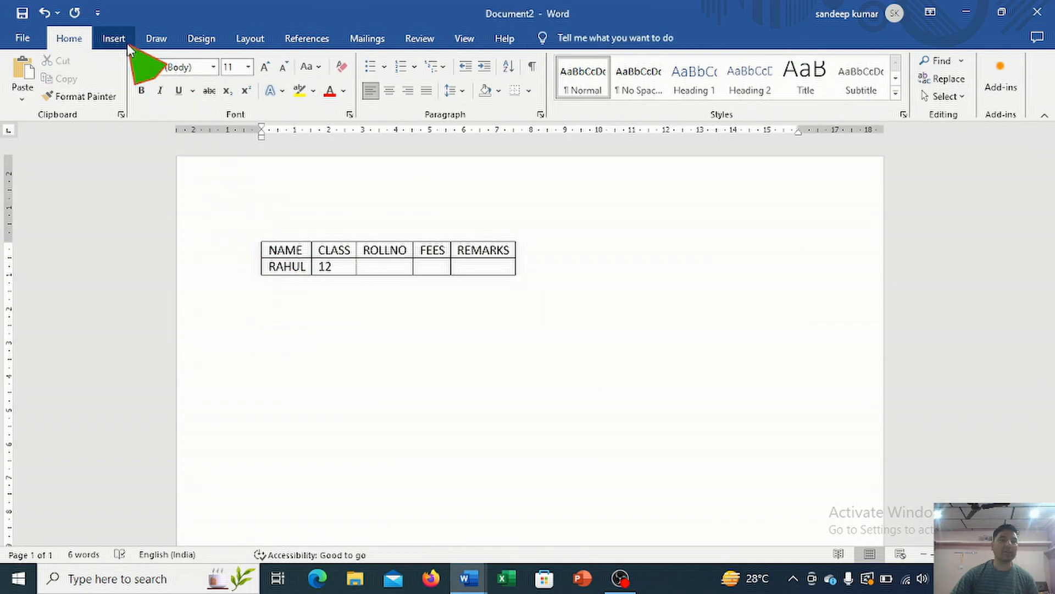
pyautogui.click(113, 39)
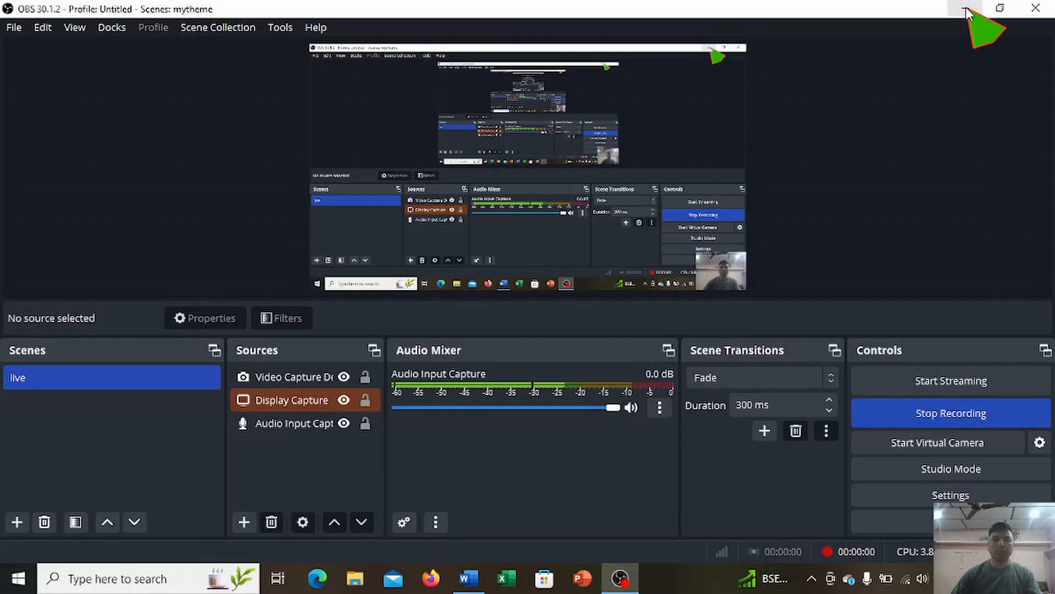
# Switch from OBS to a blank Word document and insert a five-column, two-row table with Auto fixed column width
pyautogui.click(966, 10)
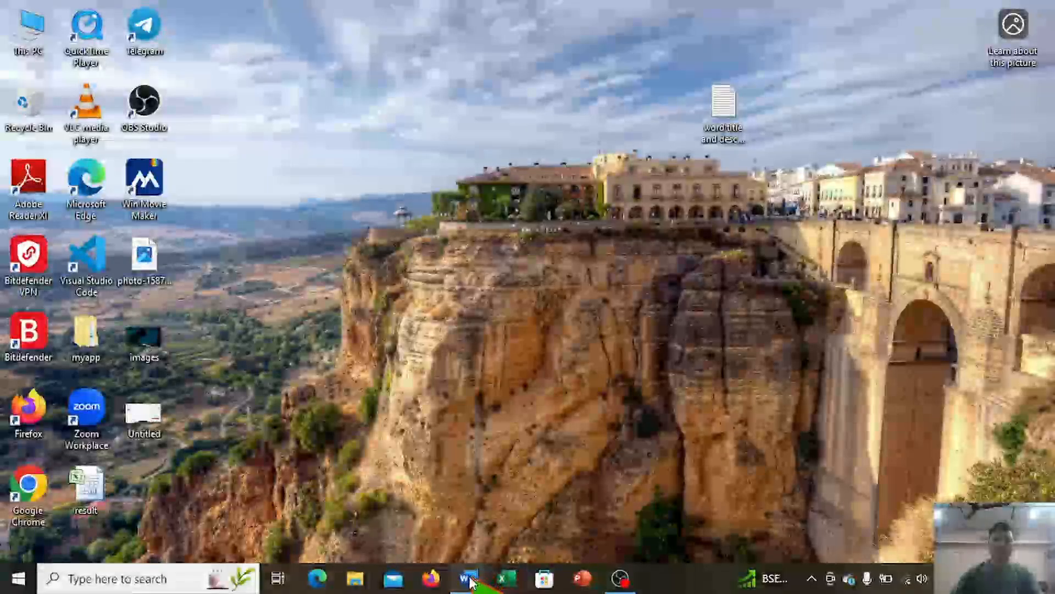
pyautogui.click(470, 578)
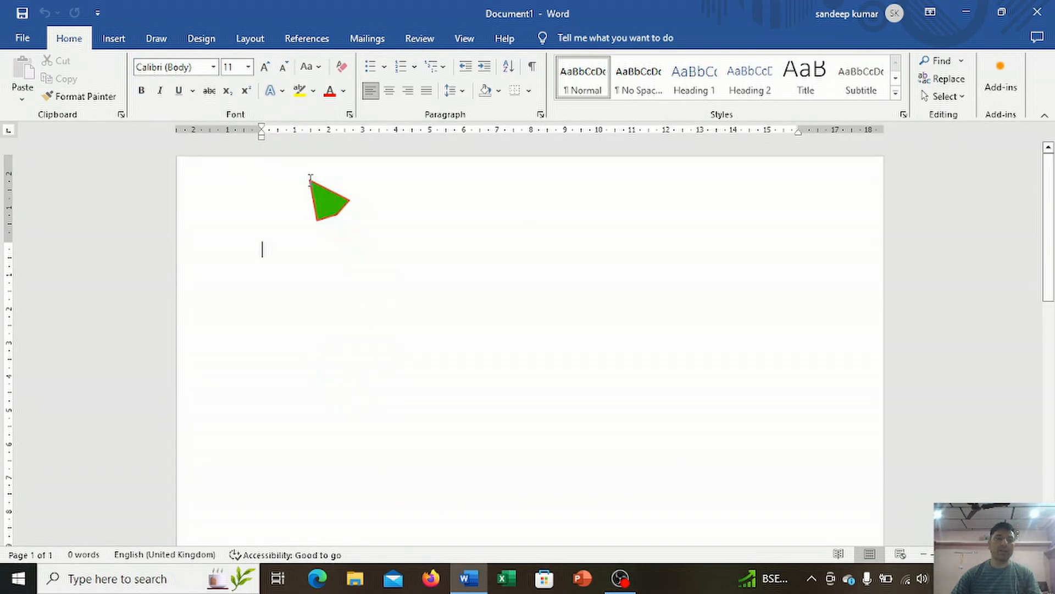
pyautogui.click(113, 38)
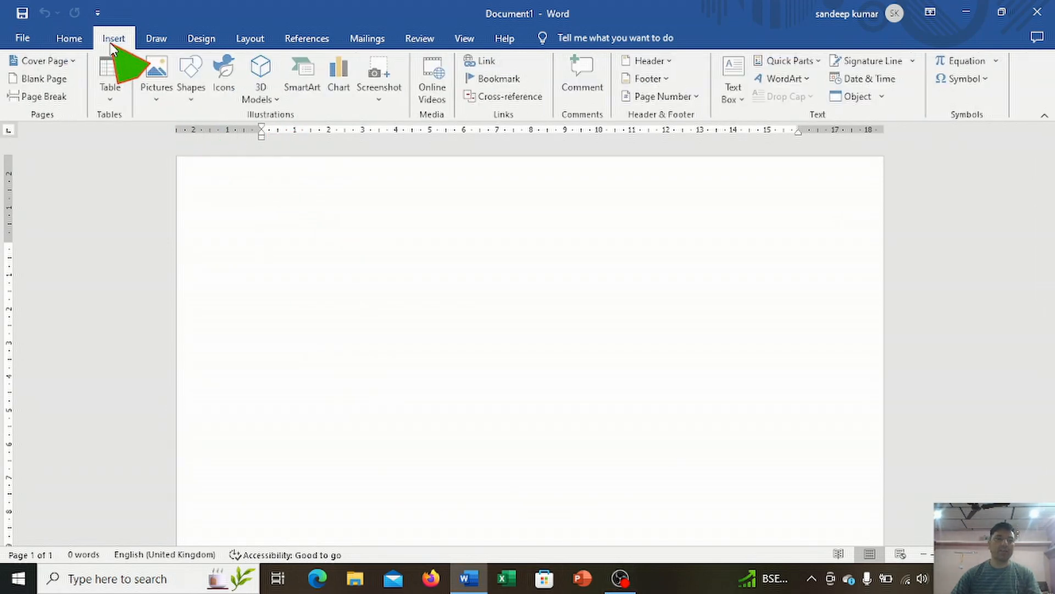
pyautogui.click(112, 94)
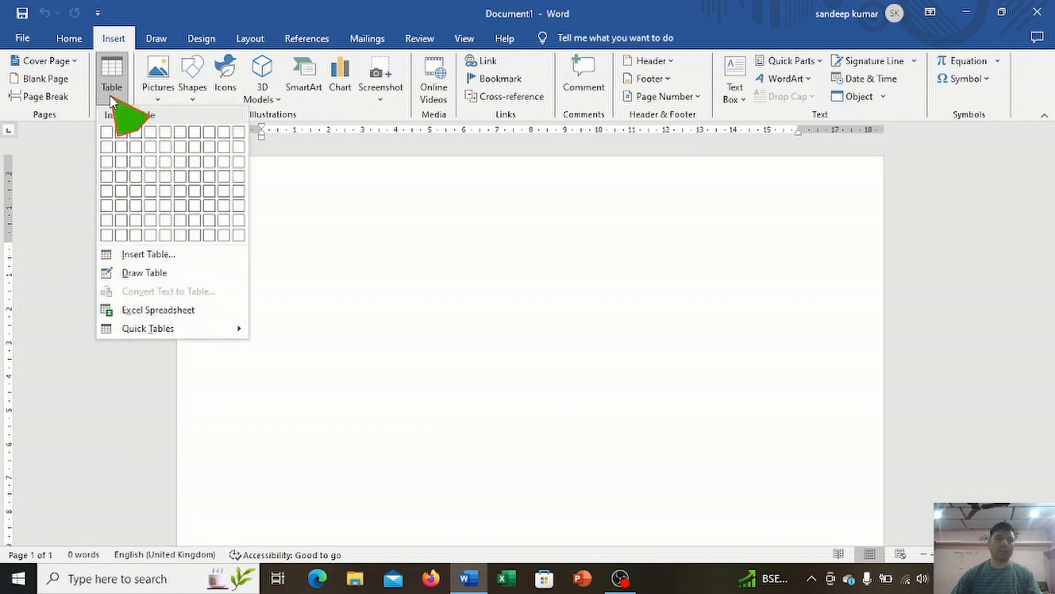
pyautogui.click(132, 255)
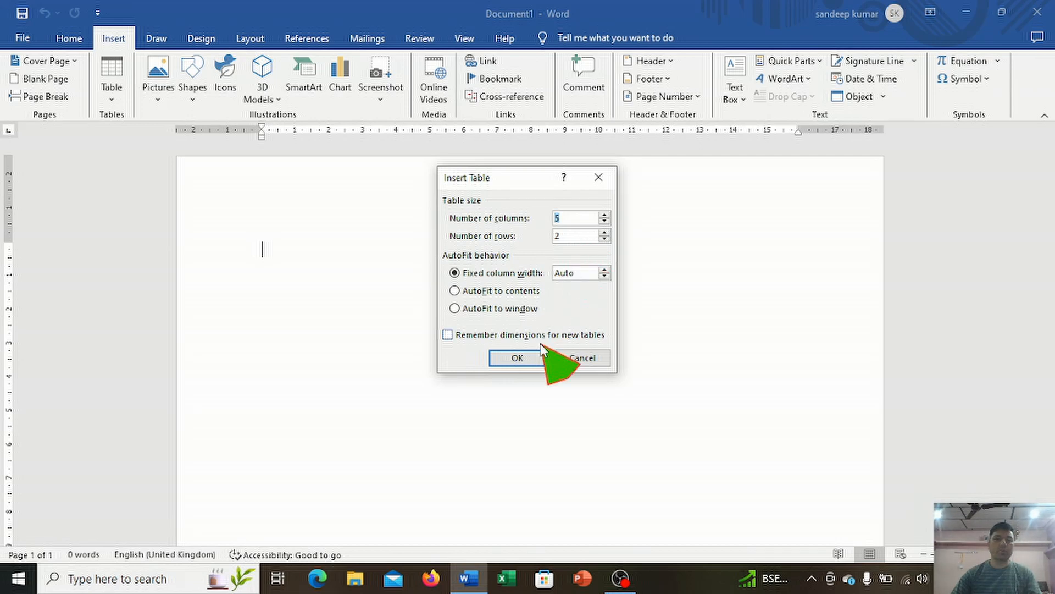
pyautogui.click(516, 357)
# Enter the headings Name, Class, Rollno, Total marks and remarks in the new table's first row
pyautogui.write('name')
pyautogui.press('Tab')
pyautogui.write('c')
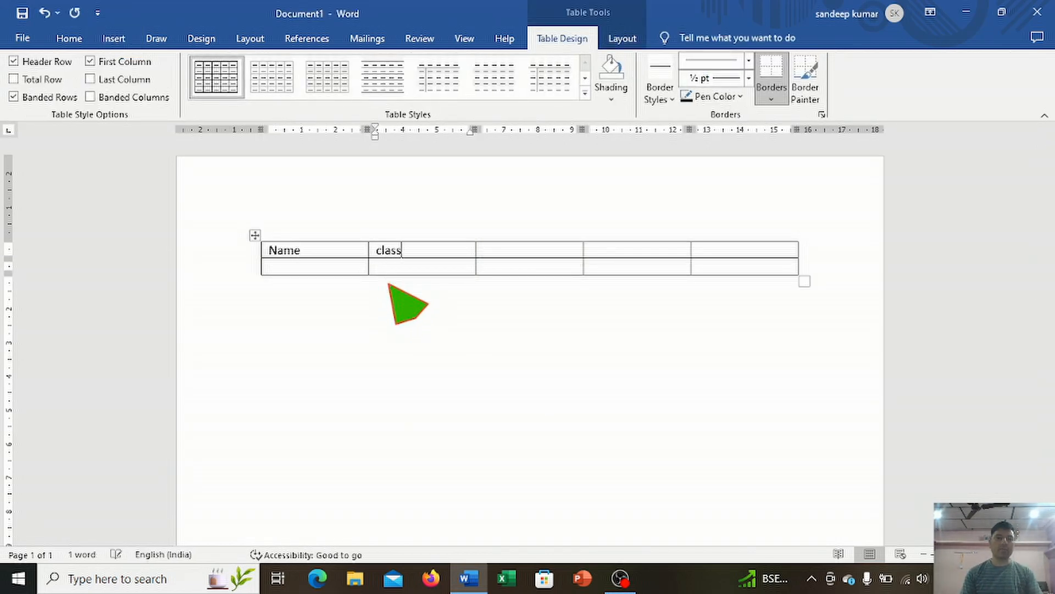
pyautogui.write('rol')
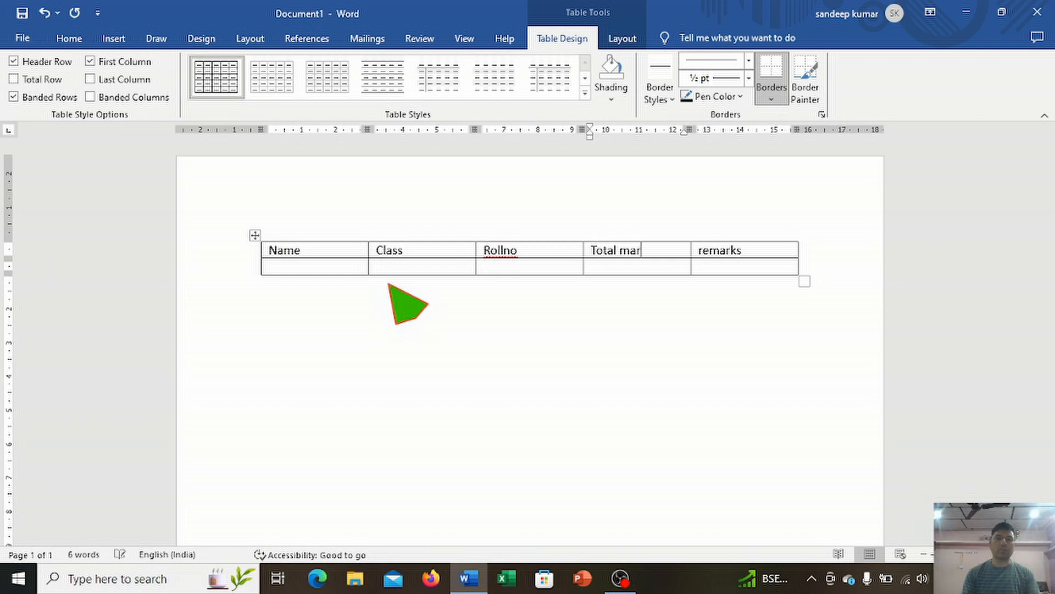
pyautogui.press('Tab')
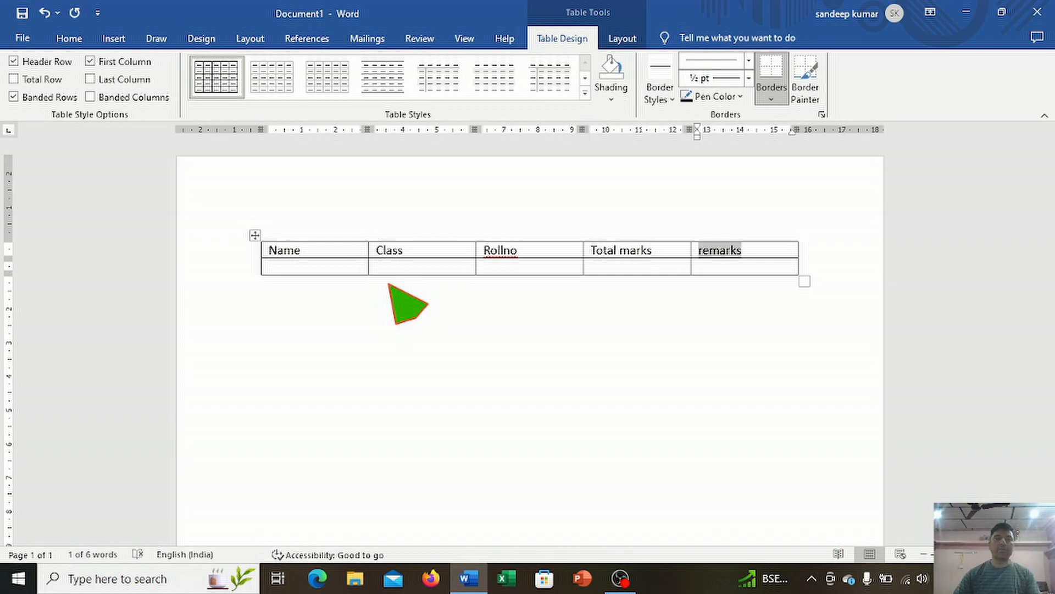
# Enter A under Name and 12 under Class in the second row
pyautogui.press('Tab')
pyautogui.write('a')
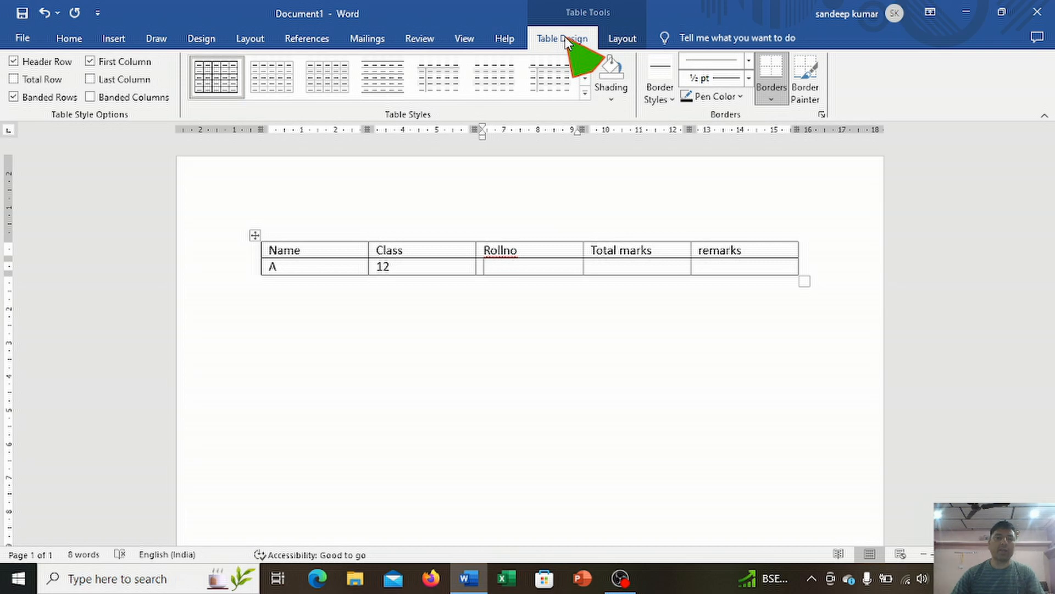
pyautogui.click(326, 311)
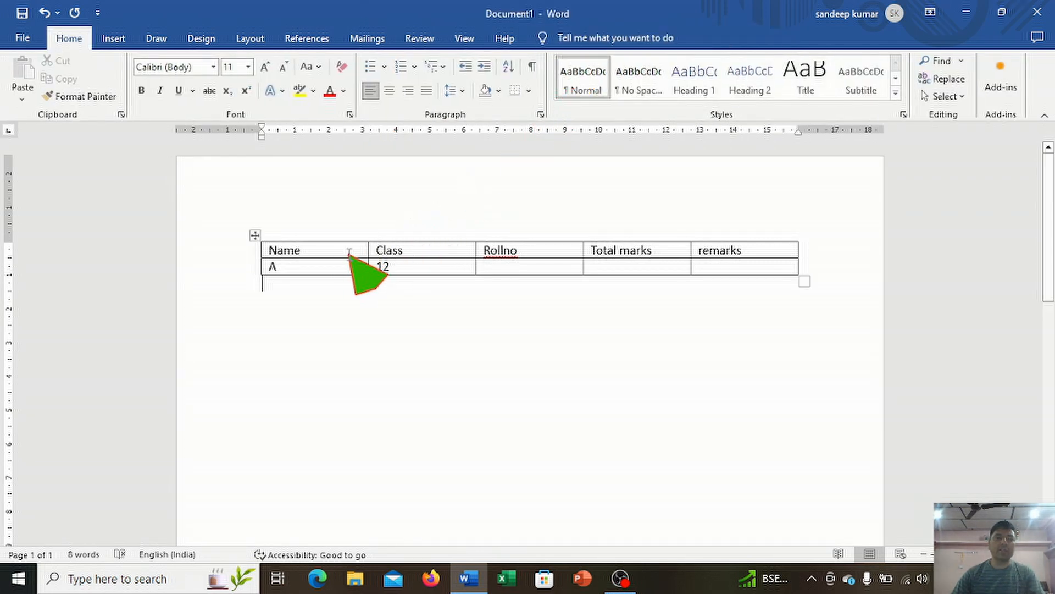
# Apply the orange grid style with solid header row and first column to the table, and replace it with the gold variant
pyautogui.click(357, 253)
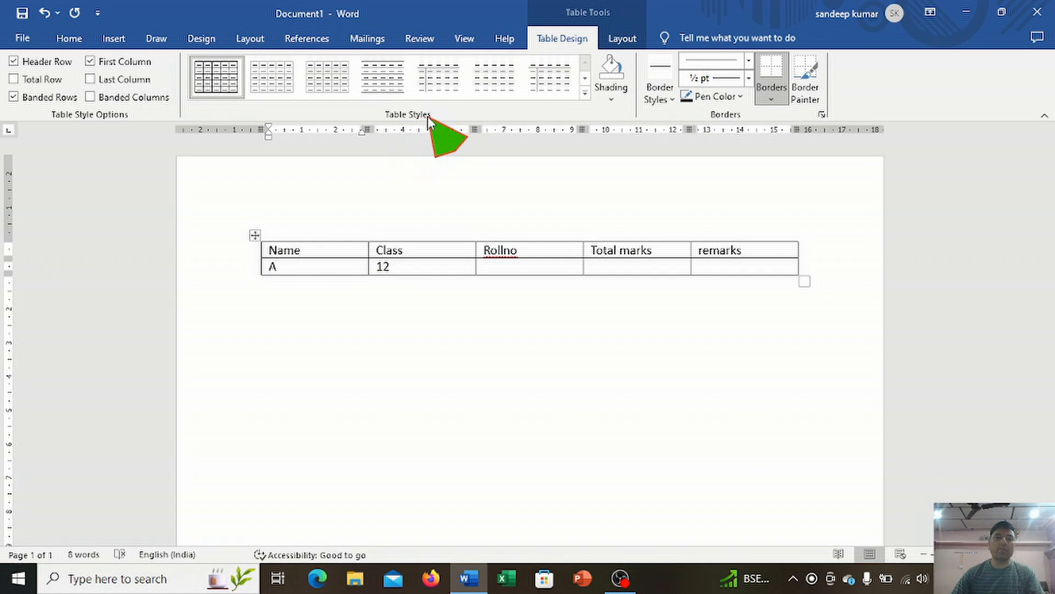
pyautogui.click(586, 94)
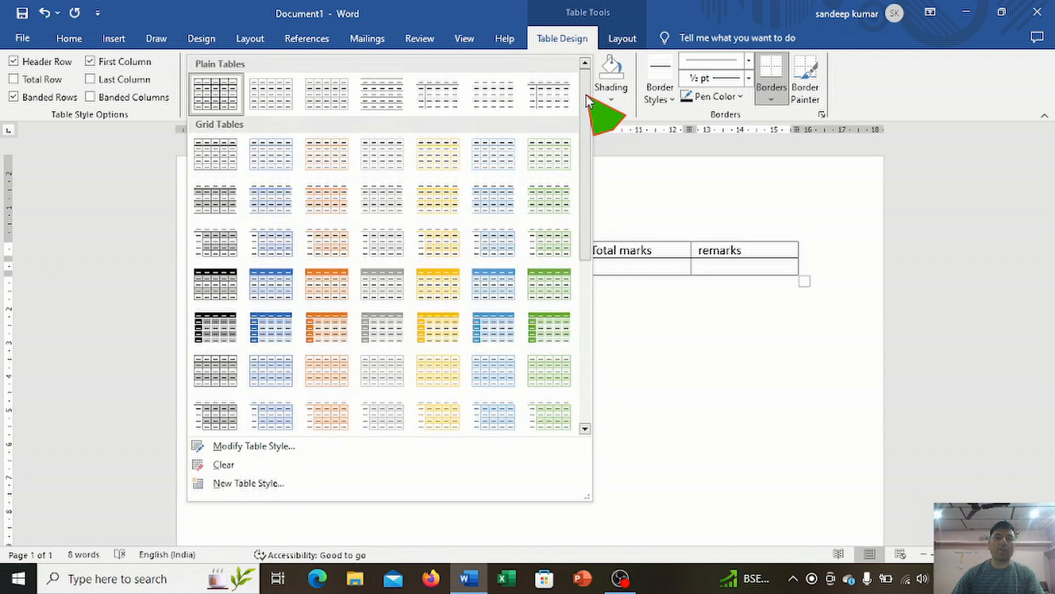
pyautogui.click(331, 328)
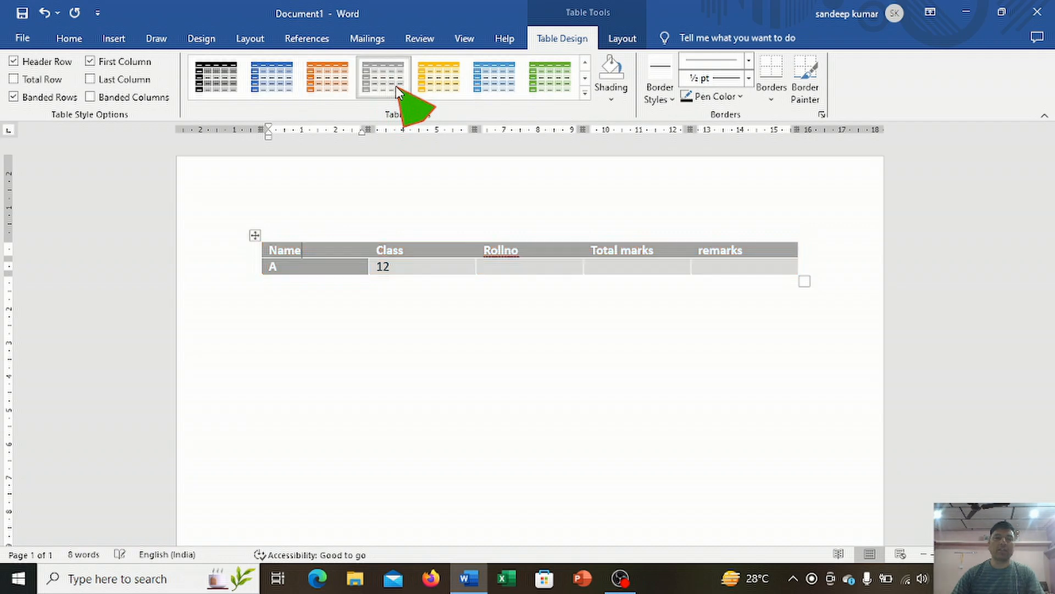
pyautogui.click(440, 80)
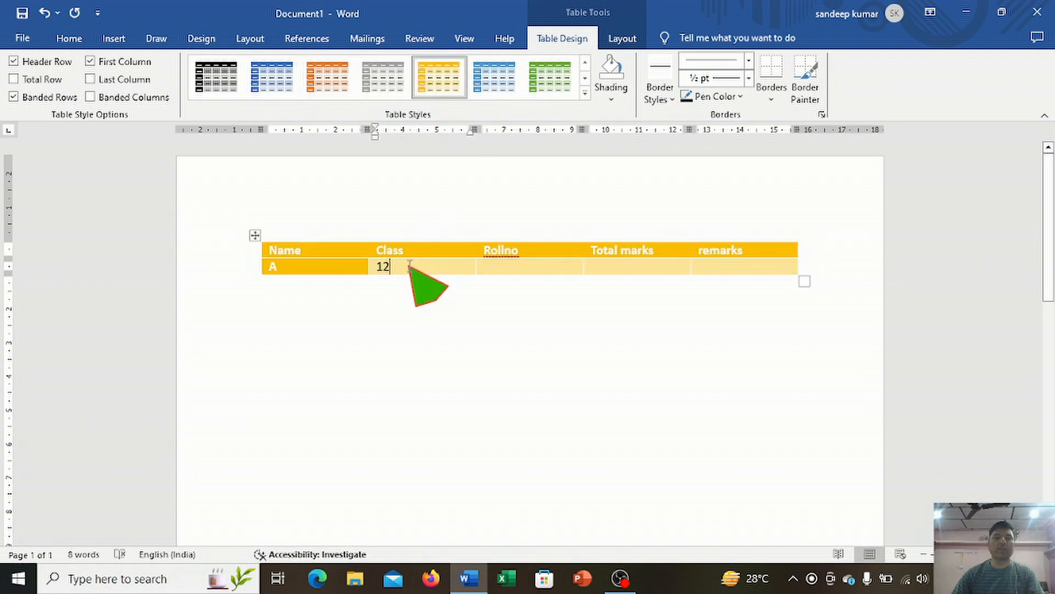
# Shade the entire second row of the table with the standard red colour
pyautogui.click(612, 100)
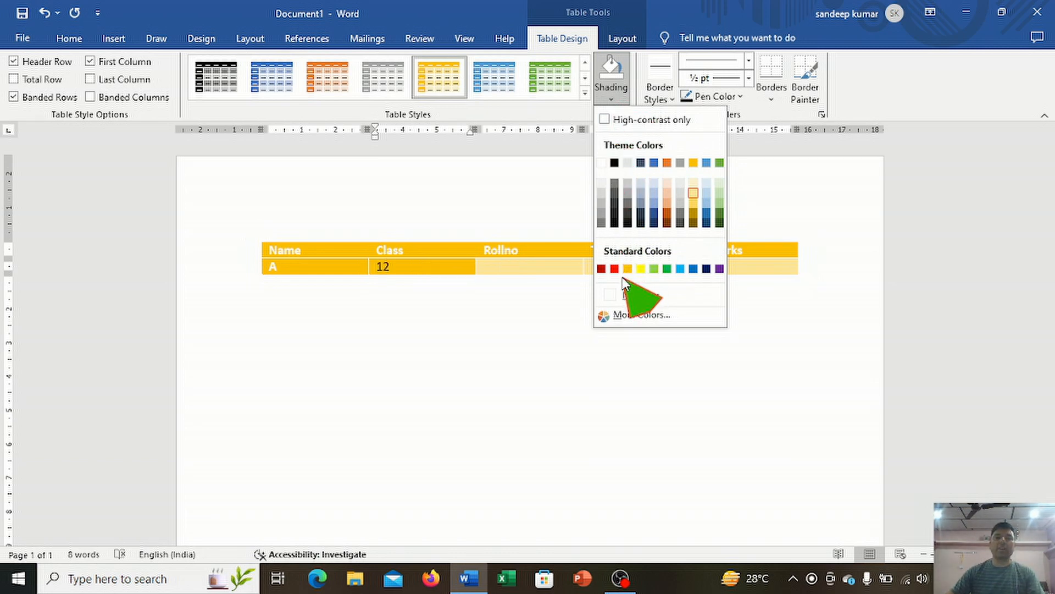
pyautogui.click(409, 270)
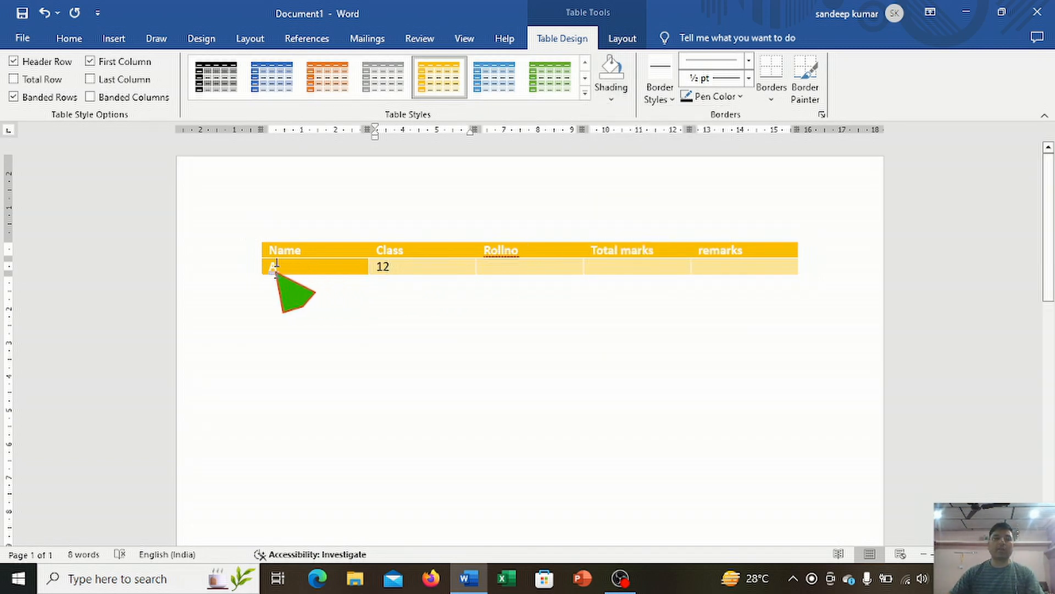
pyautogui.moveTo(285, 268); pyautogui.dragTo(716, 275)
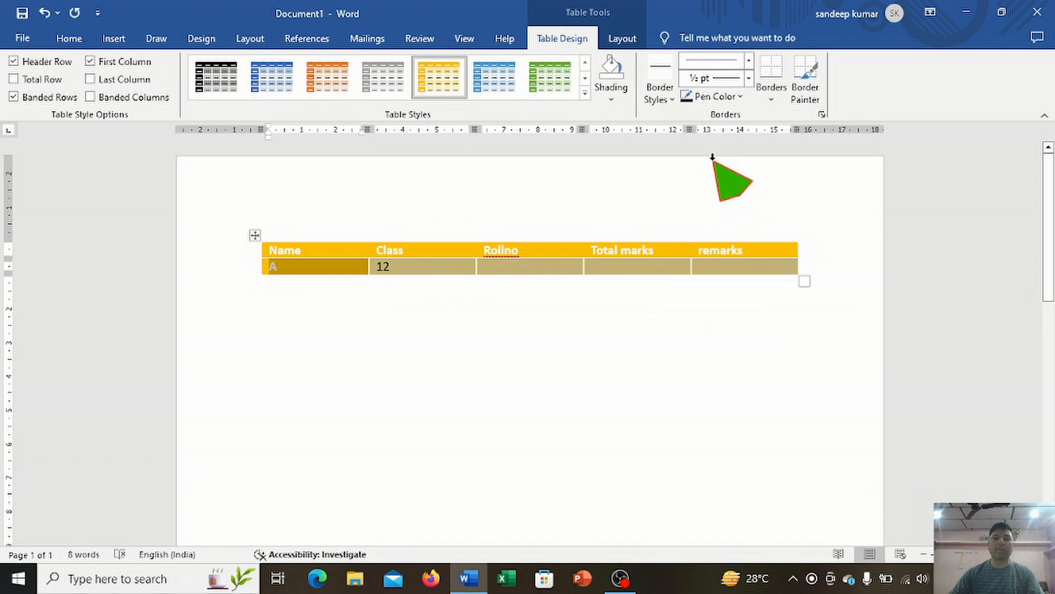
pyautogui.click(611, 98)
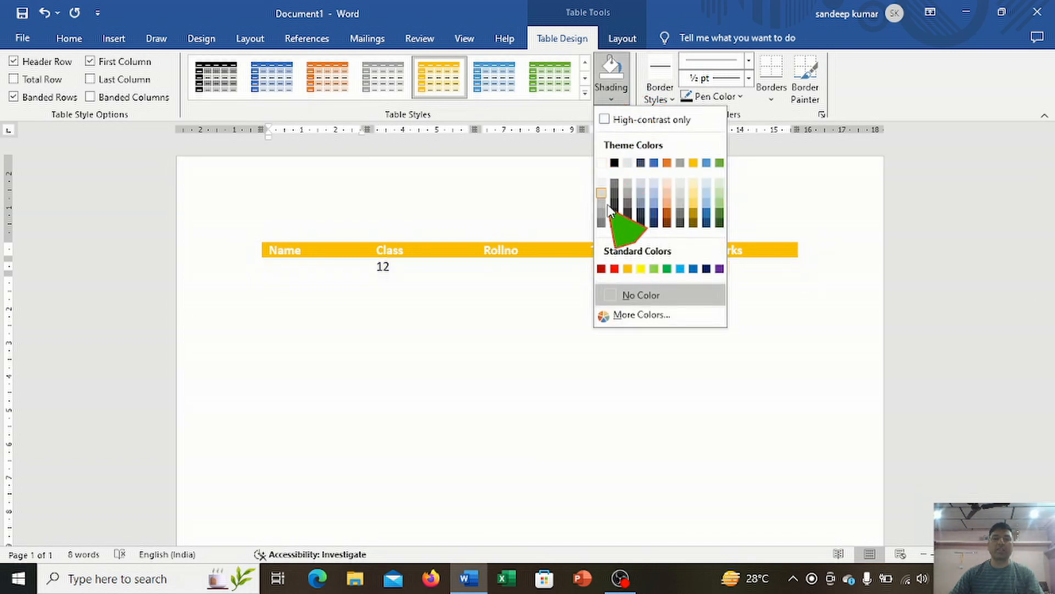
pyautogui.click(615, 269)
pyautogui.click(523, 268)
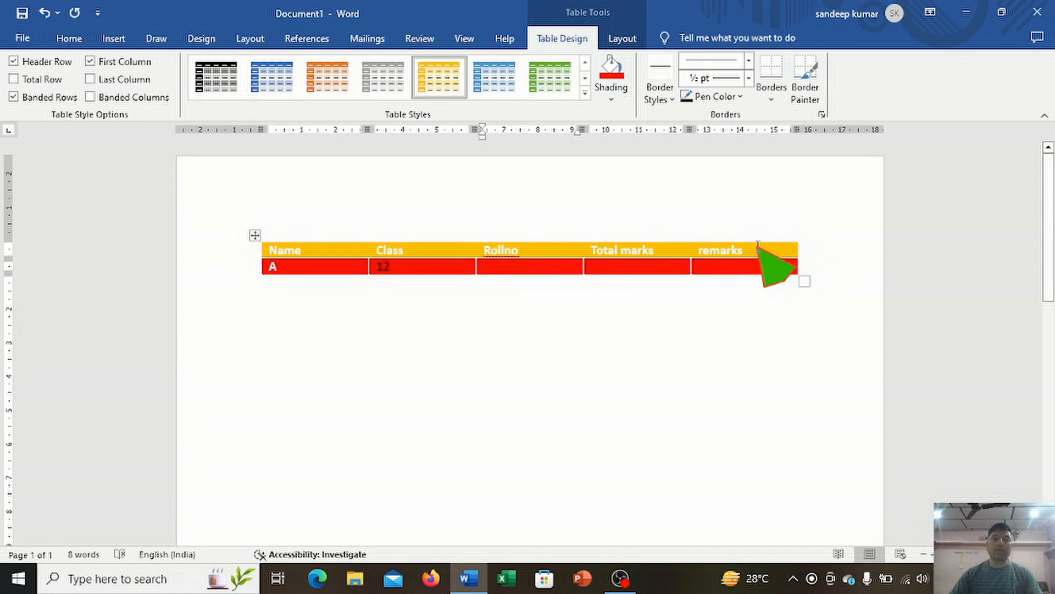
# Paint a black double-line theme border along the table's upper edge with the Border Painter
pyautogui.click(674, 100)
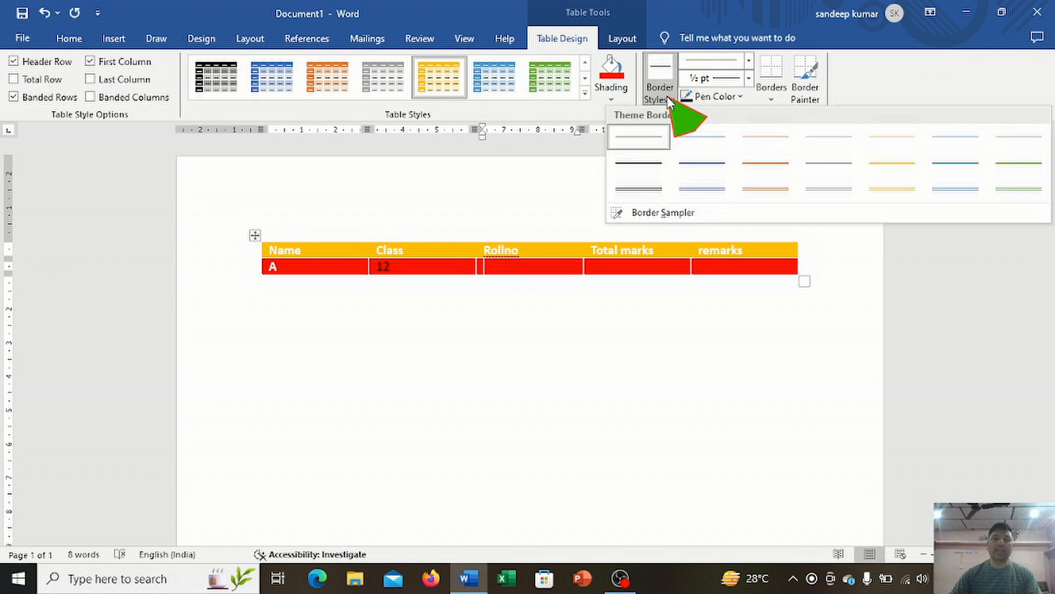
pyautogui.click(645, 188)
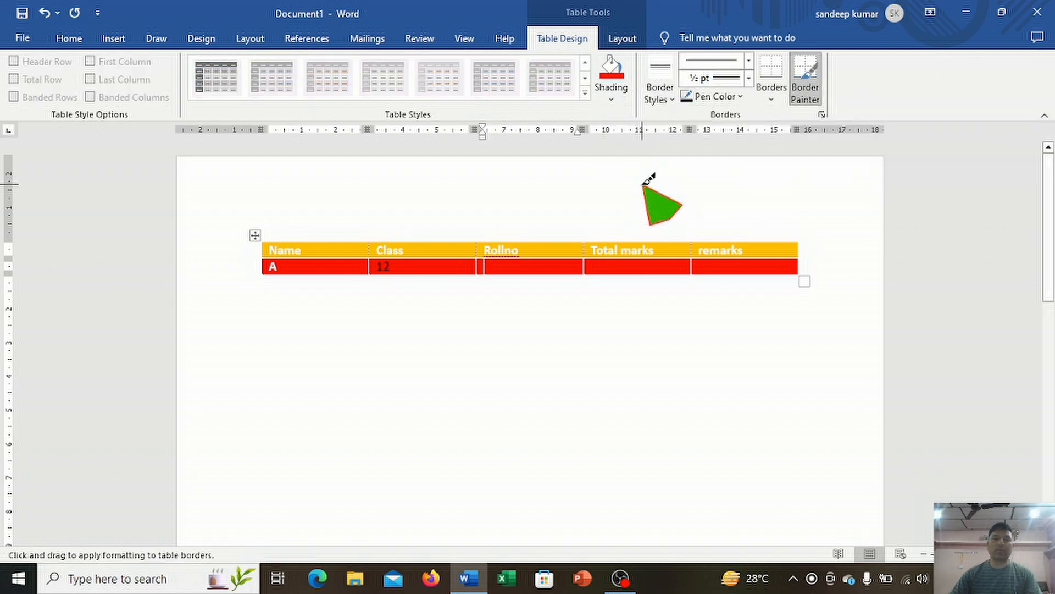
pyautogui.moveTo(265, 239)
pyautogui.mouseDown()
pyautogui.moveTo(296, 269)
pyautogui.moveTo(688, 266)
pyautogui.moveTo(763, 216)
pyautogui.moveTo(775, 223)
pyautogui.mouseUp()
pyautogui.click(484, 268)
pyautogui.moveTo(297, 318)
pyautogui.mouseDown()
pyautogui.moveTo(718, 330)
pyautogui.moveTo(756, 308)
pyautogui.mouseUp()
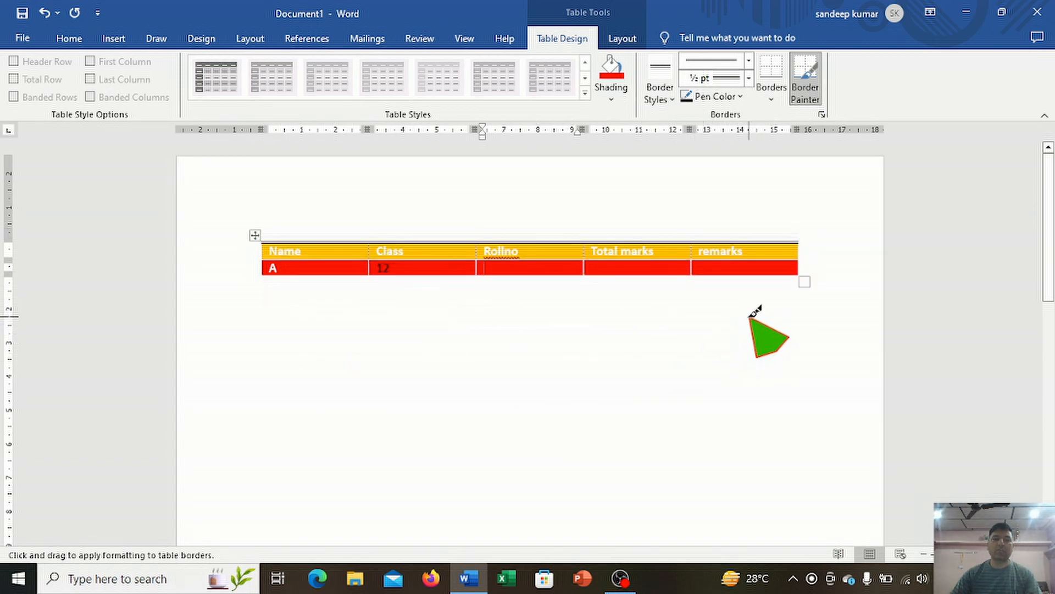
# Set the pen colour to red and paint the vertical borders on both sides of the Total marks heading cell
pyautogui.click(740, 98)
pyautogui.click(700, 292)
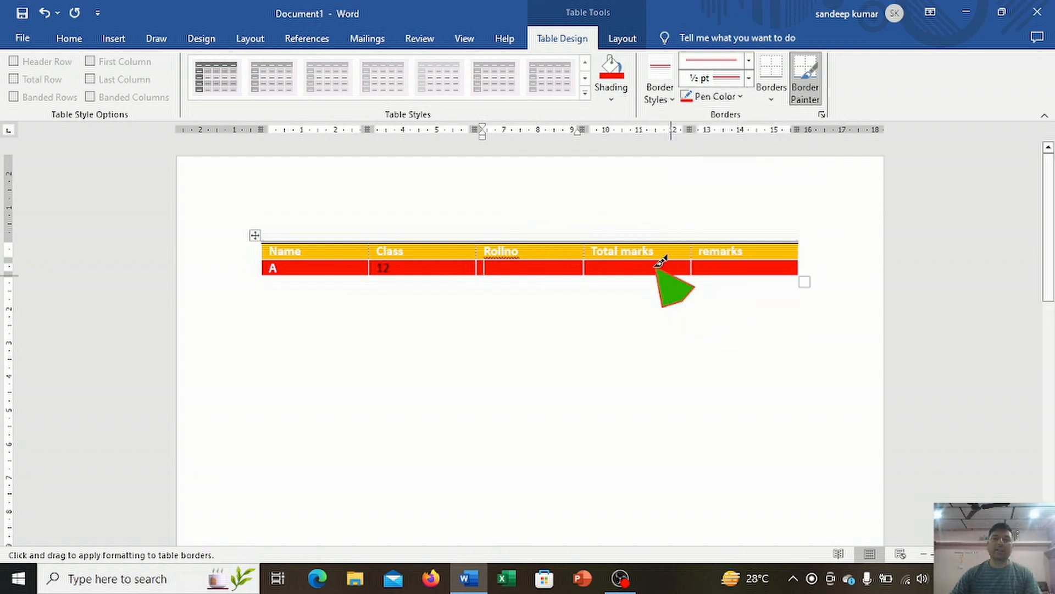
pyautogui.moveTo(586, 239); pyautogui.dragTo(584, 272)
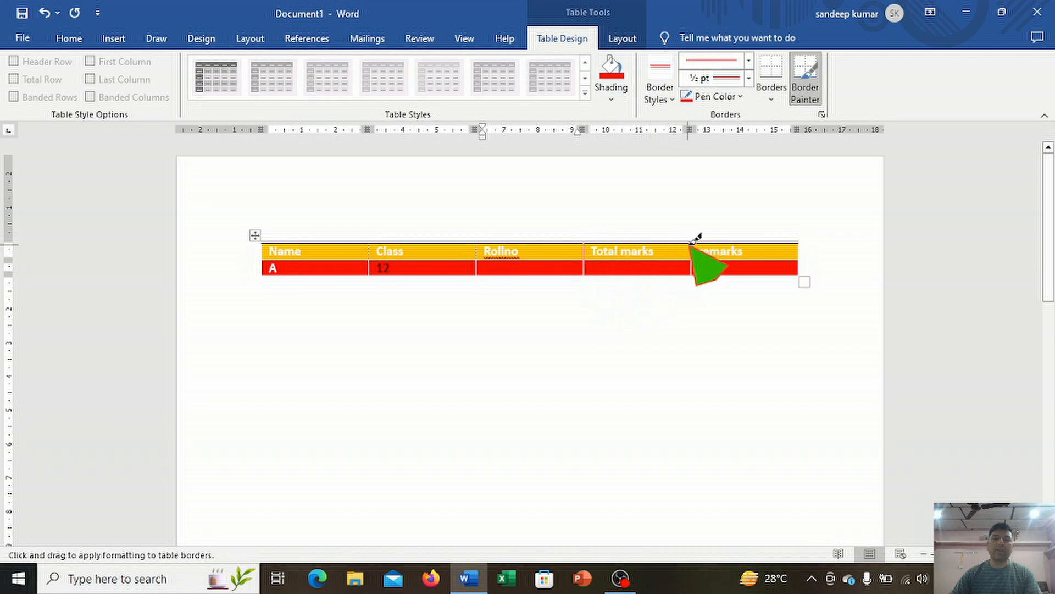
pyautogui.moveTo(694, 243); pyautogui.dragTo(695, 265)
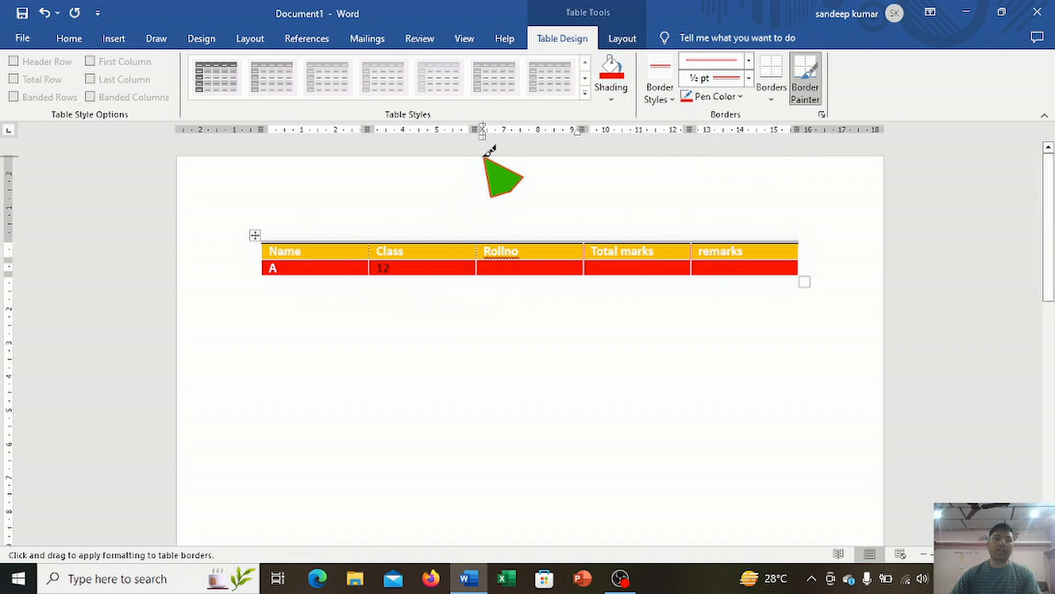
# Stop border painting and apply the second Plain Tables style, the light grey grid, to the table
pyautogui.click(586, 93)
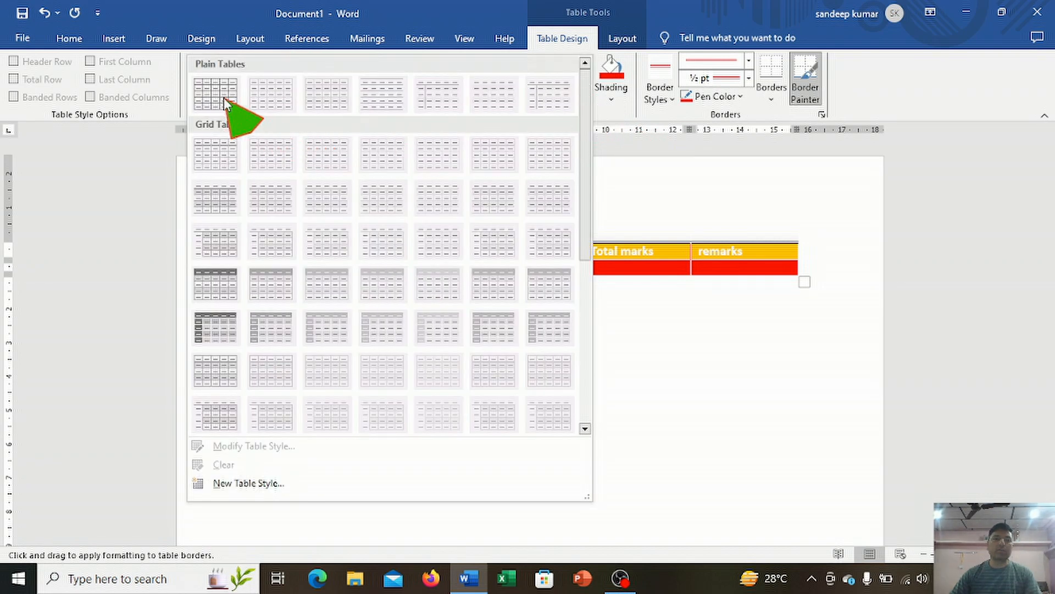
pyautogui.click(633, 302)
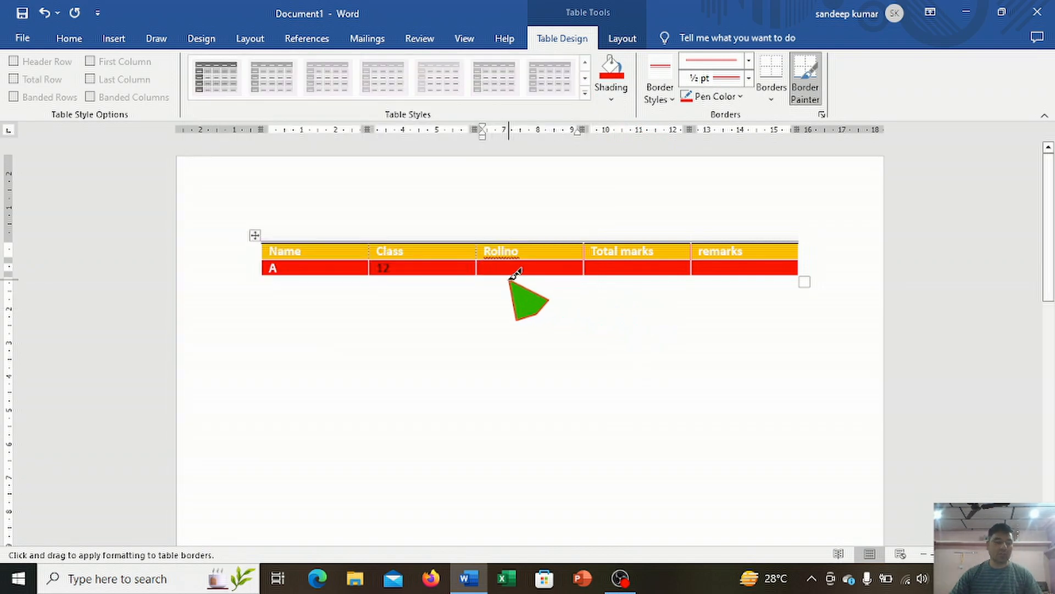
pyautogui.hotkey('ctrl', 'a')
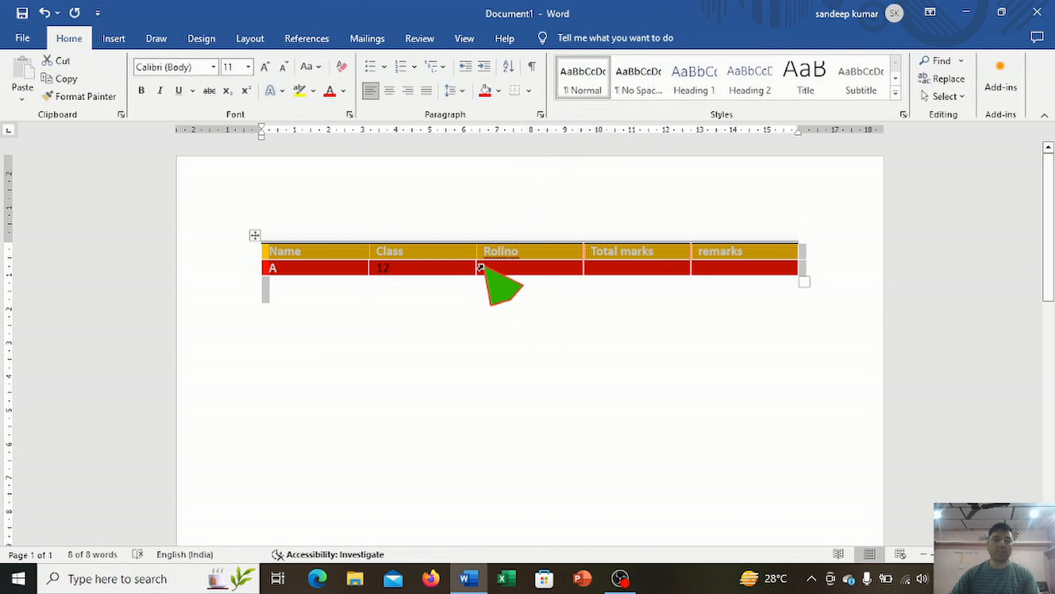
pyautogui.click(472, 251)
pyautogui.click(336, 253)
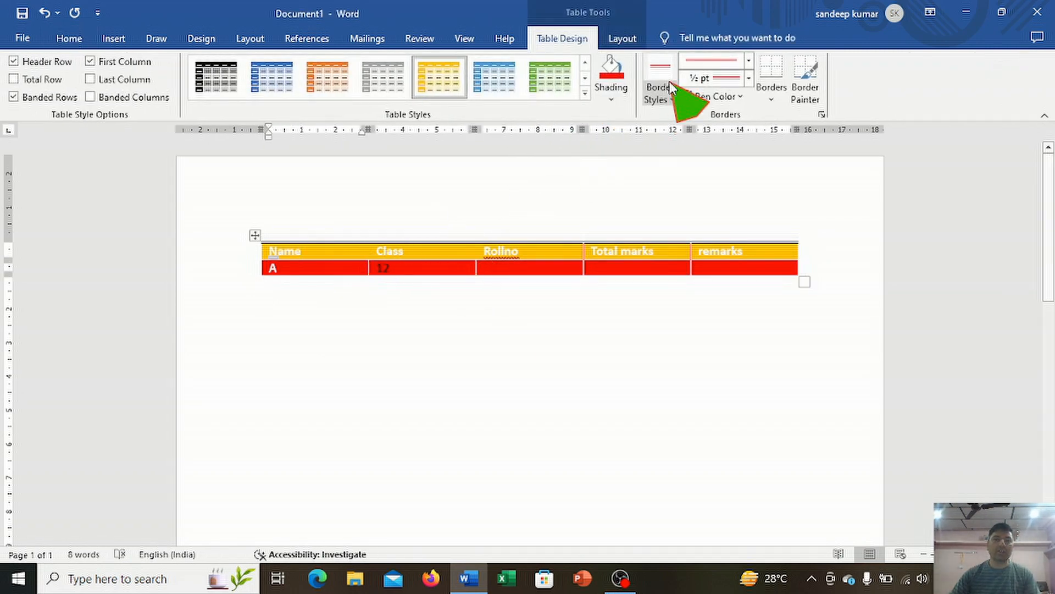
pyautogui.click(585, 93)
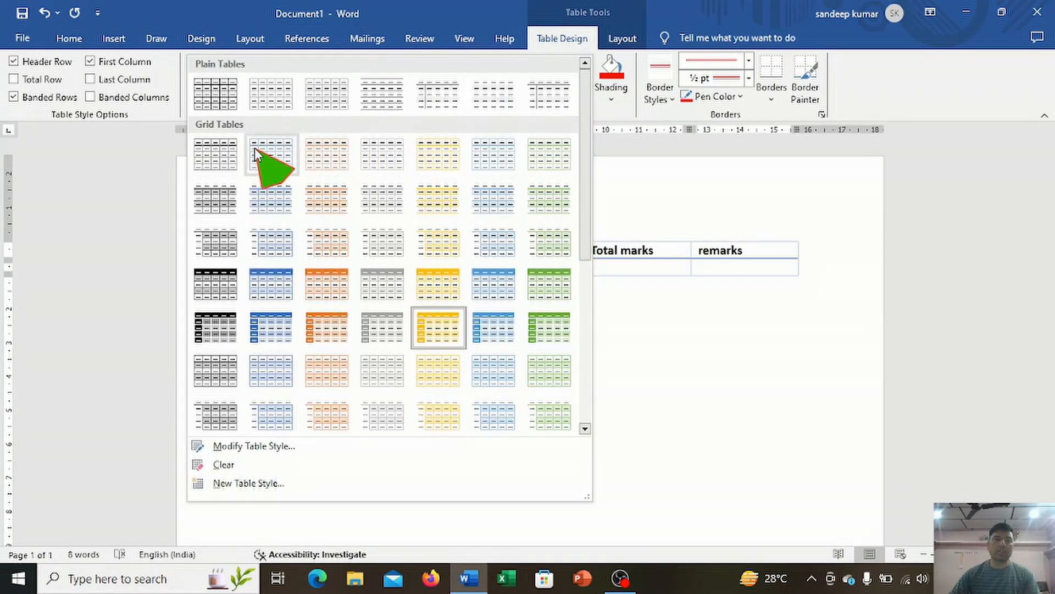
pyautogui.click(260, 103)
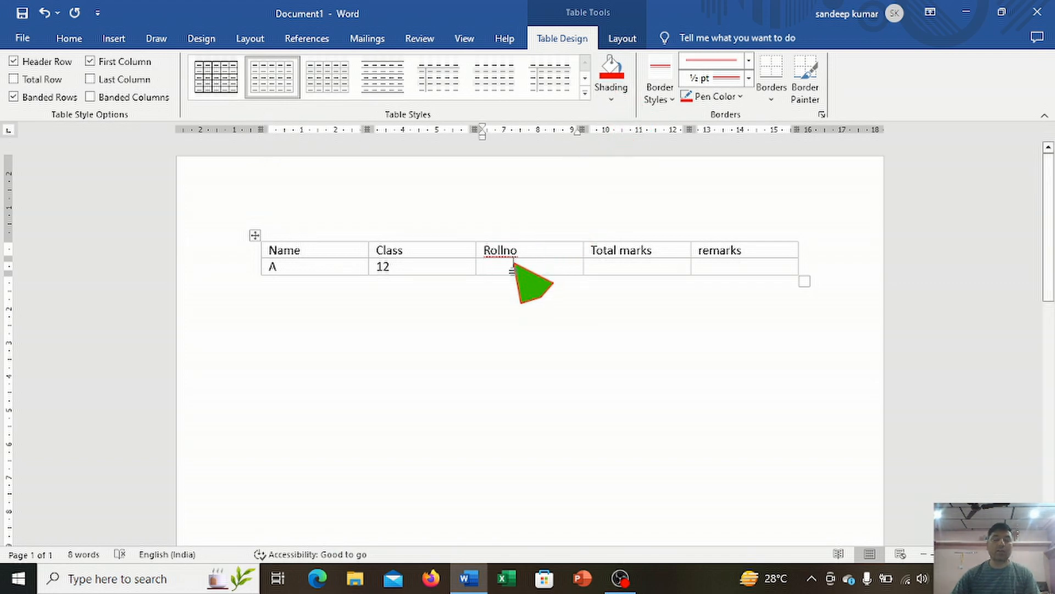
# Insert a blank row above the heading row and another blank row directly below it
pyautogui.click(620, 39)
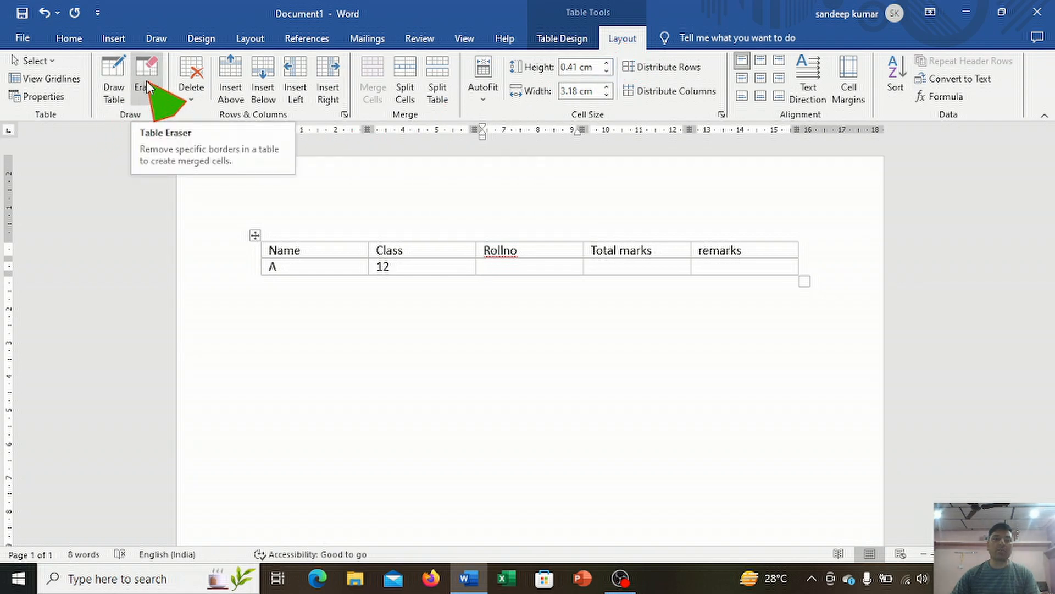
pyautogui.click(556, 250)
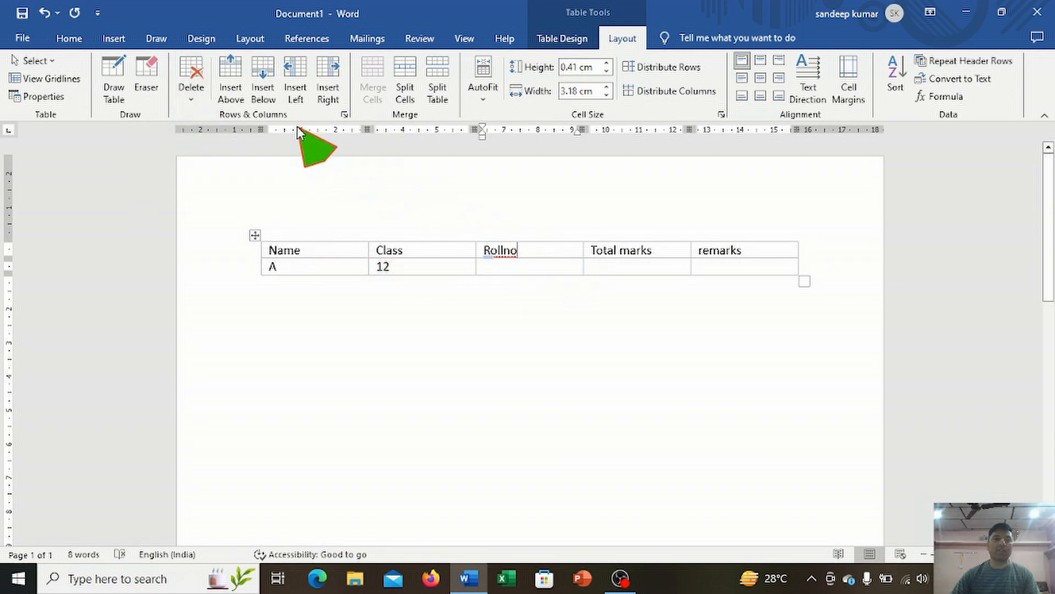
pyautogui.click(198, 94)
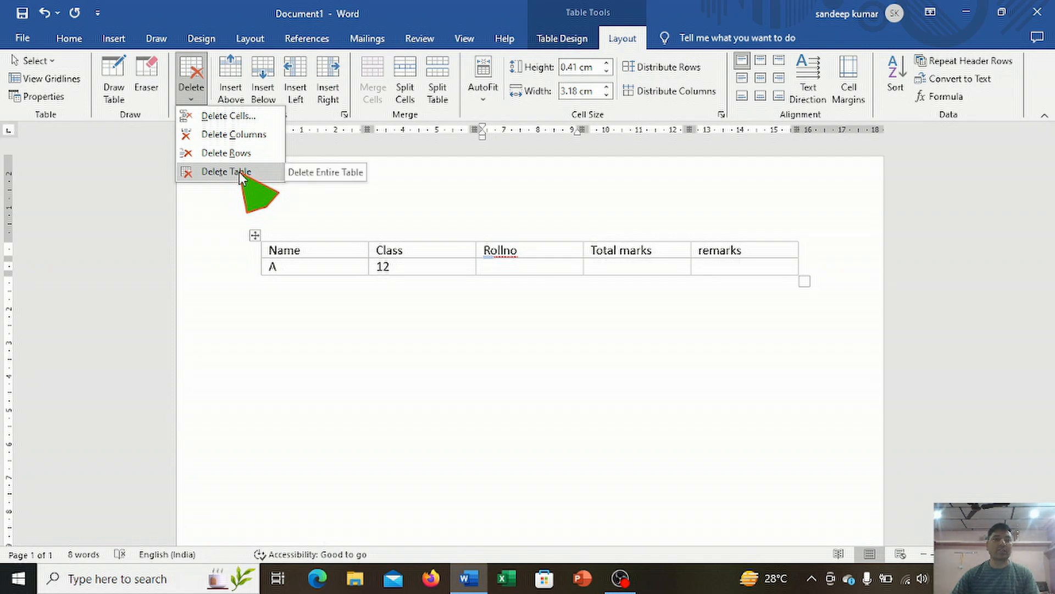
pyautogui.click(755, 250)
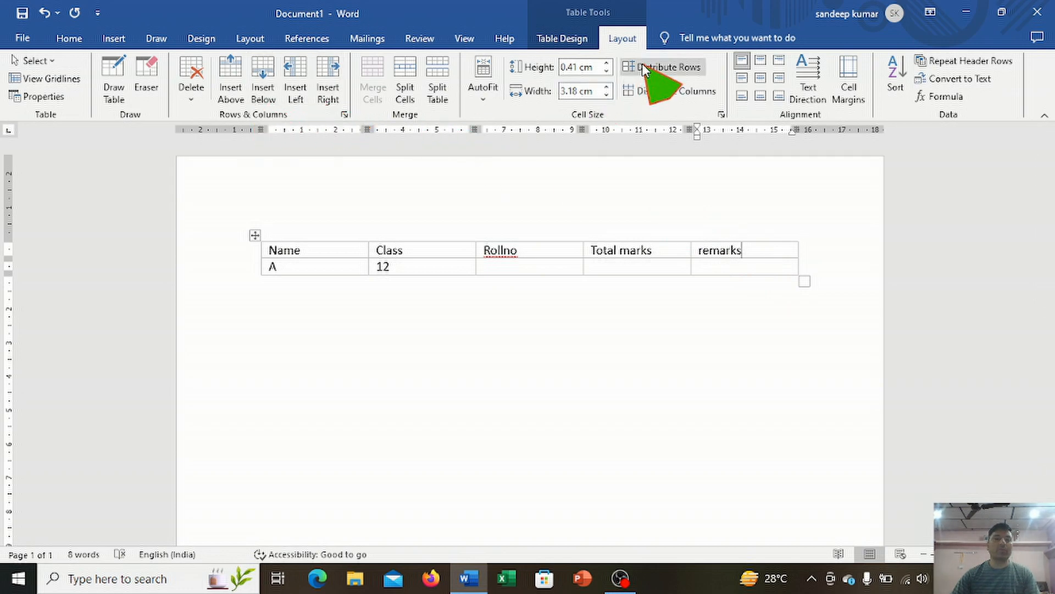
pyautogui.click(238, 98)
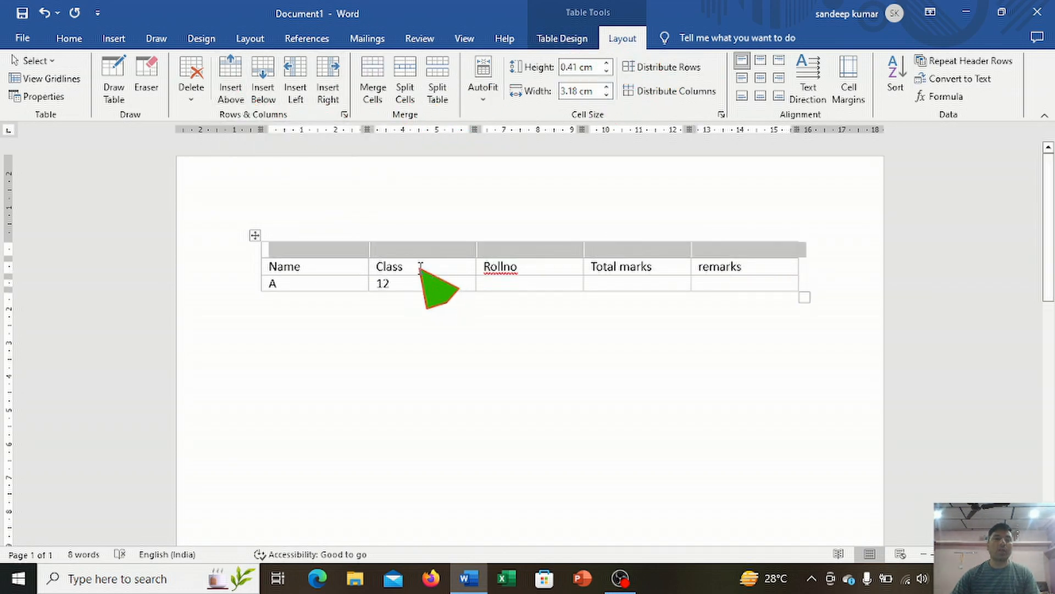
pyautogui.click(318, 268)
pyautogui.click(265, 92)
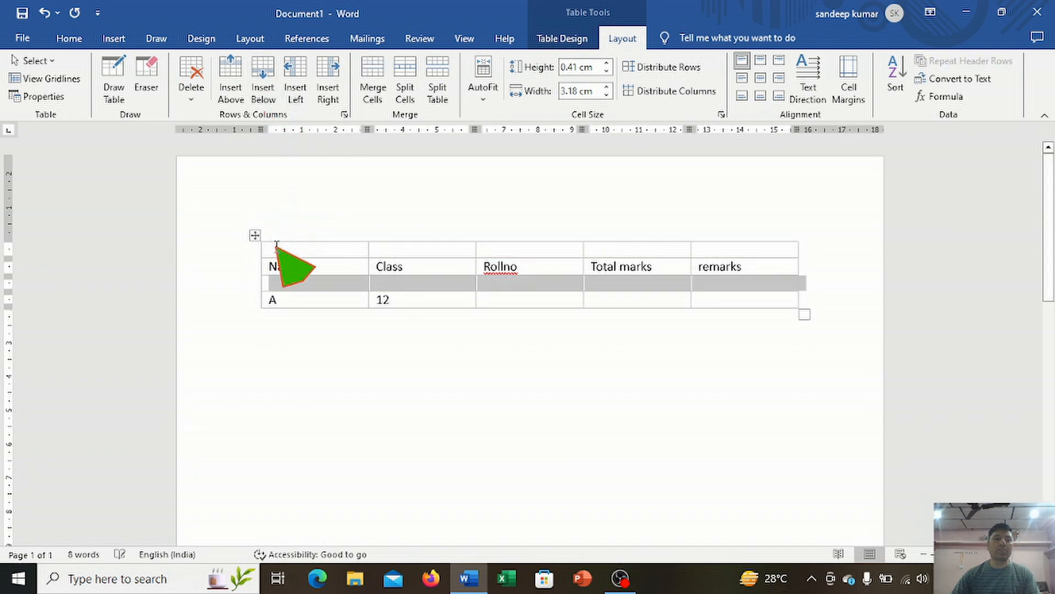
pyautogui.click(292, 288)
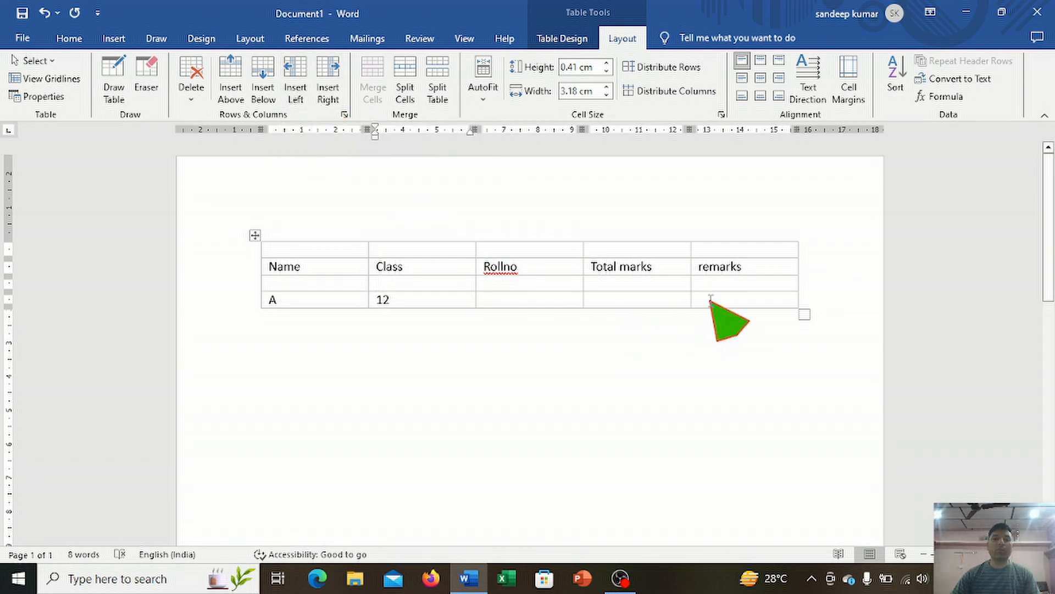
# Replace the remarks heading with rupee and split the empty cell below it into two columns and one row
pyautogui.moveTo(747, 268); pyautogui.dragTo(699, 266)
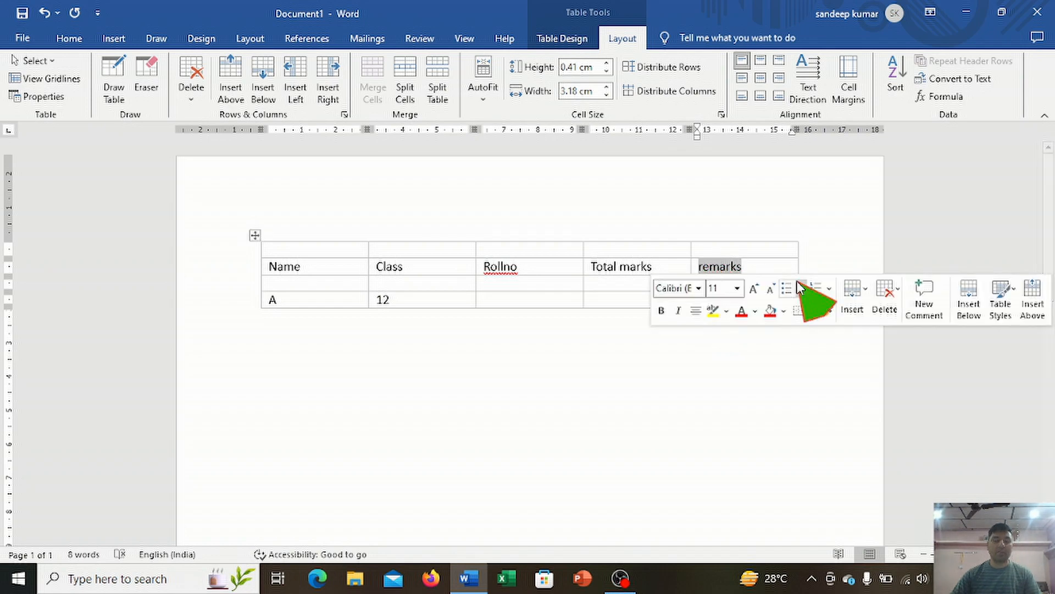
pyautogui.write('rupee')
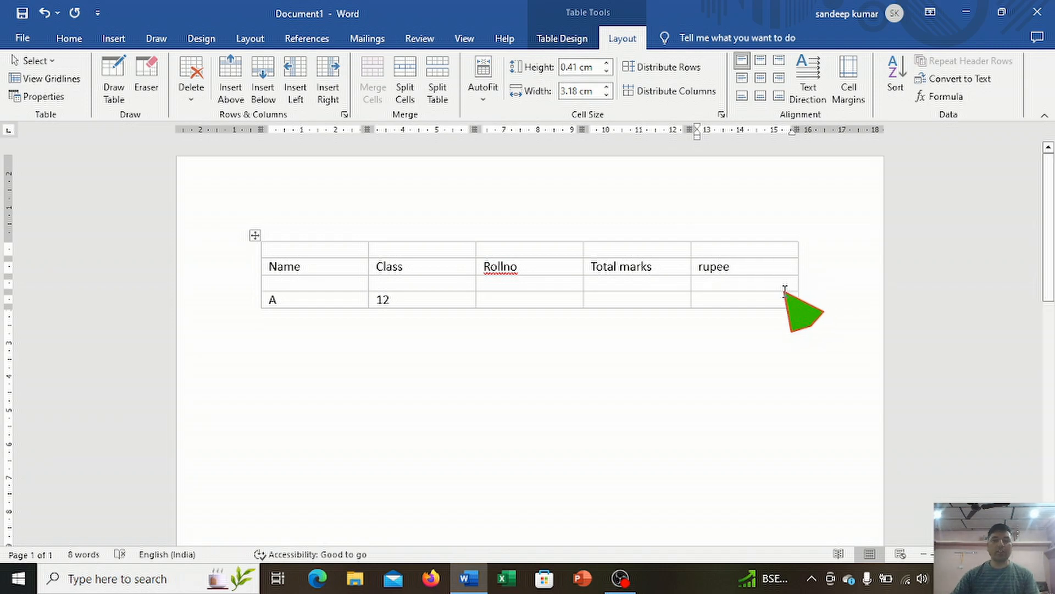
pyautogui.click(743, 285)
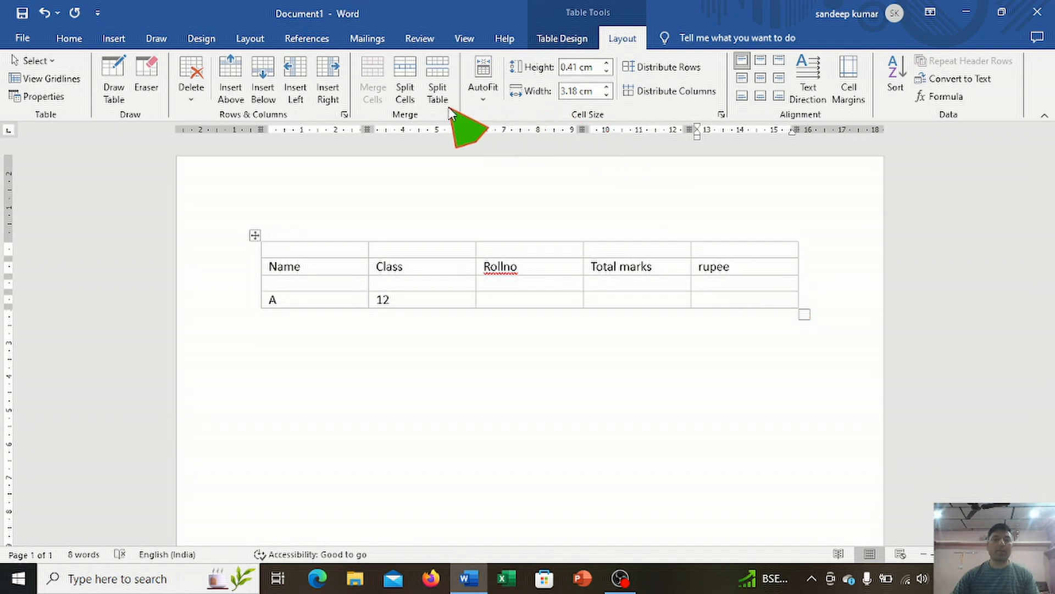
pyautogui.click(400, 89)
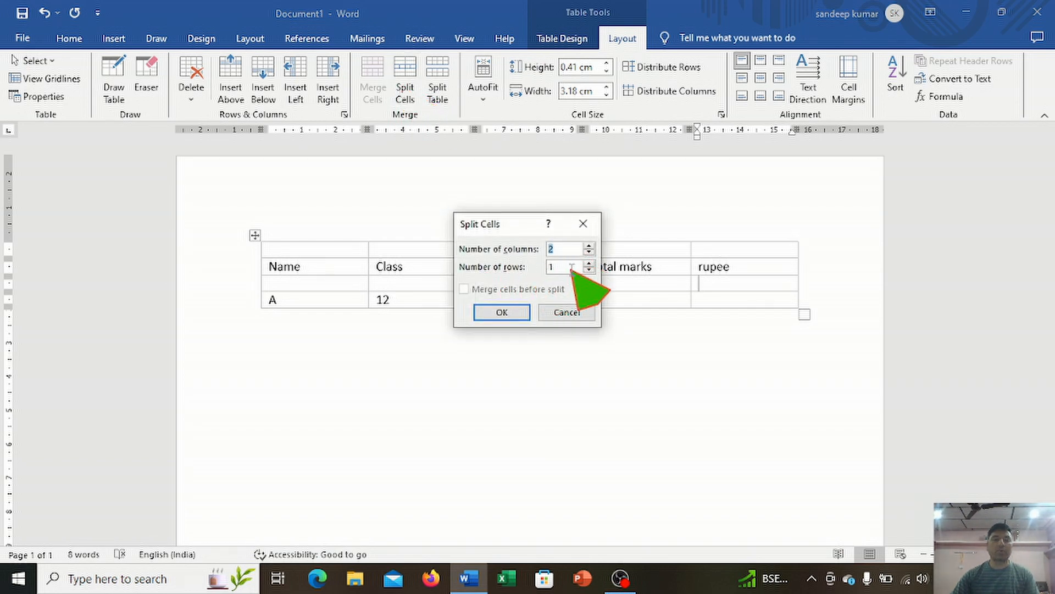
pyautogui.click(512, 316)
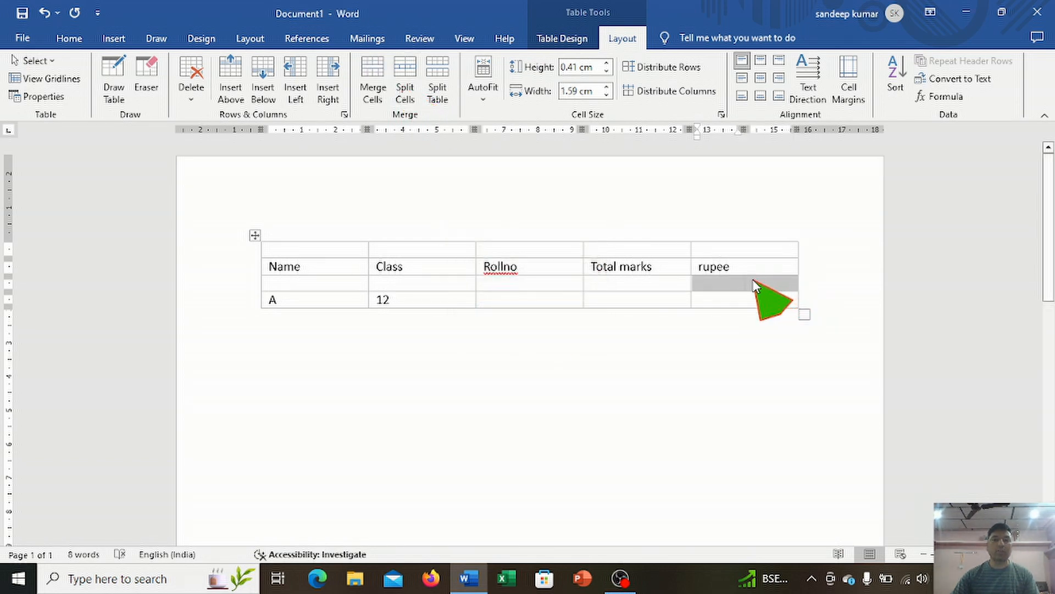
# Enter Rs and qty in the two split cells below the rupee heading
pyautogui.click(733, 285)
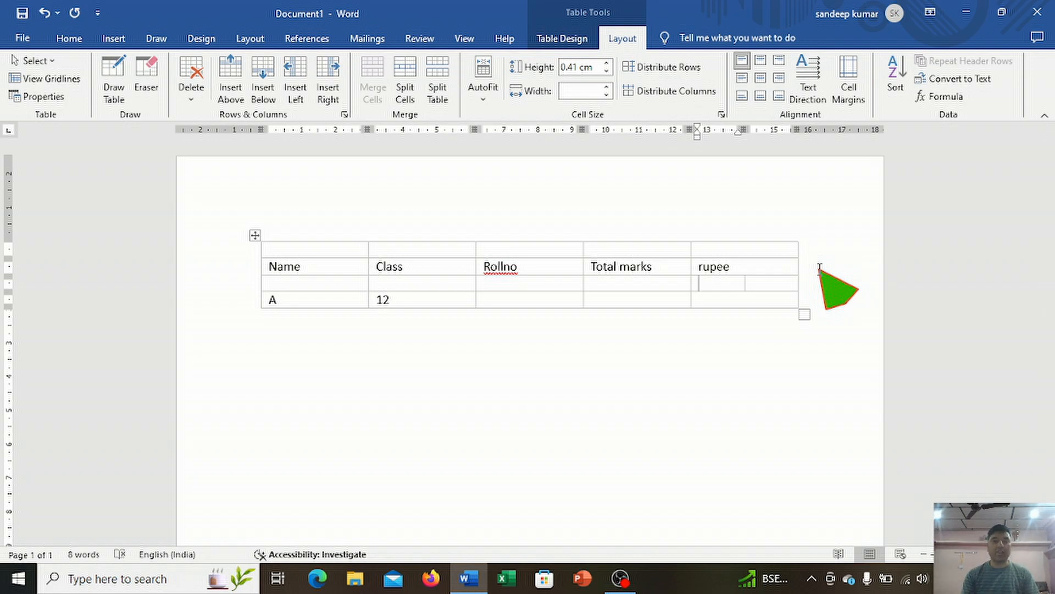
pyautogui.press('Tab')
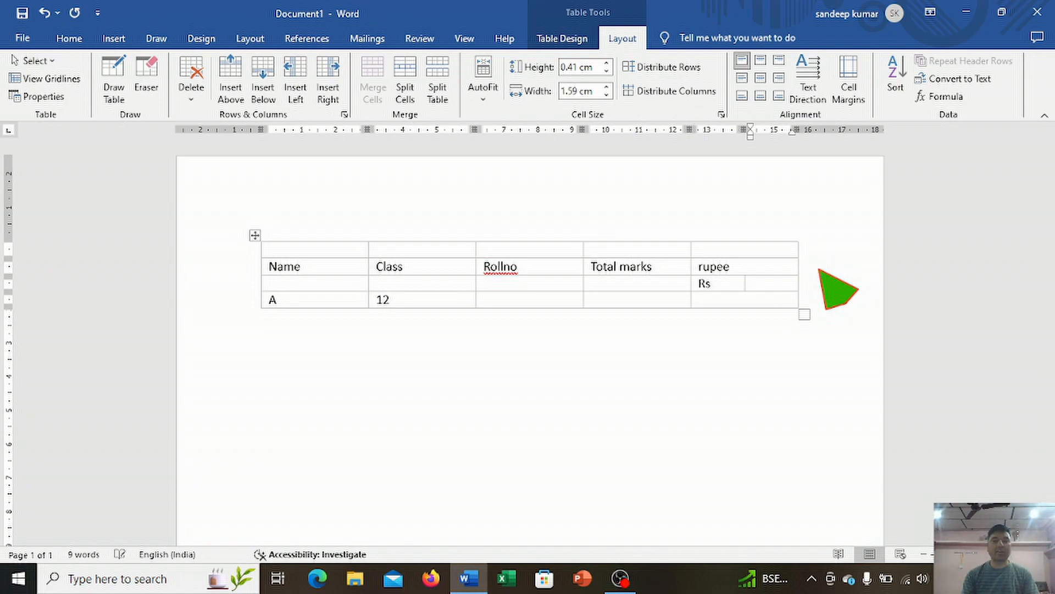
pyautogui.write('ruppe')
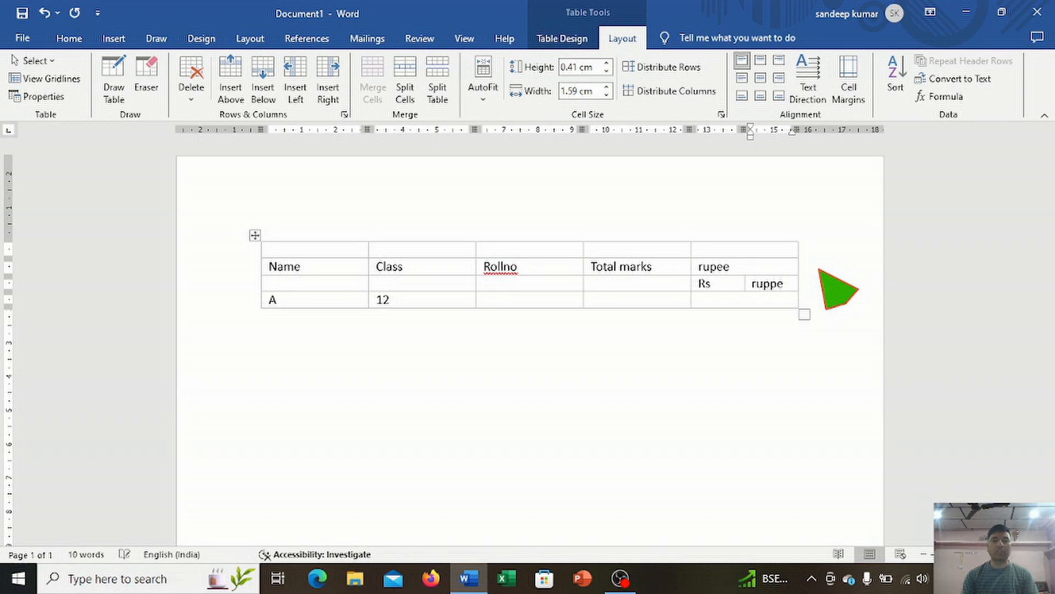
pyautogui.press('BackSpace')
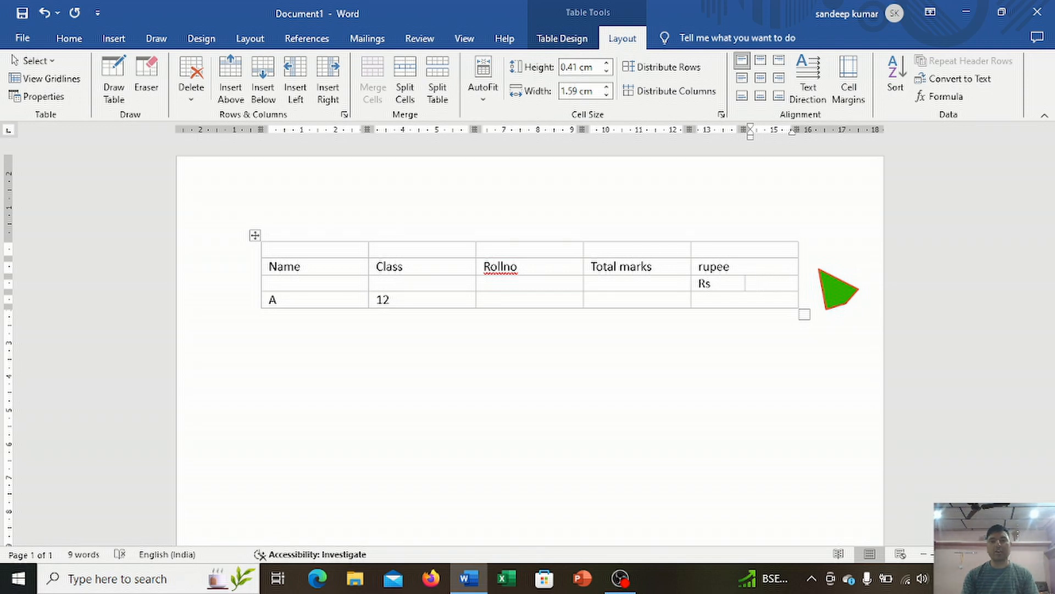
pyautogui.write('qu')
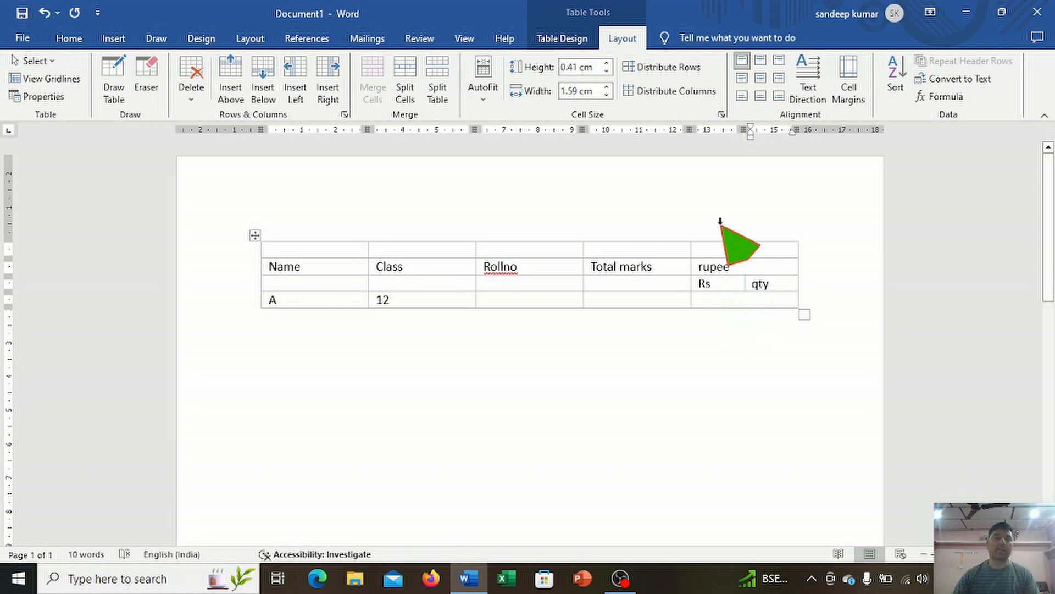
pyautogui.click(667, 301)
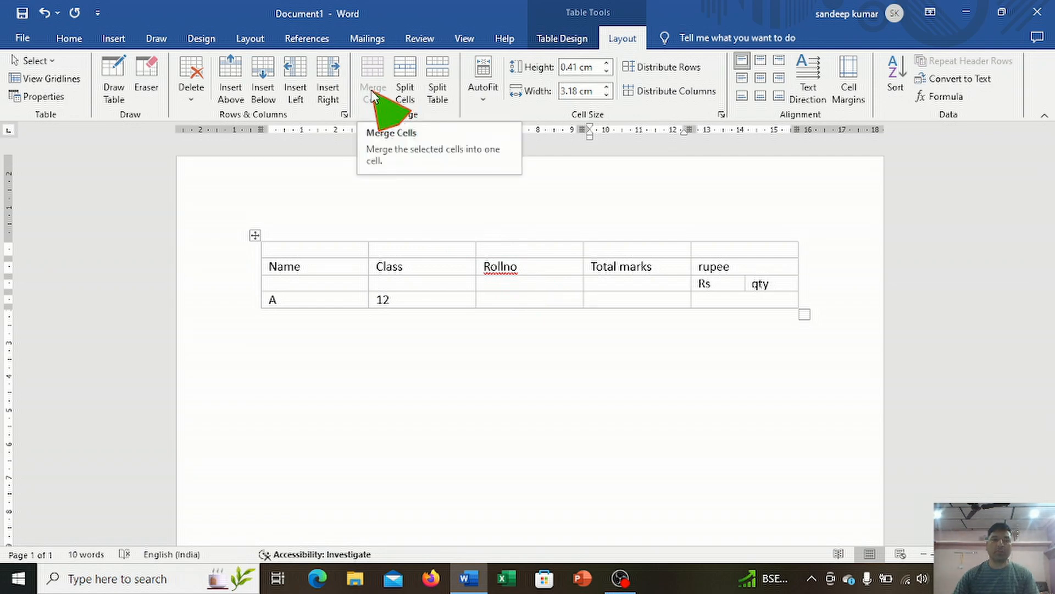
# Merge the blank top row into one cell and enter the title Result card of 12th class
pyautogui.moveTo(363, 250); pyautogui.dragTo(711, 252)
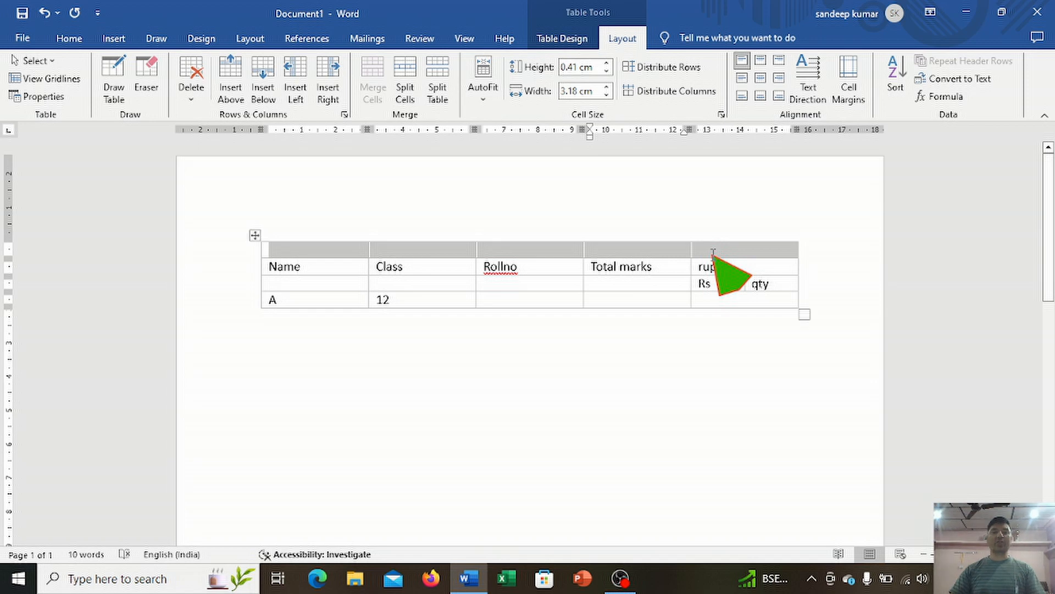
pyautogui.moveTo(369, 254); pyautogui.dragTo(713, 254)
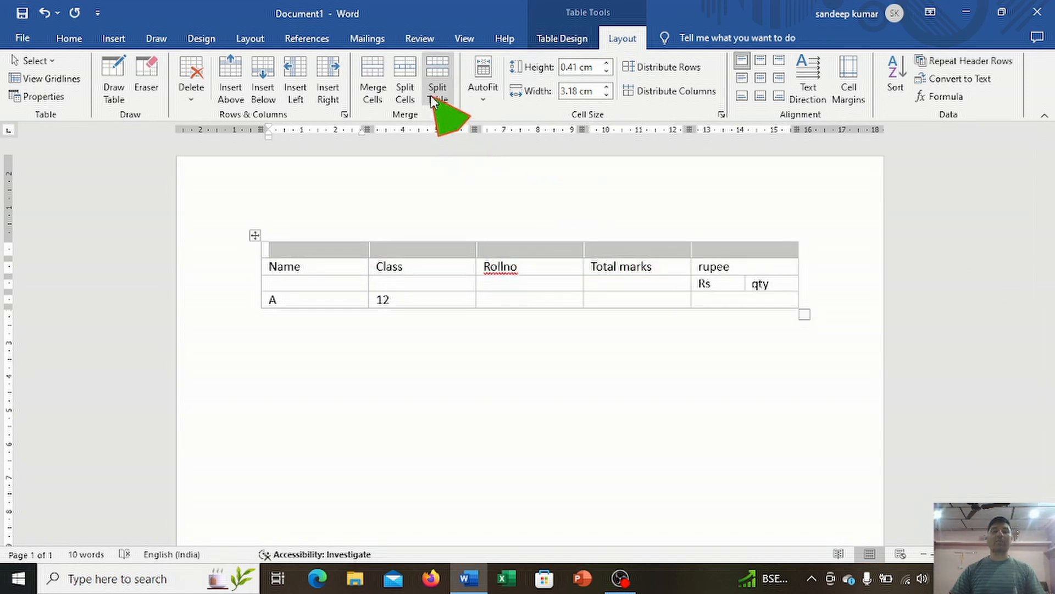
pyautogui.click(372, 88)
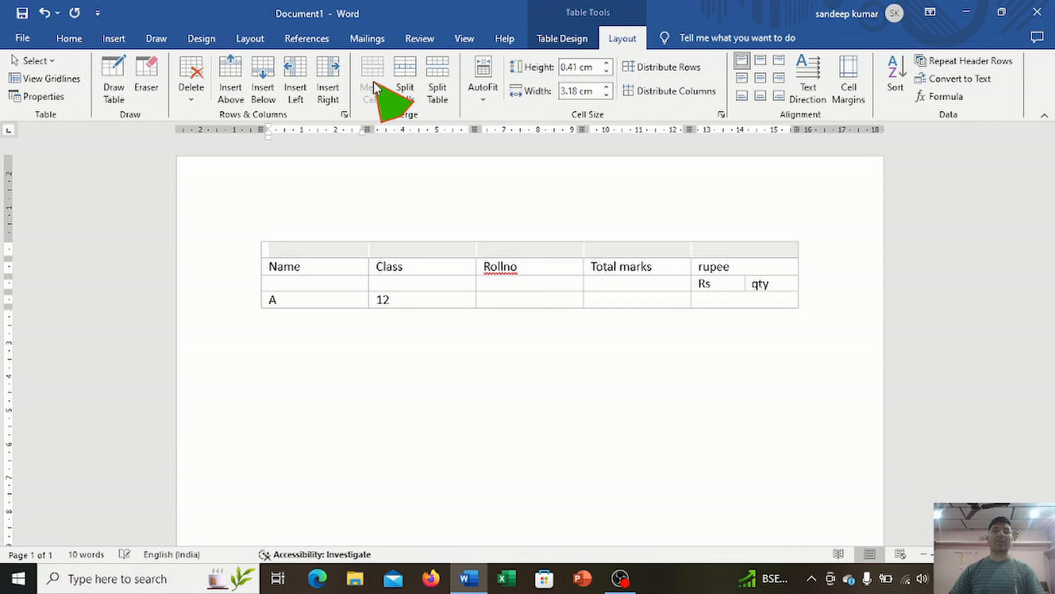
pyautogui.click(424, 251)
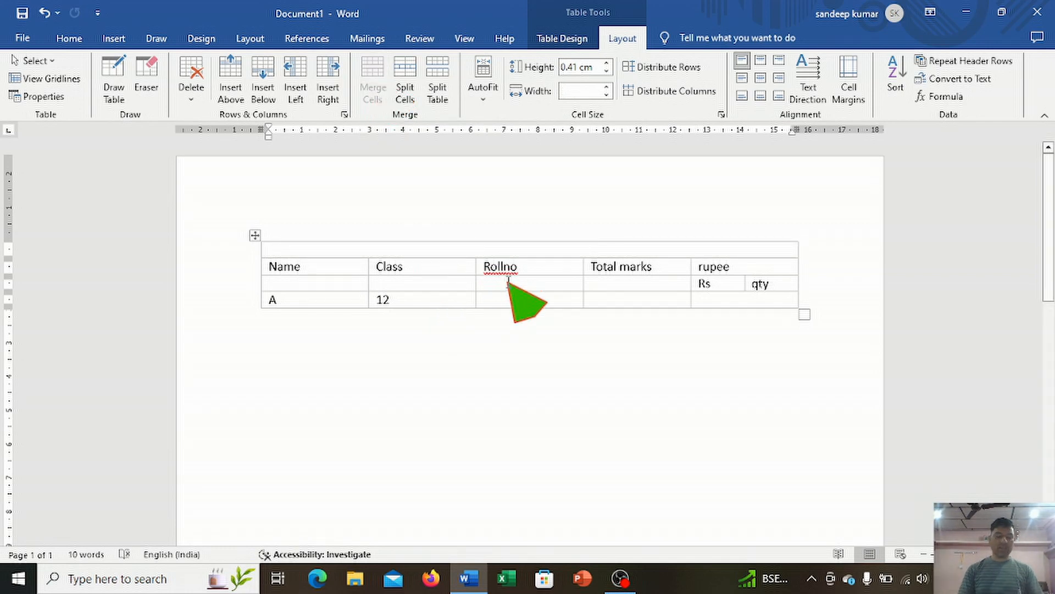
pyautogui.write('res')
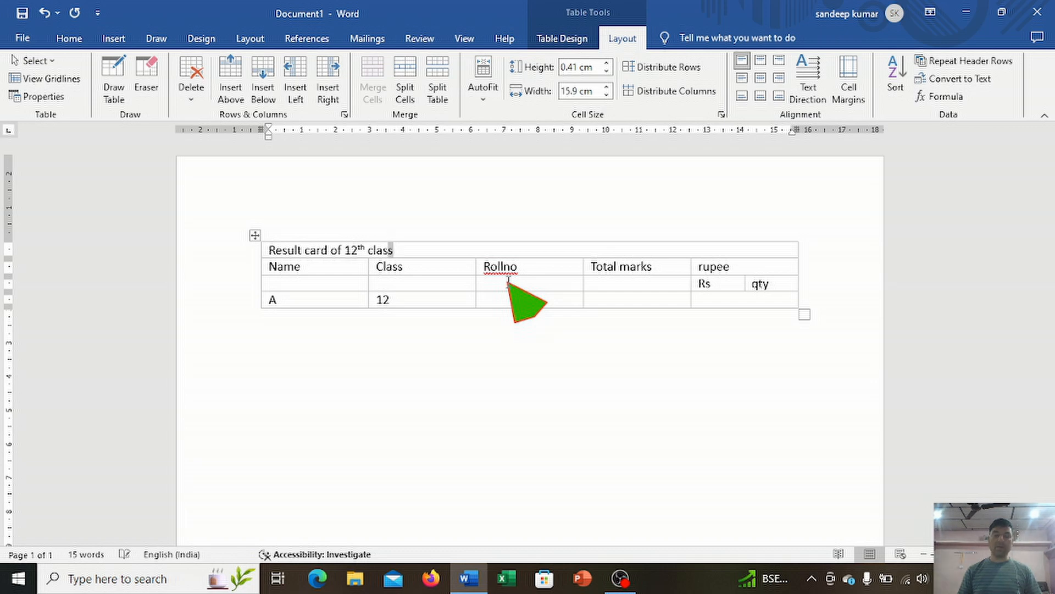
# Select the title text and try centre and centre-right cell alignment, ending with bottom-centre alignment
pyautogui.hotkey('ctrl', 'shift', 'Left')
pyautogui.hotkey('ctrl', 'shift', 'Left')
pyautogui.hotkey('ctrl', 'shift', 'Left')
pyautogui.hotkey('ctrl', 'shift', 'Left')
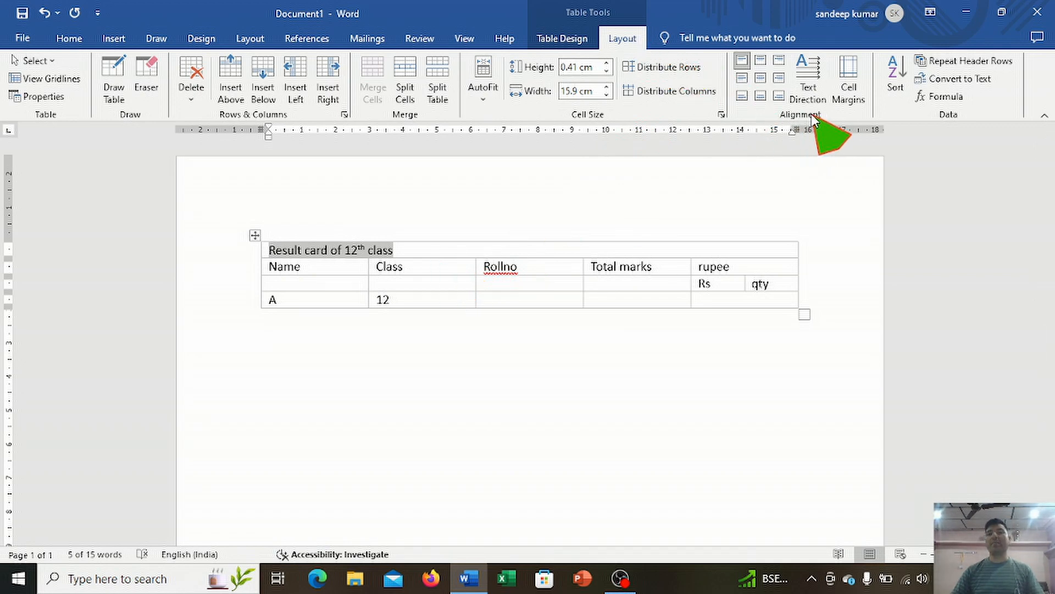
pyautogui.click(762, 78)
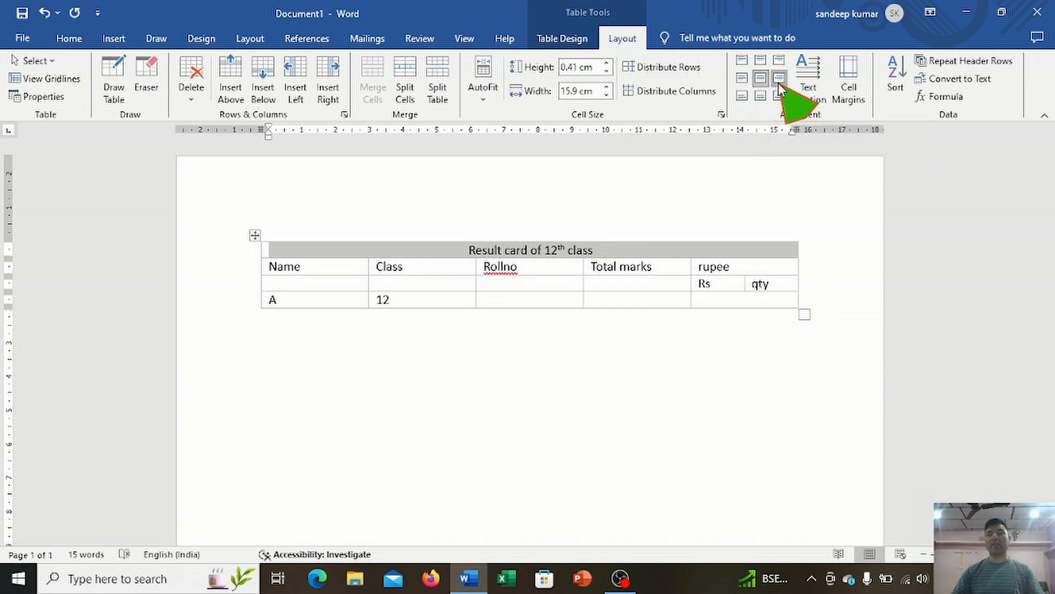
pyautogui.click(779, 80)
pyautogui.click(760, 97)
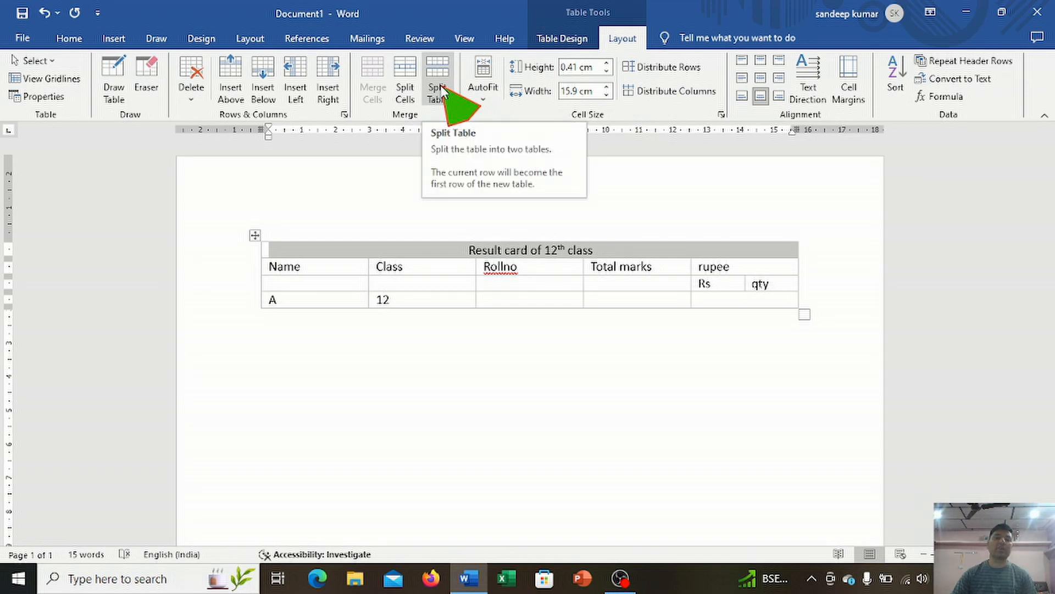
# Split the table at the Name and Class heading row and autofit the lower table to its contents
pyautogui.click(748, 266)
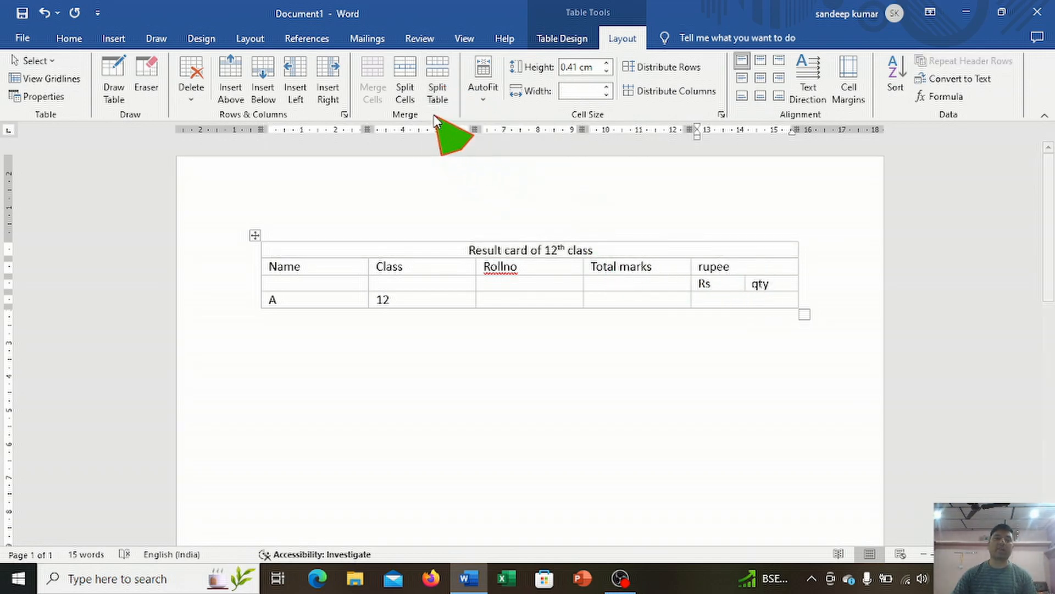
pyautogui.click(437, 83)
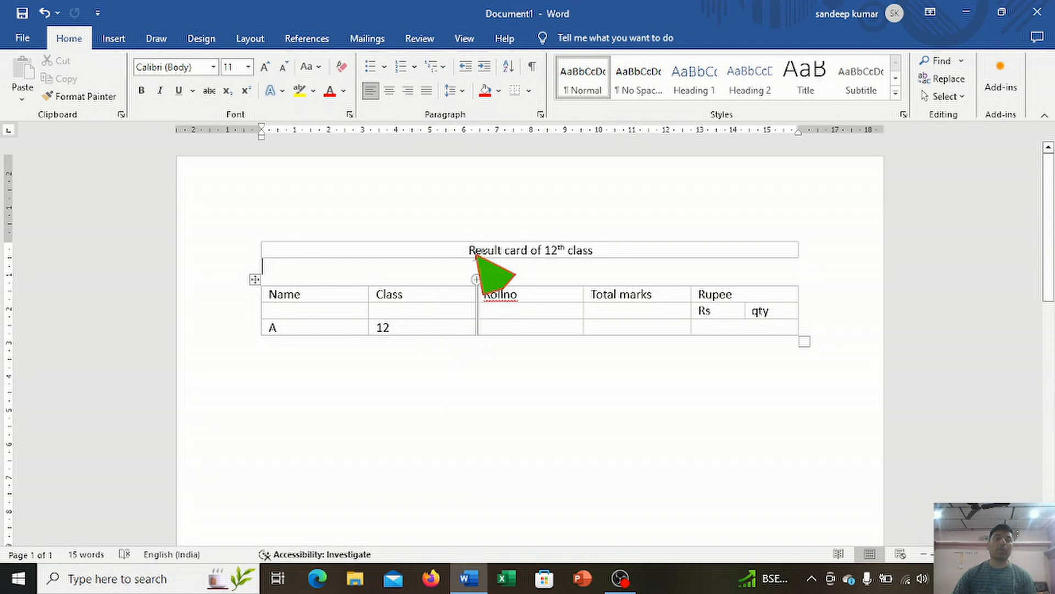
pyautogui.click(462, 297)
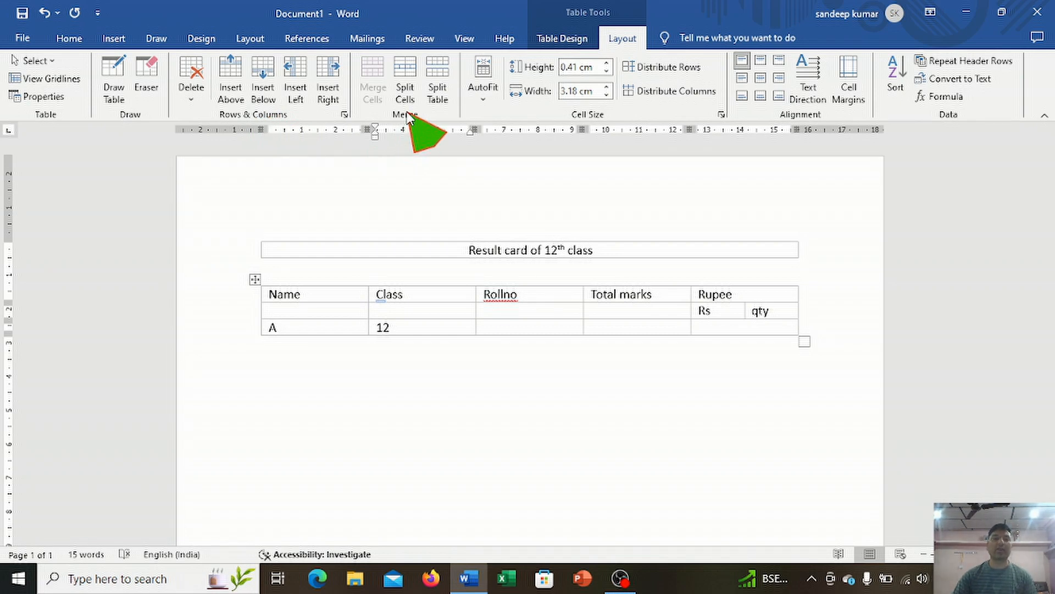
pyautogui.click(477, 99)
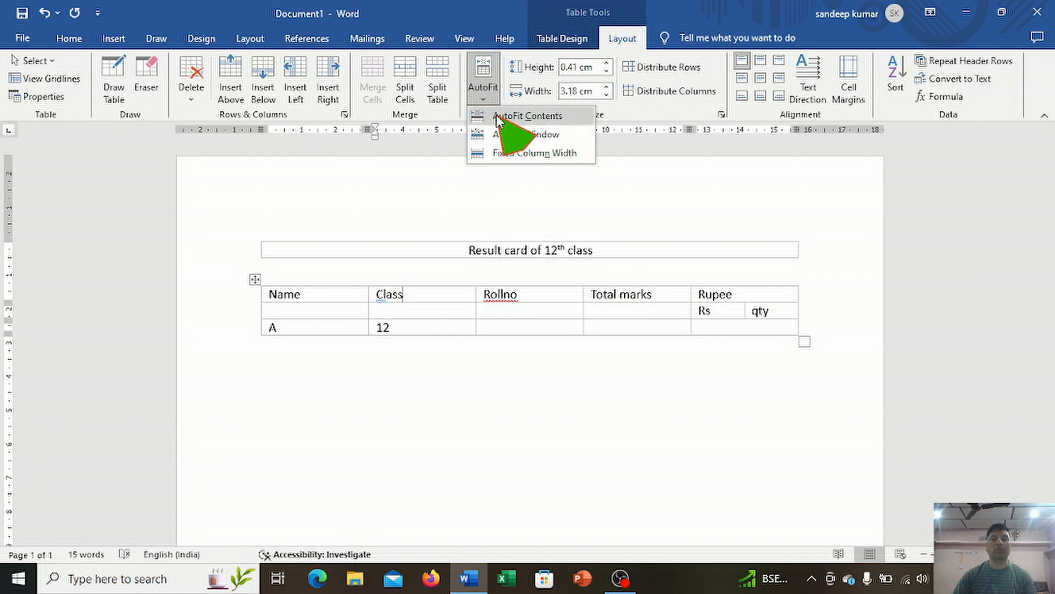
pyautogui.click(496, 116)
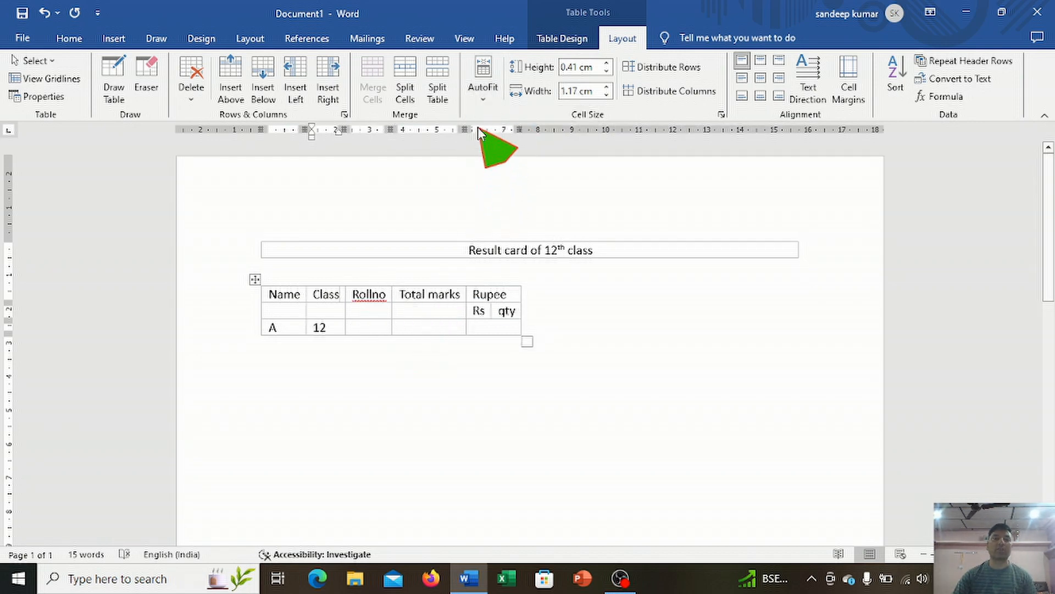
# Set the empty cell below Total marks to 1 cm high and 2.8 cm wide
pyautogui.click(480, 100)
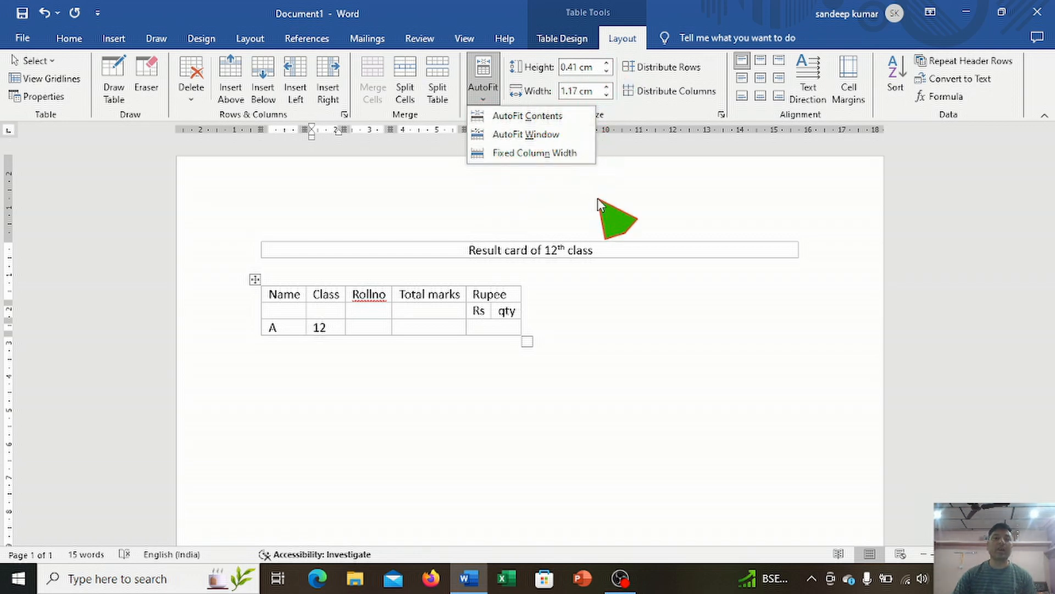
pyautogui.click(454, 311)
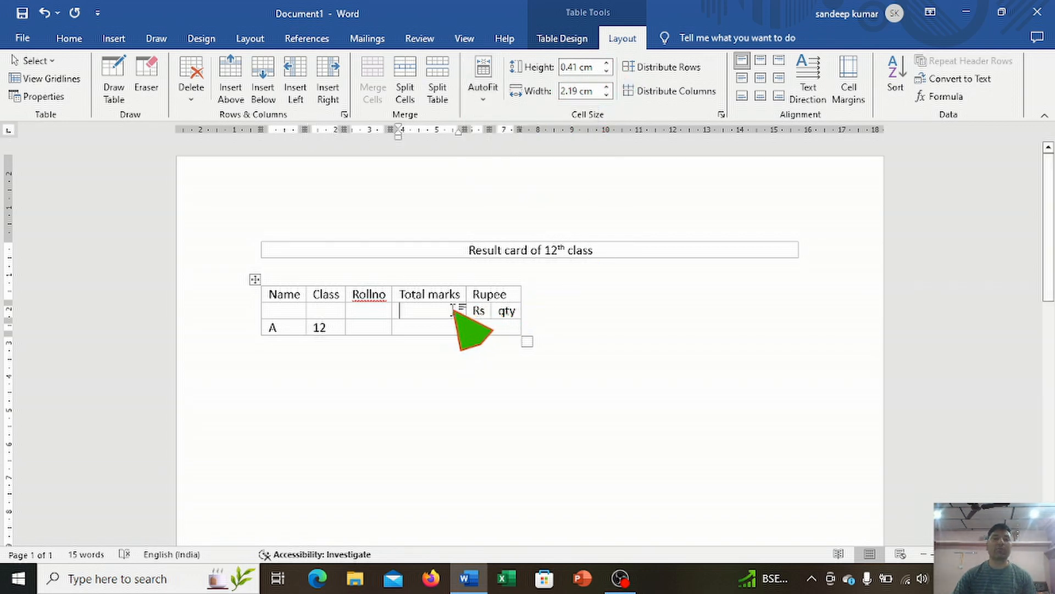
pyautogui.click(607, 63)
pyautogui.click(607, 63)
pyautogui.click(607, 64)
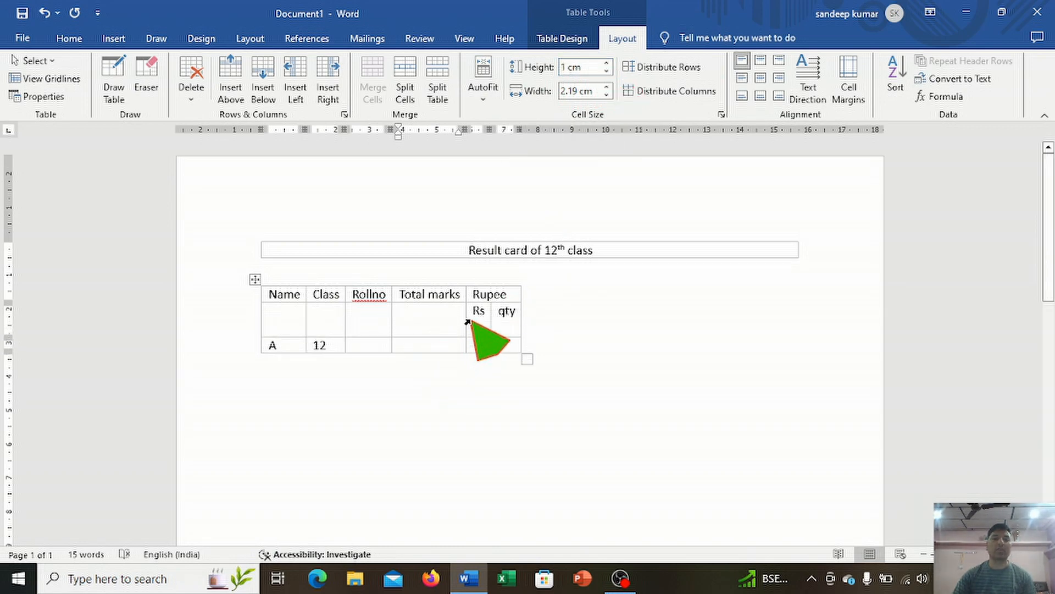
pyautogui.click(607, 88)
pyautogui.click(607, 88)
pyautogui.click(606, 88)
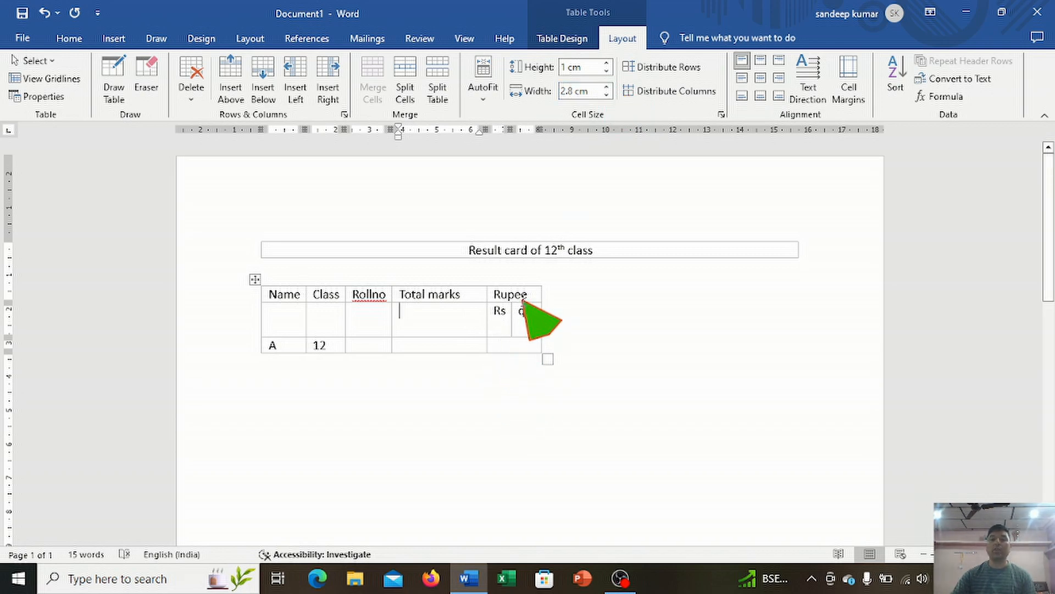
# Autofit the lower table to the window so it spans the page's text width
pyautogui.click(486, 96)
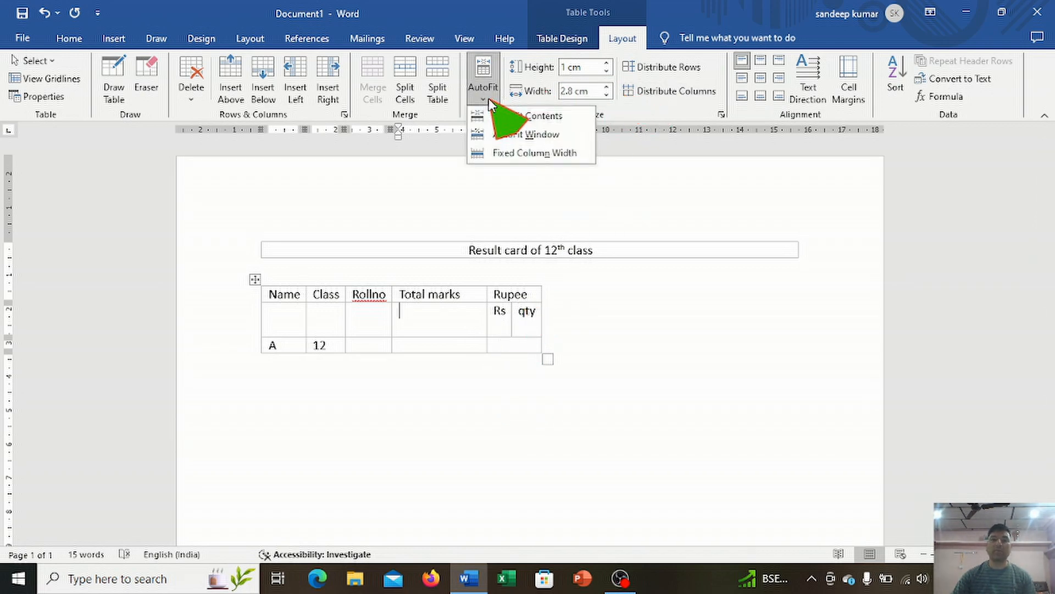
pyautogui.click(503, 135)
pyautogui.click(613, 309)
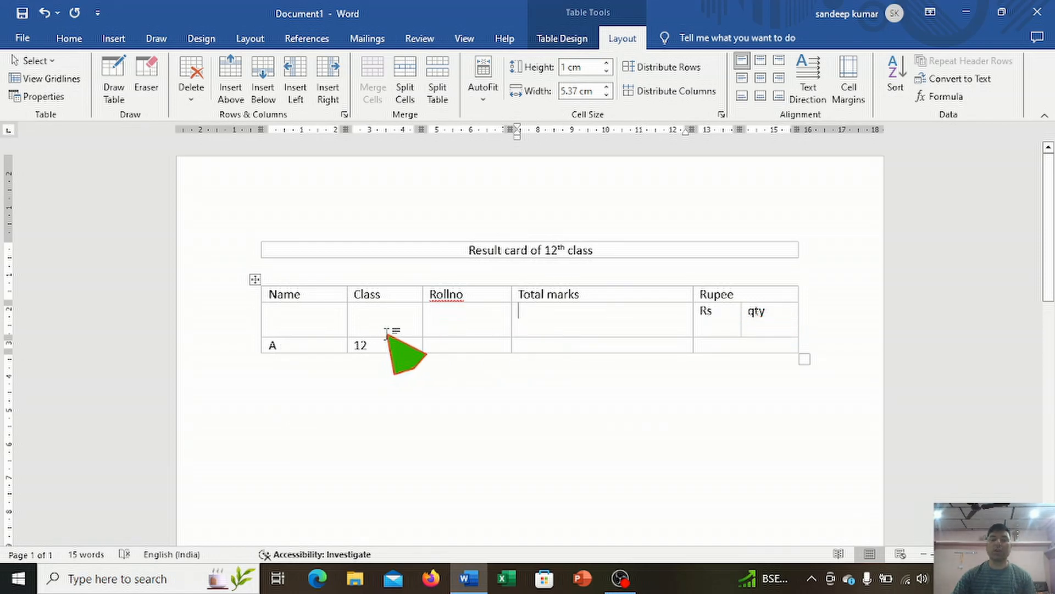
pyautogui.moveTo(254, 306)
pyautogui.moveTo(702, 283)
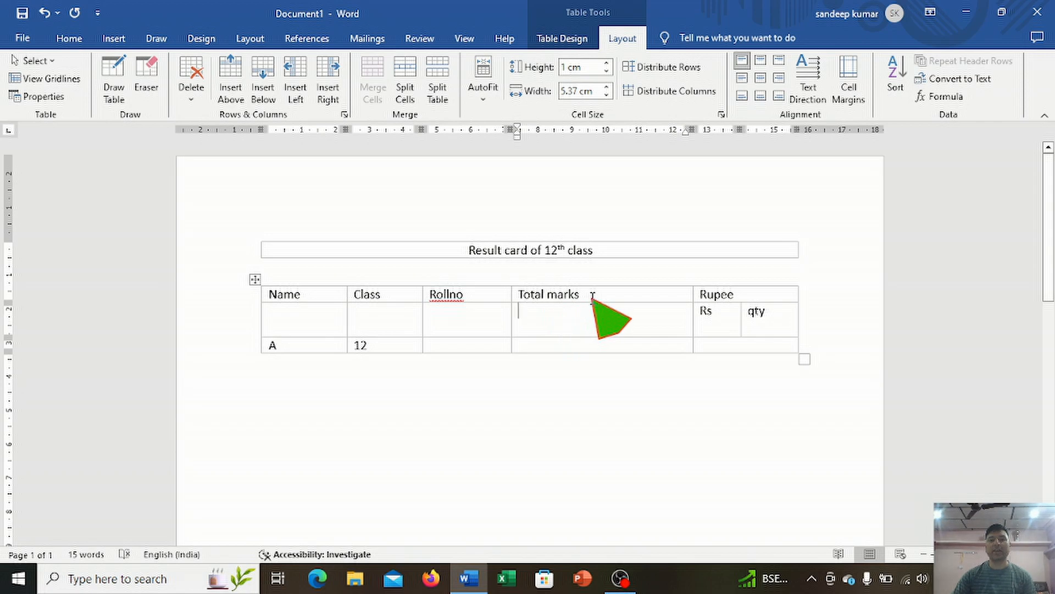
# Cycle the Total marks heading through the text directions, ending with the text rotated 90 degrees clockwise
pyautogui.click(592, 296)
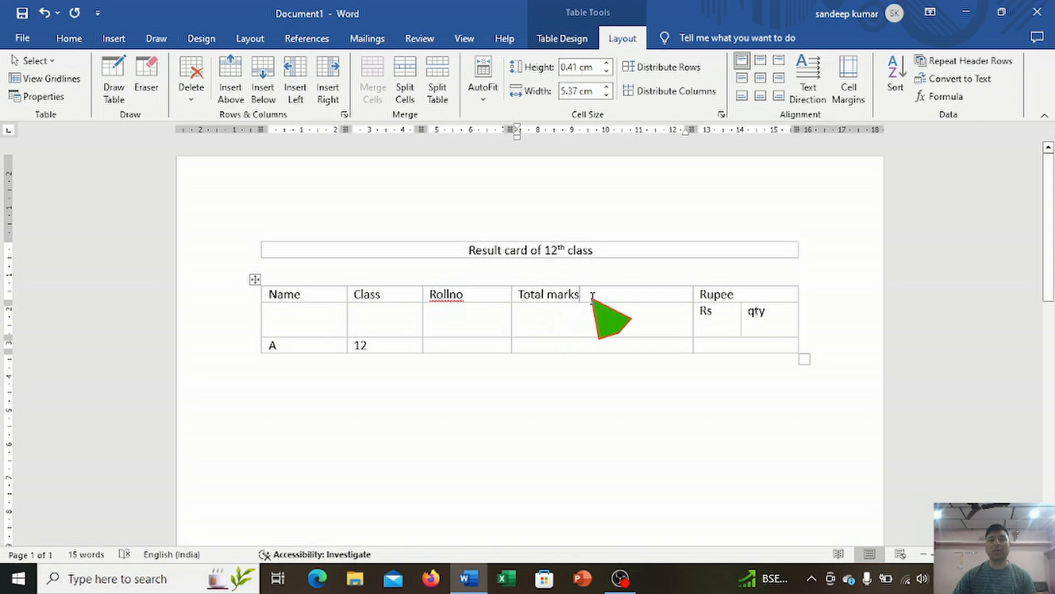
pyautogui.click(809, 88)
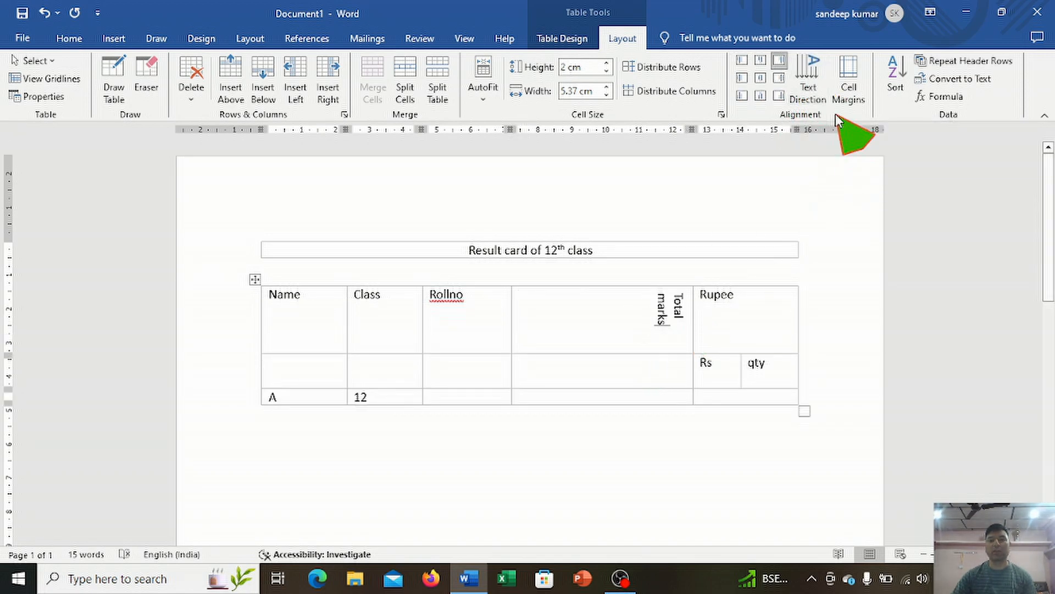
pyautogui.click(812, 85)
pyautogui.click(812, 87)
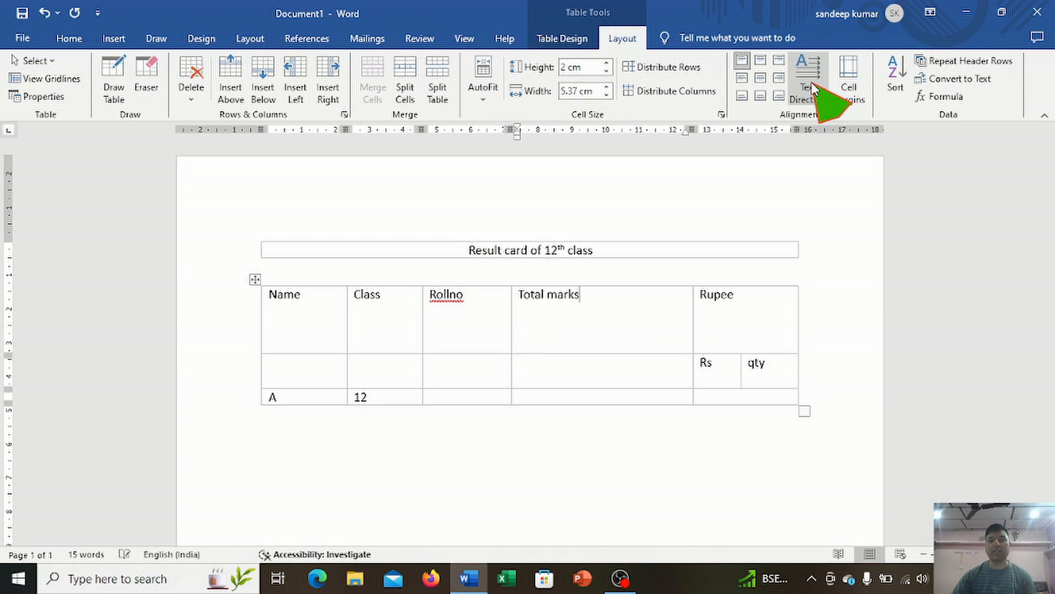
pyautogui.click(797, 75)
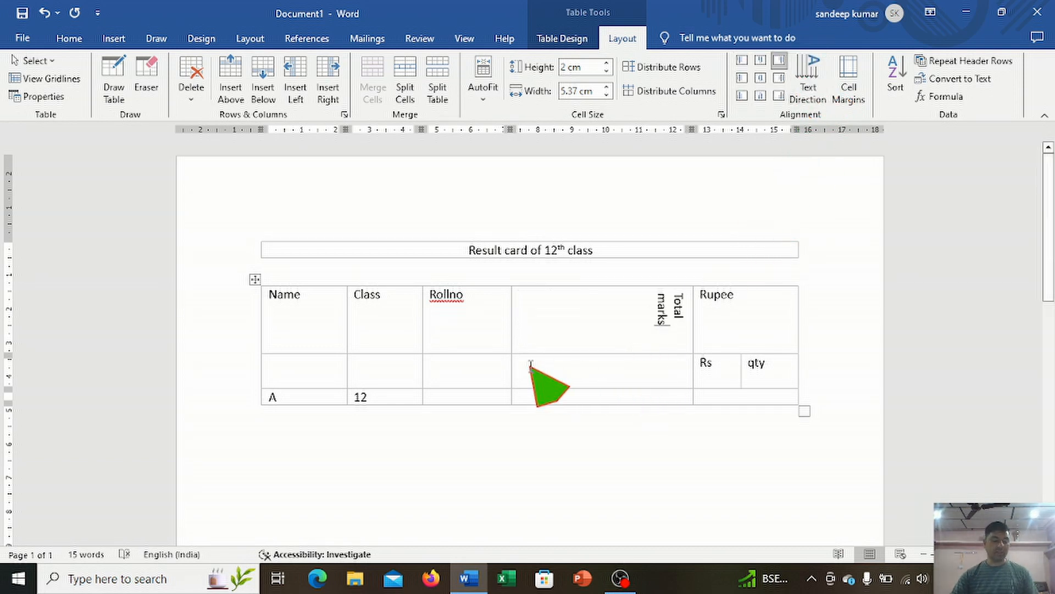
# Clear the whole document and enter Time table as the heading of a new example
pyautogui.hotkey('ctrl', 'a')
pyautogui.press('Delete')
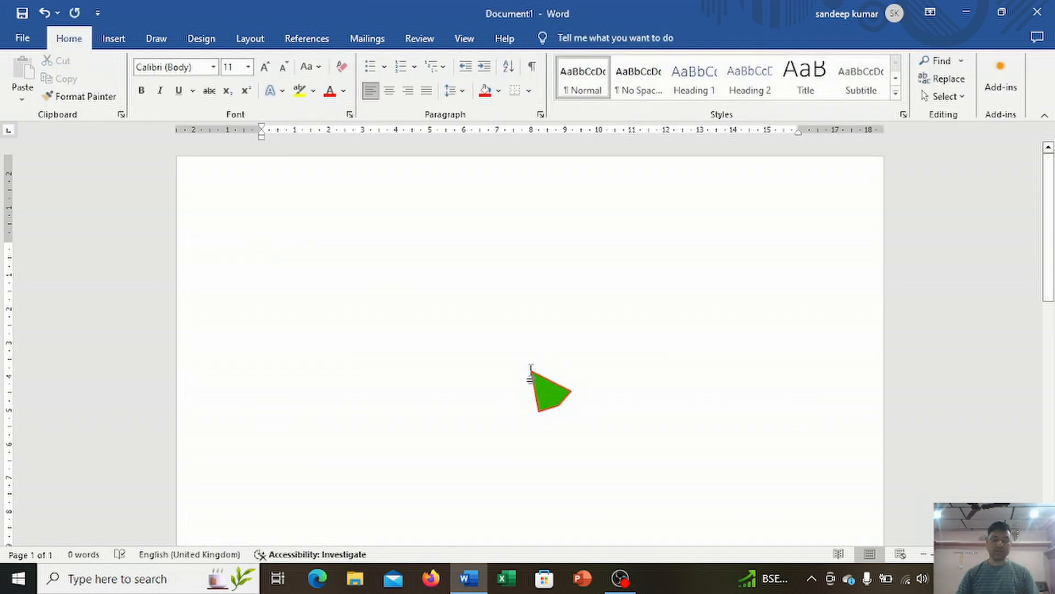
pyautogui.write('Time tbale')
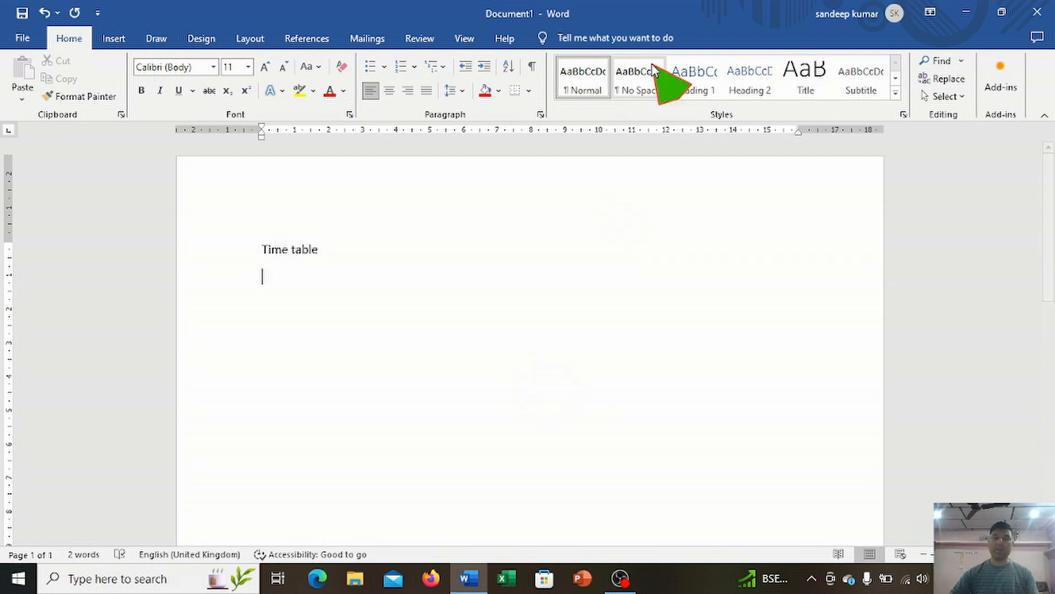
# Insert a table with three columns and three rows below the Time table heading
pyautogui.click(117, 40)
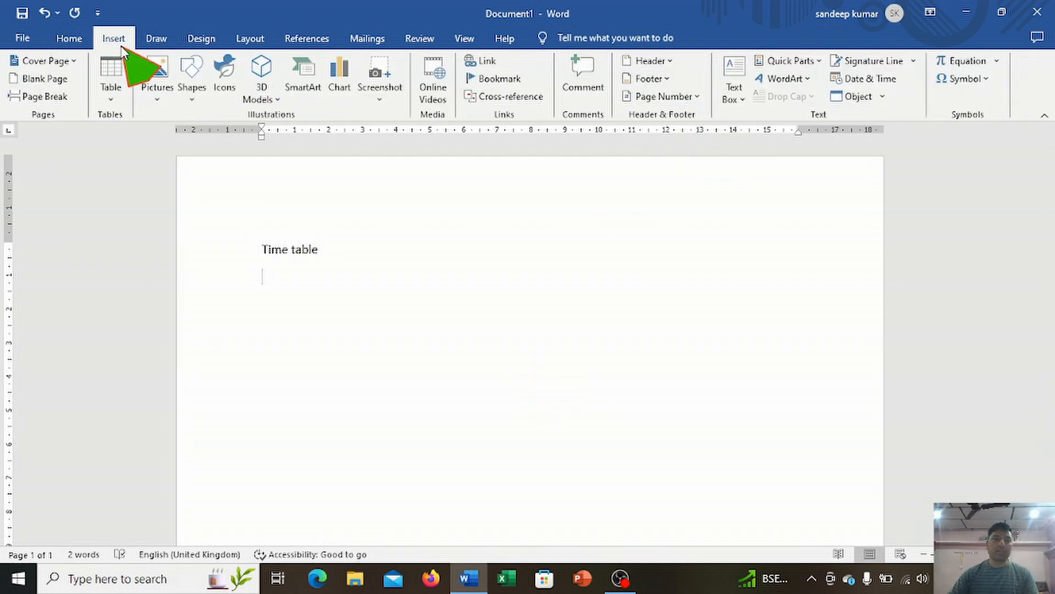
pyautogui.click(113, 80)
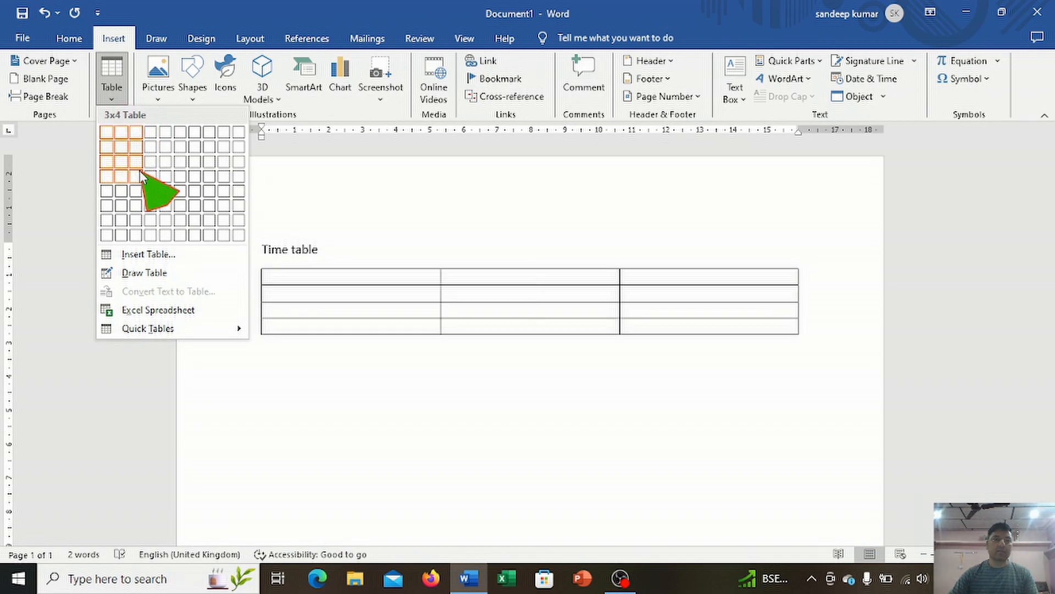
pyautogui.click(137, 162)
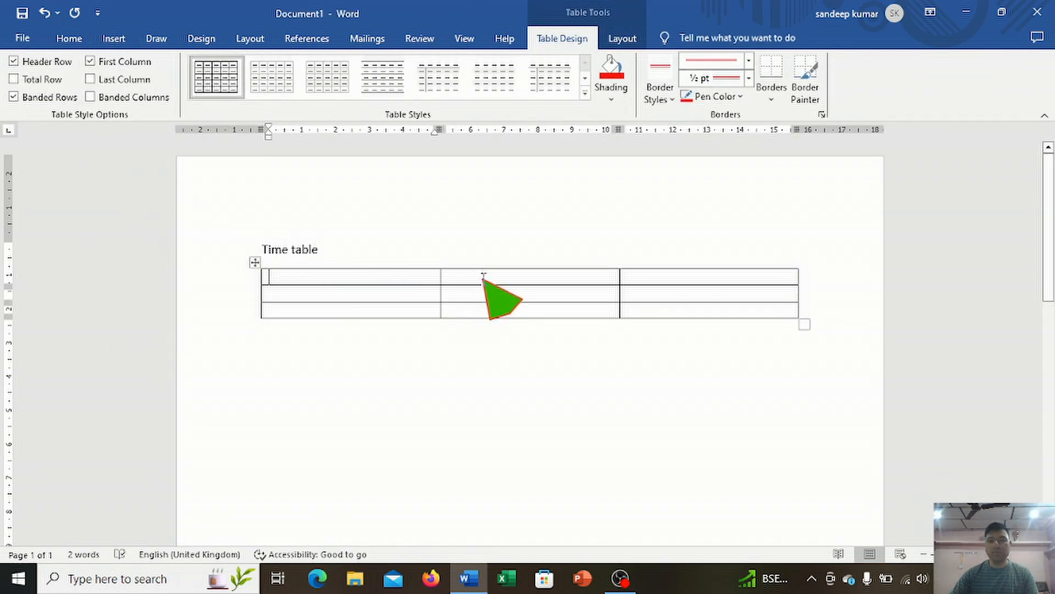
# Merge the middle column's three cells into one and enter Recess in it
pyautogui.moveTo(494, 277); pyautogui.dragTo(494, 316)
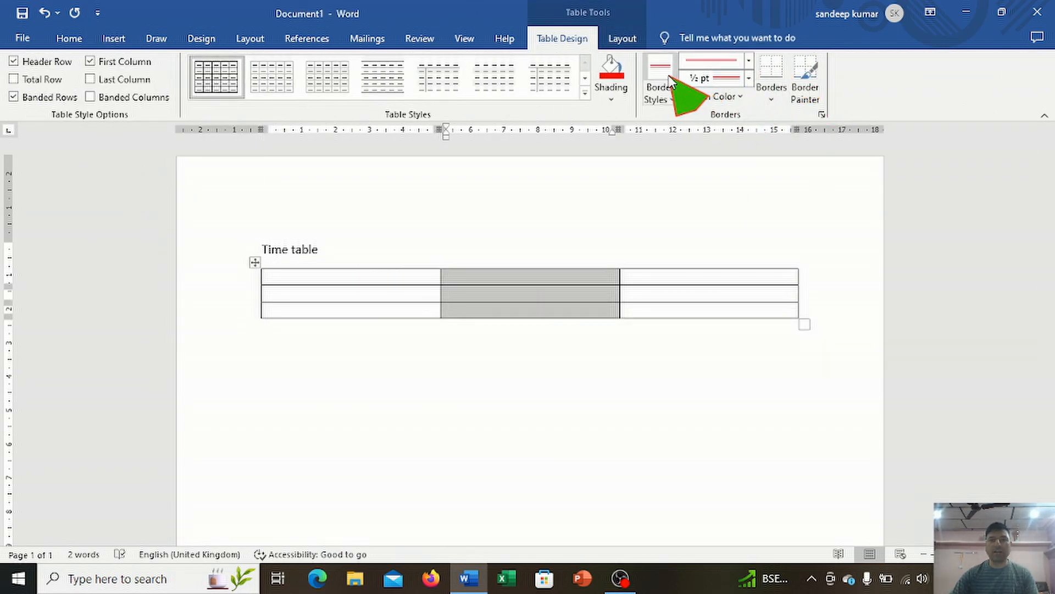
pyautogui.click(626, 39)
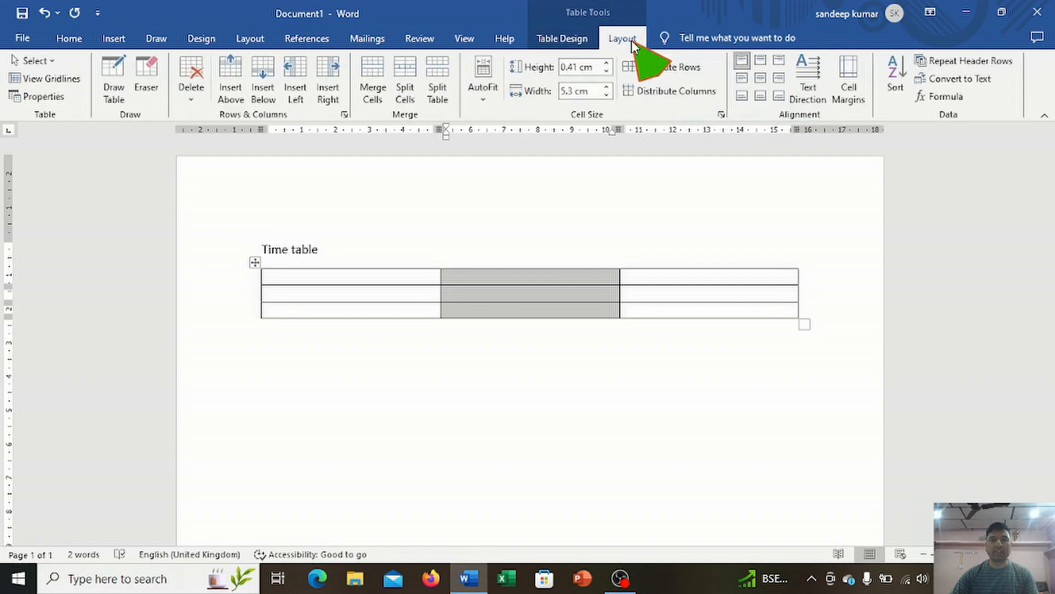
pyautogui.click(373, 88)
pyautogui.click(523, 284)
pyautogui.write('rec')
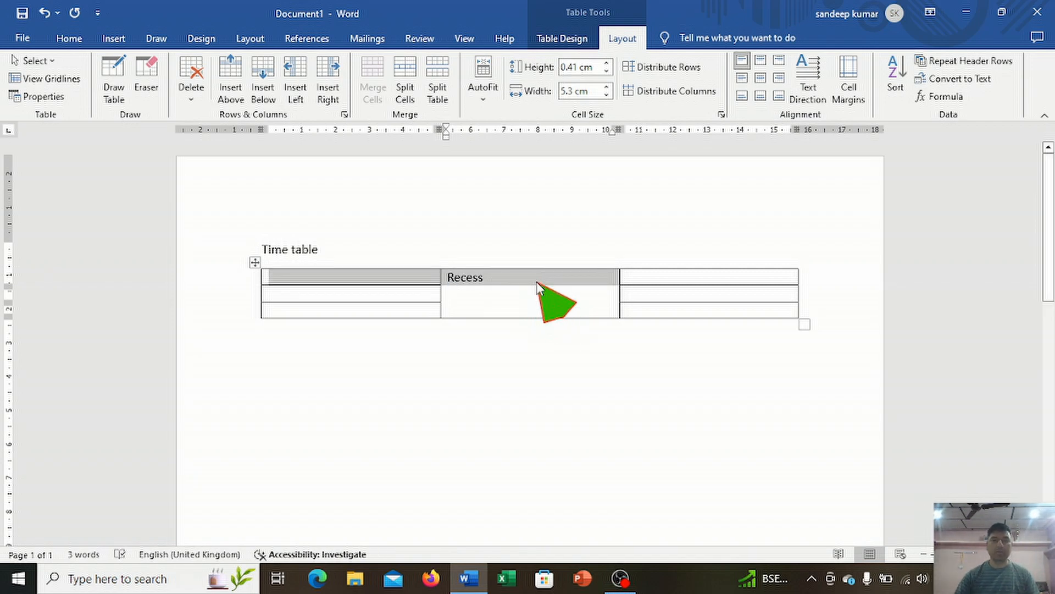
# Select the word Recess and rotate its text direction 90 degrees clockwise
pyautogui.click(536, 280)
pyautogui.moveTo(536, 280); pyautogui.dragTo(447, 281)
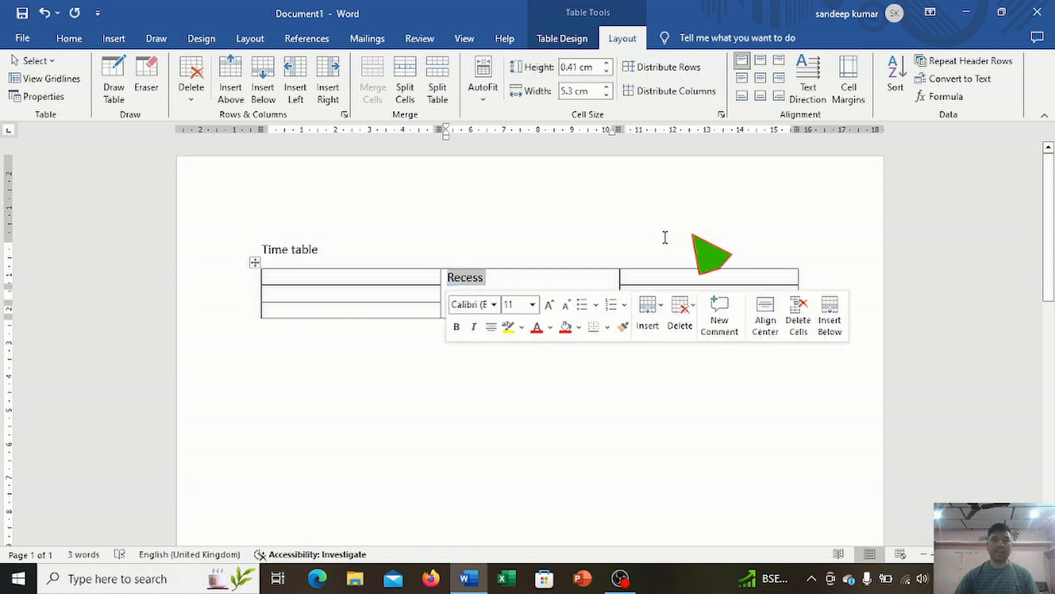
pyautogui.click(808, 86)
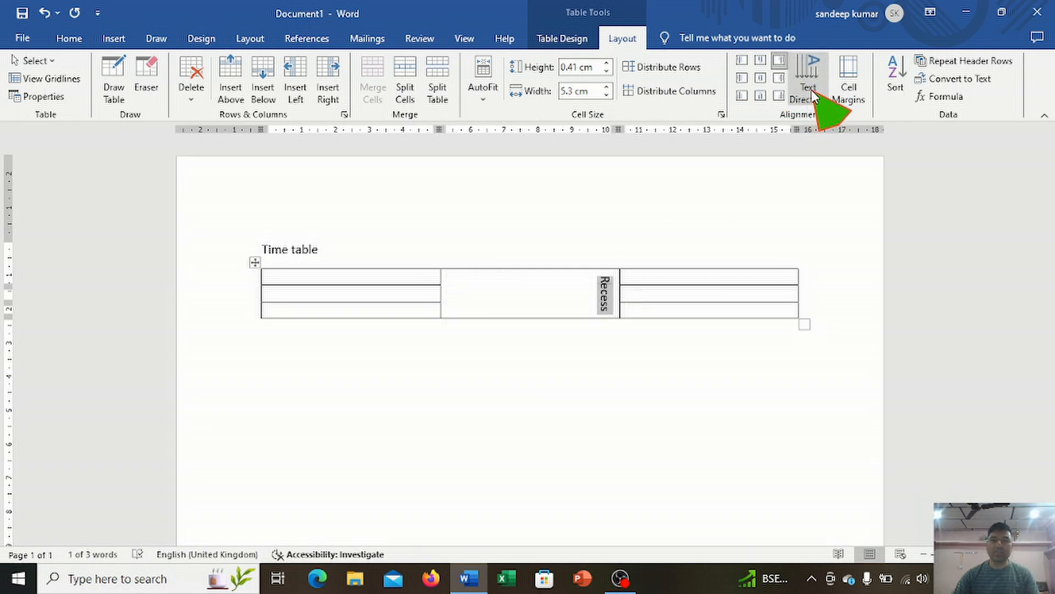
# Increase the font size of the rotated Recess text to 36
pyautogui.click(59, 35)
pyautogui.click(264, 67)
pyautogui.click(264, 67)
pyautogui.click(264, 67)
pyautogui.click(264, 67)
pyautogui.click(264, 67)
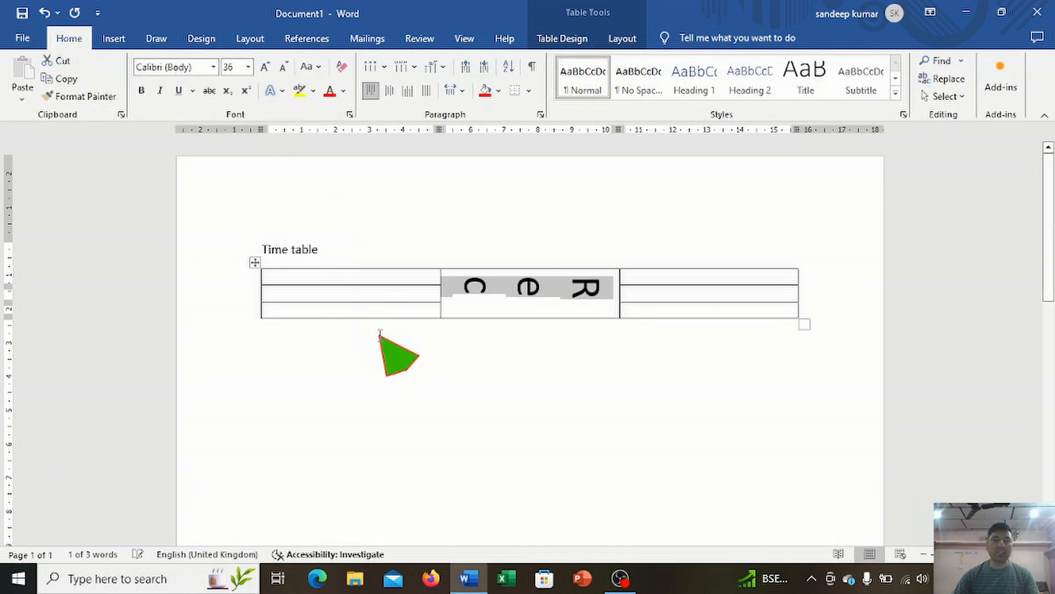
# Set the height of the row containing the rotated Recess text to 0.3 cm and try to stretch the row by its lower border
pyautogui.click(627, 41)
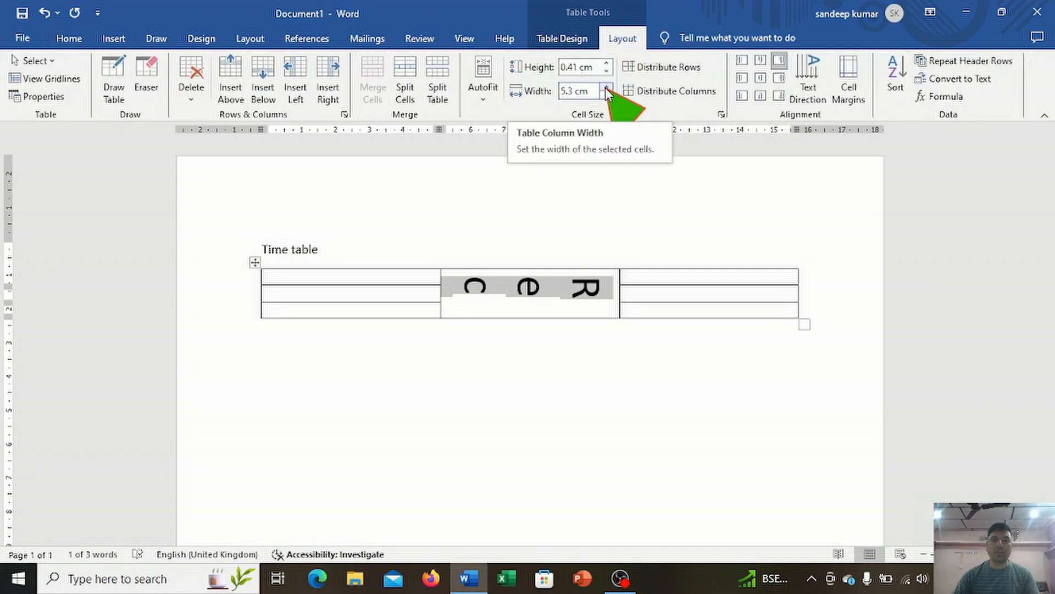
pyautogui.click(606, 71)
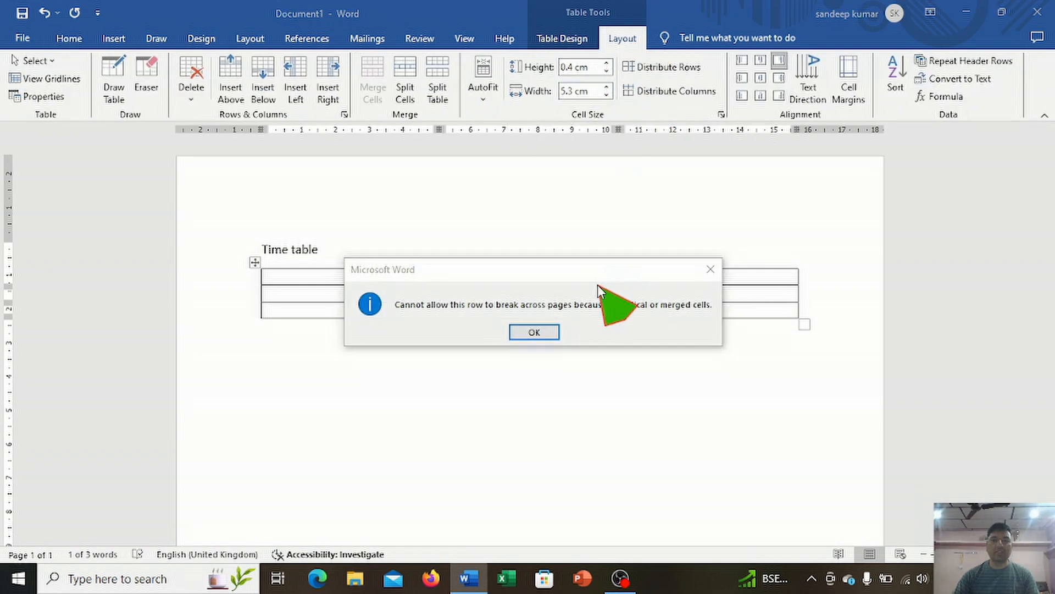
pyautogui.click(552, 332)
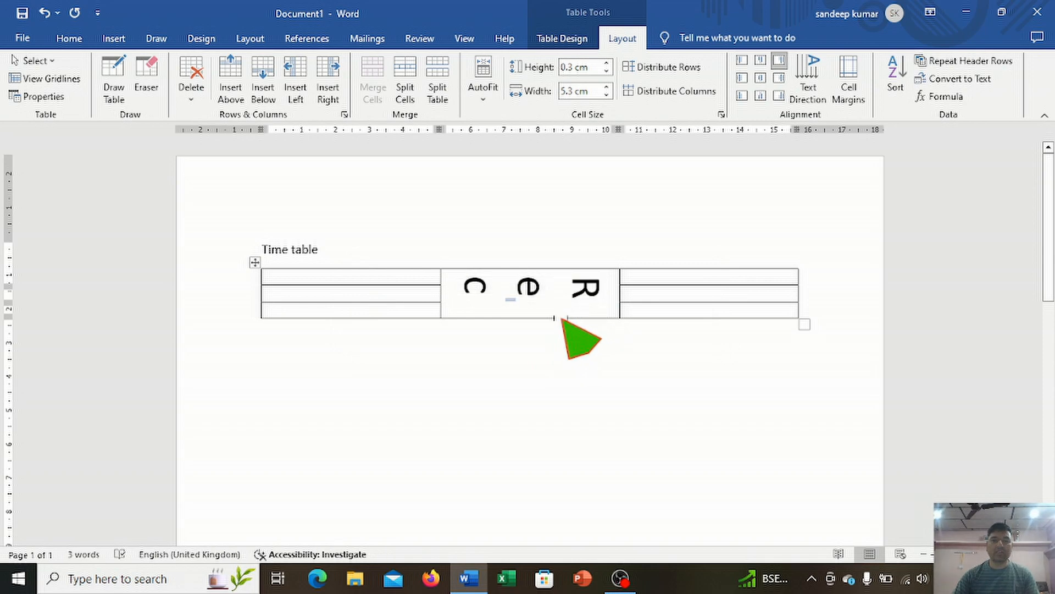
pyautogui.moveTo(565, 319); pyautogui.dragTo(556, 354)
pyautogui.click(532, 295)
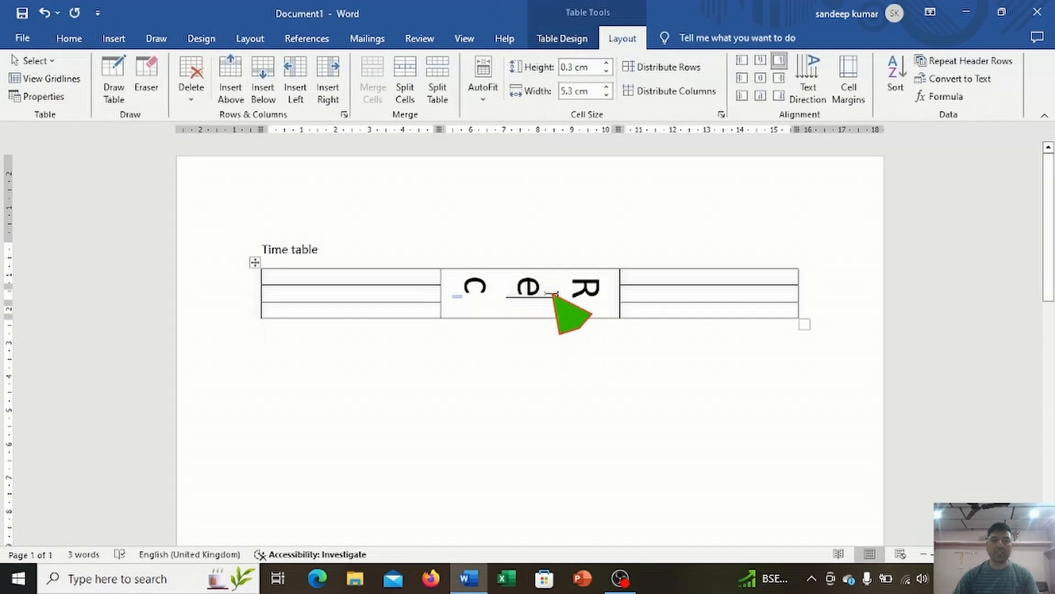
# Select the whole document and decrease the font size of the heading and table text several times
pyautogui.hotkey('ctrl', 'a')
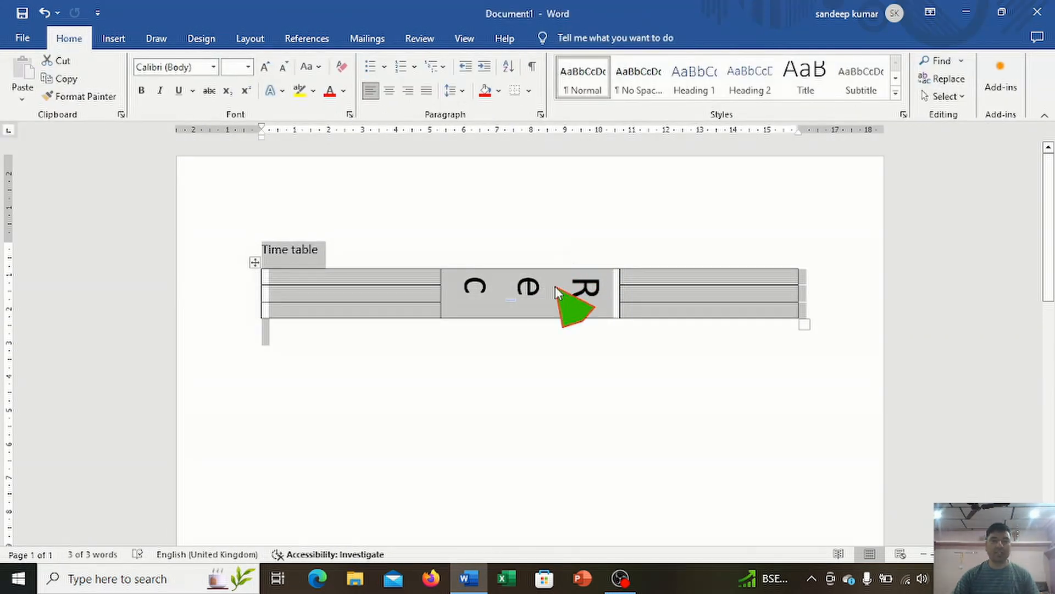
pyautogui.click(575, 294)
pyautogui.moveTo(574, 292); pyautogui.dragTo(463, 291)
pyautogui.moveTo(528, 283); pyautogui.dragTo(527, 284)
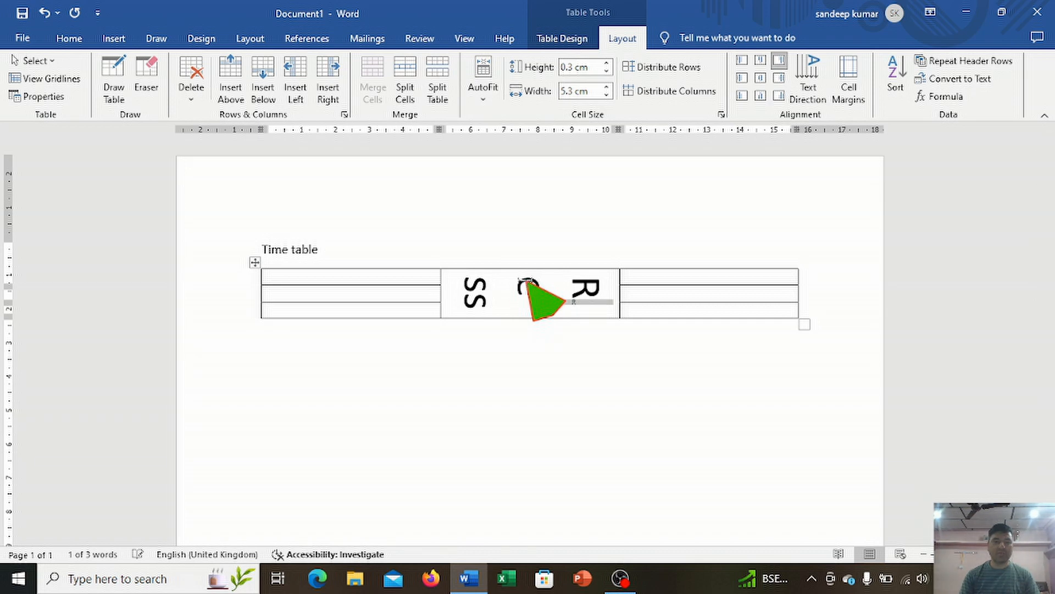
pyautogui.hotkey('ctrl', 'a')
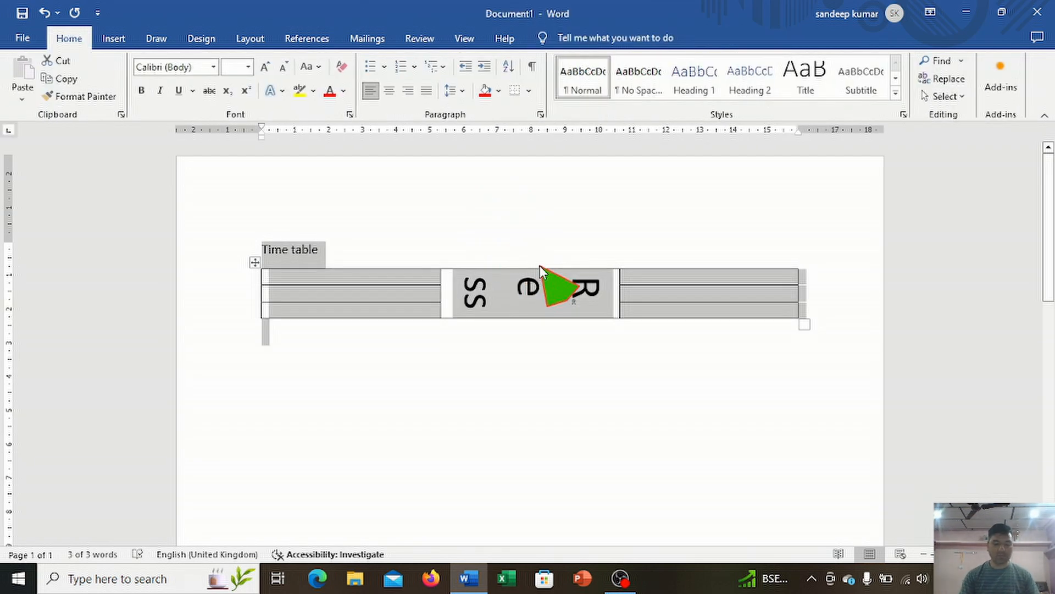
pyautogui.hotkey('ctrl', '[')
pyautogui.hotkey('ctrl', '[')
pyautogui.hotkey('ctrl', '[')
pyautogui.hotkey('ctrl', '[')
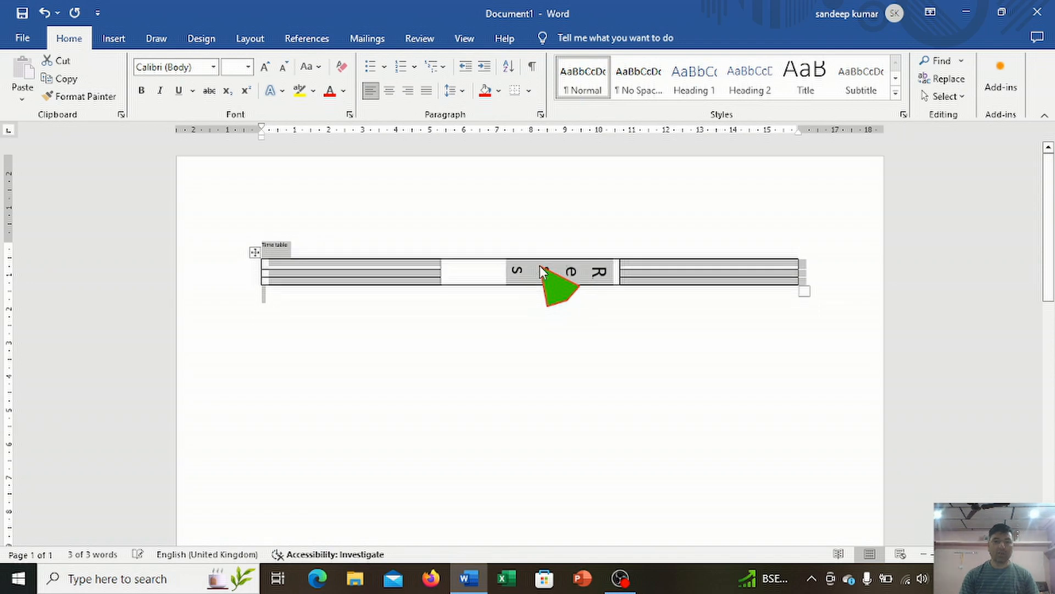
pyautogui.click(608, 278)
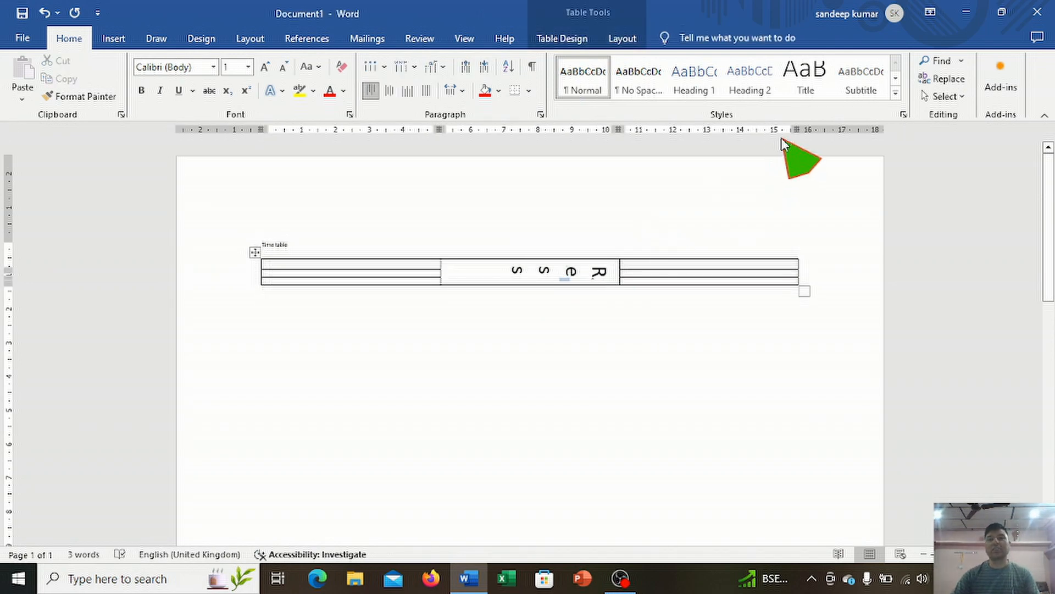
pyautogui.click(607, 276)
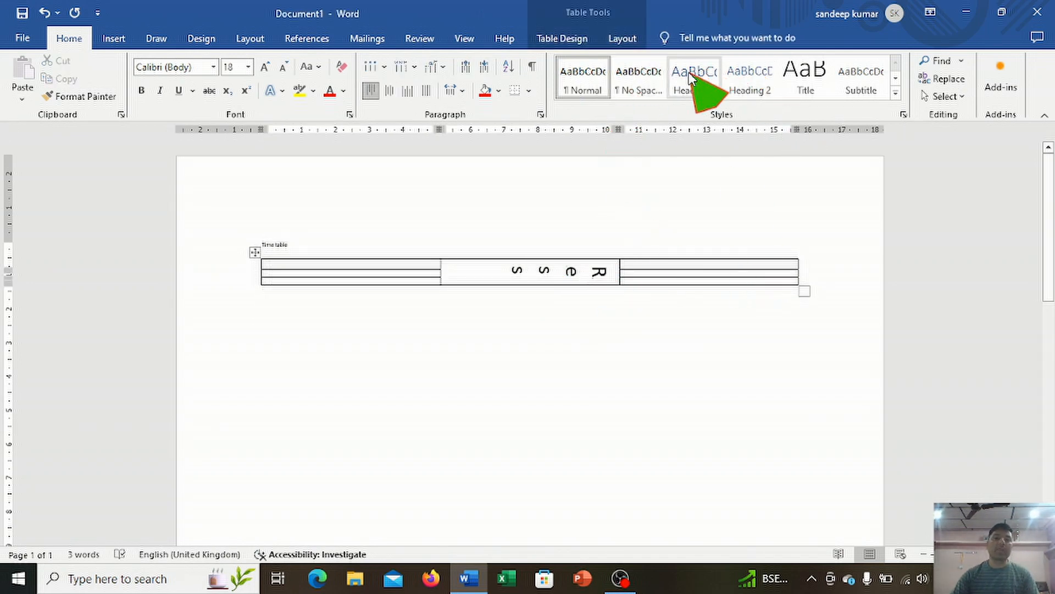
pyautogui.click(661, 269)
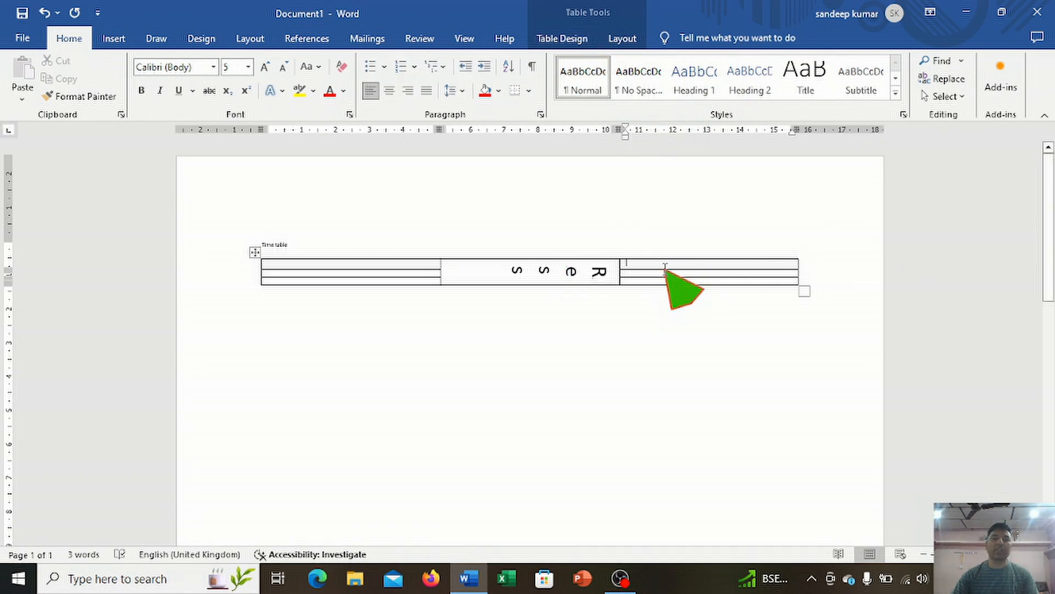
pyautogui.click(623, 39)
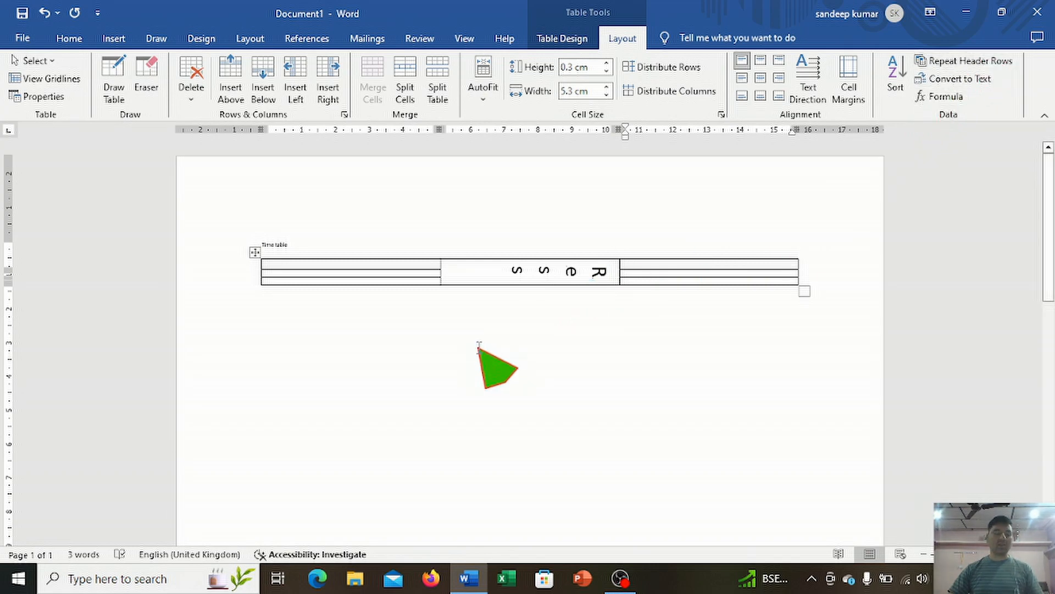
# Delete all the document's content and enter the heading Table: rows and columns at font size 48
pyautogui.hotkey('ctrl', 'a')
pyautogui.press('Delete')
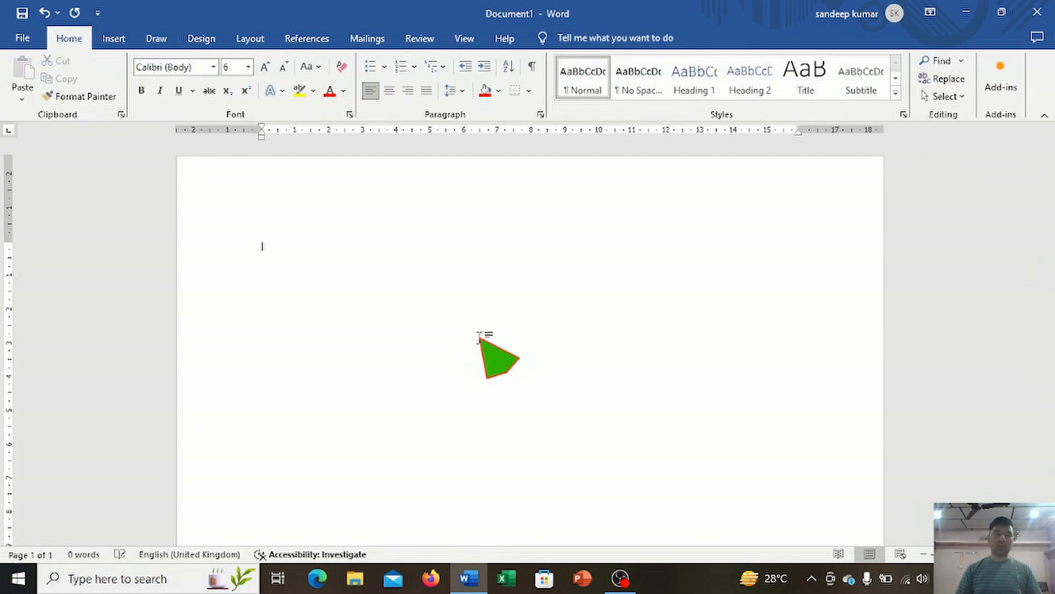
pyautogui.write('table')
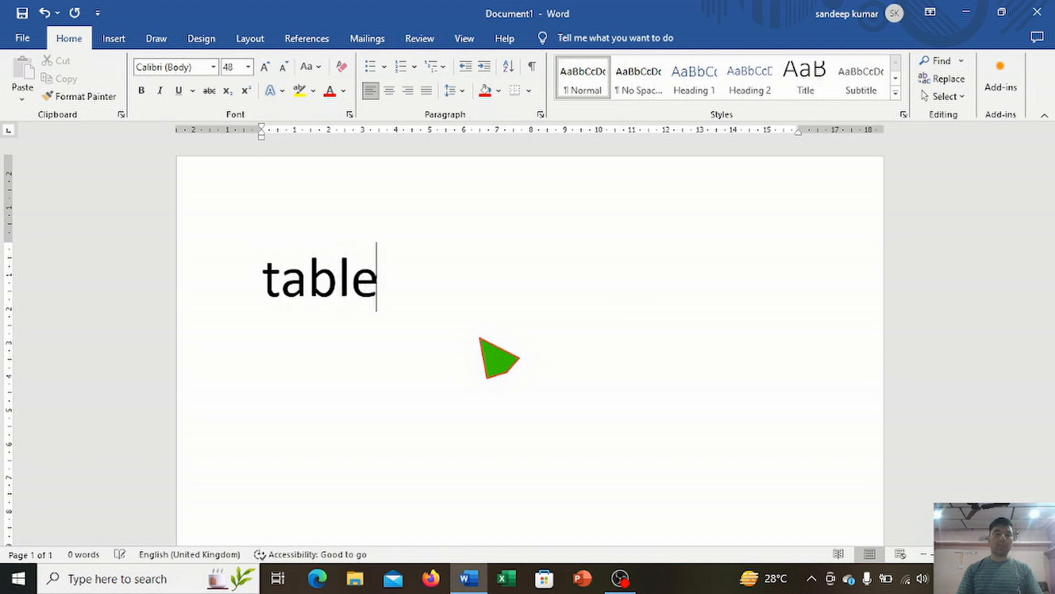
pyautogui.write(':')
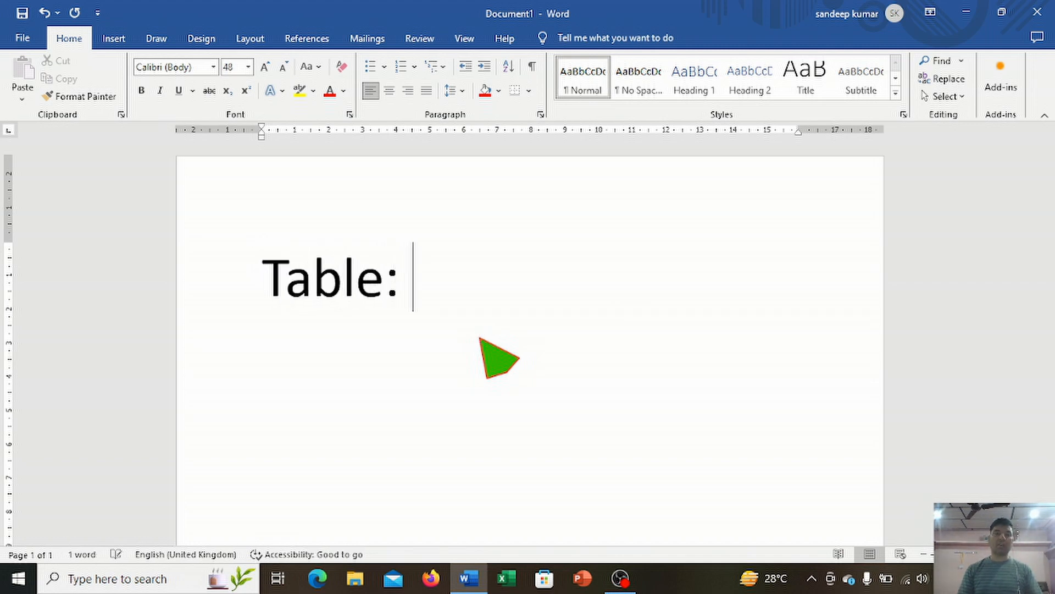
pyautogui.write(' row and')
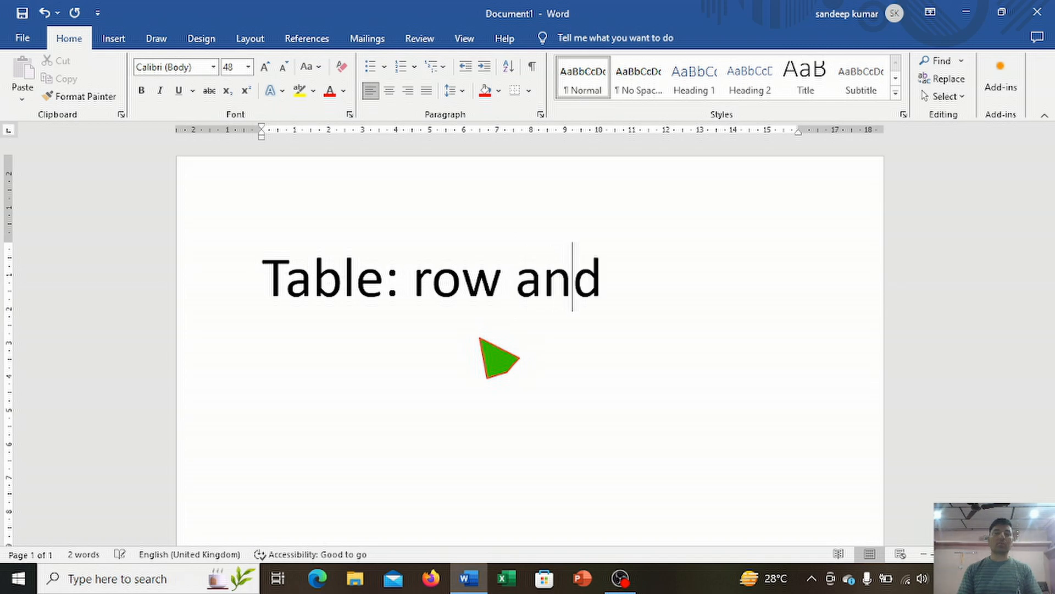
pyautogui.press('BackSpace')
pyautogui.press('BackSpace')
pyautogui.press('BackSpace')
pyautogui.press('BackSpace')
pyautogui.press('BackSpace')
pyautogui.write('s ')
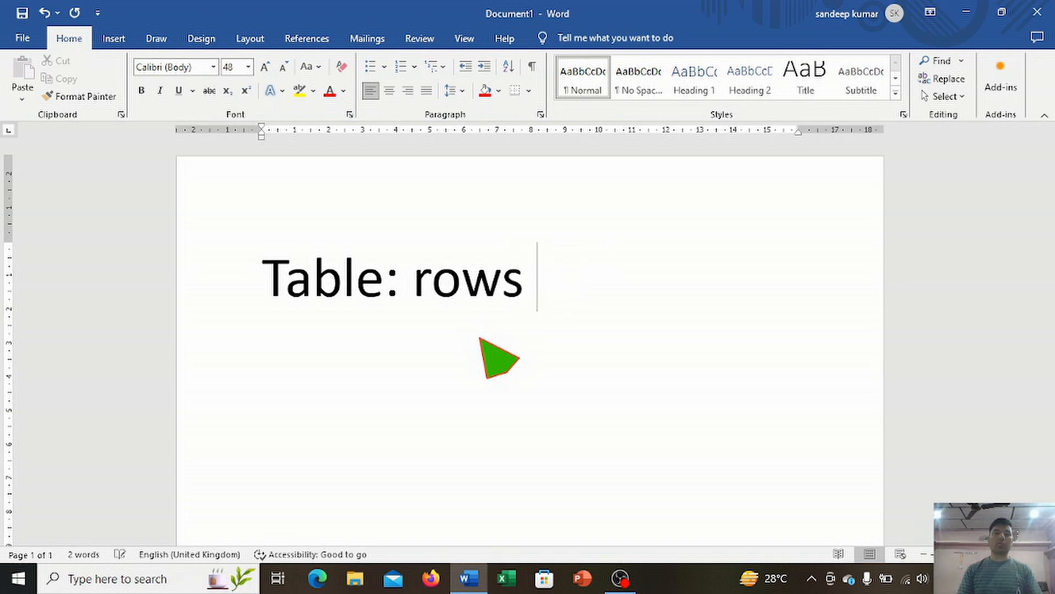
pyautogui.write('and colum')
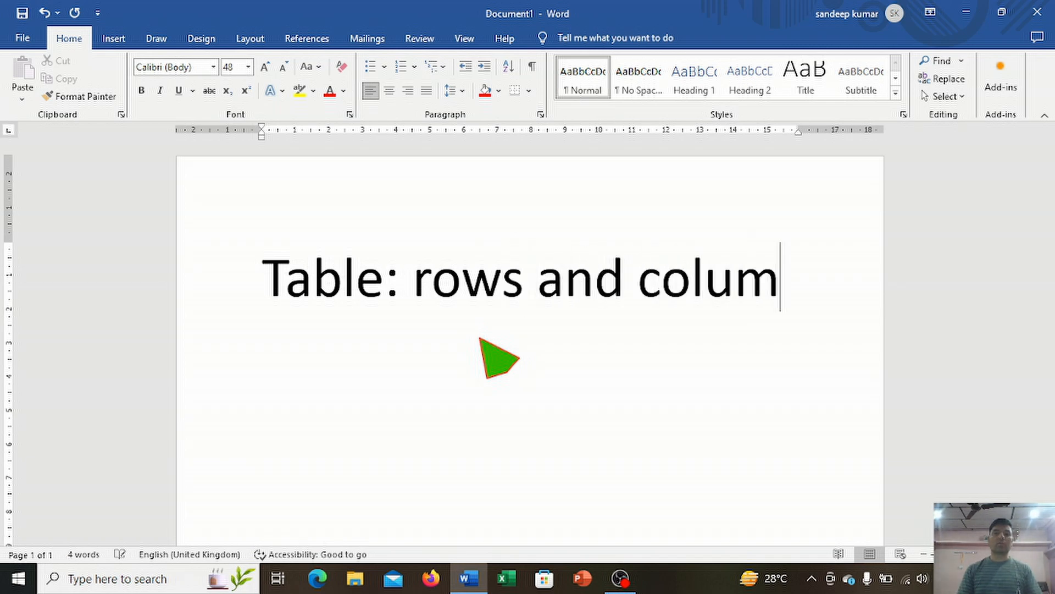
pyautogui.write('ns')
pyautogui.press('Return')
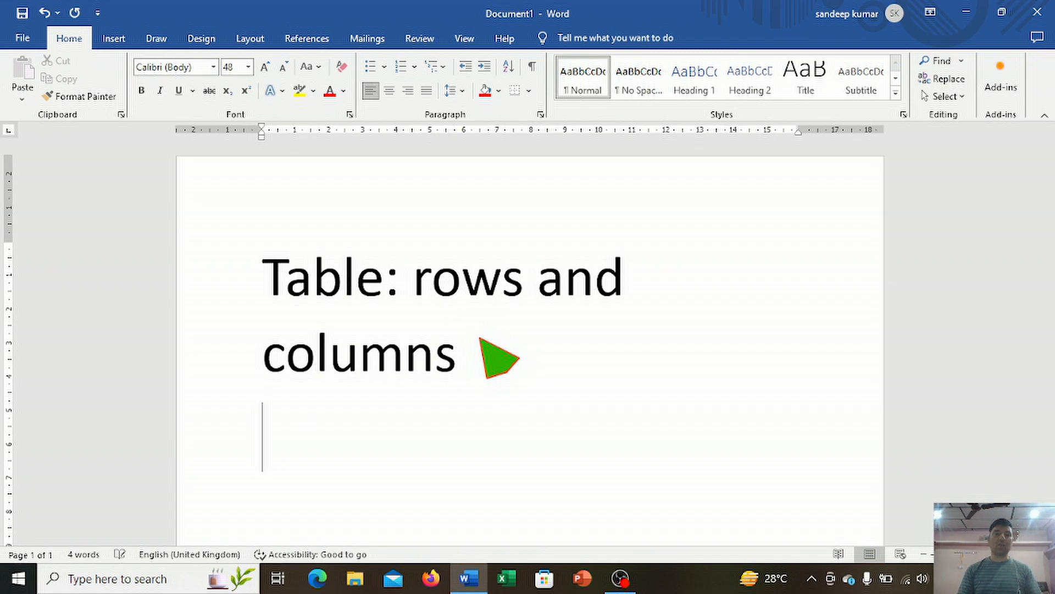
# Add the lines Draw table and 2. insert table below the heading
pyautogui.write('dra')
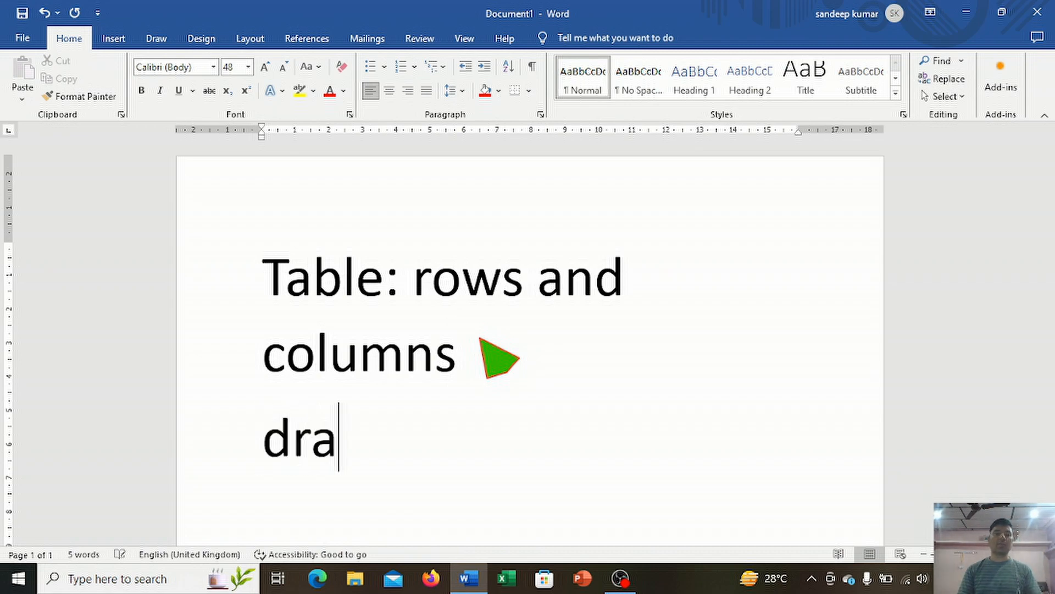
pyautogui.write('w table')
pyautogui.press('Return')
pyautogui.write('2.')
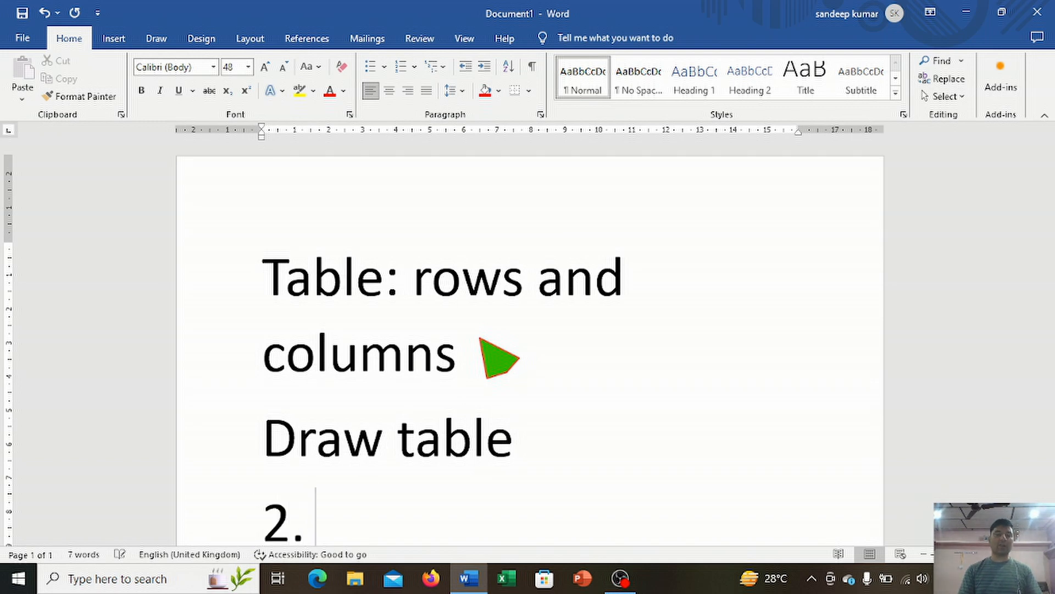
pyautogui.write(' insert t')
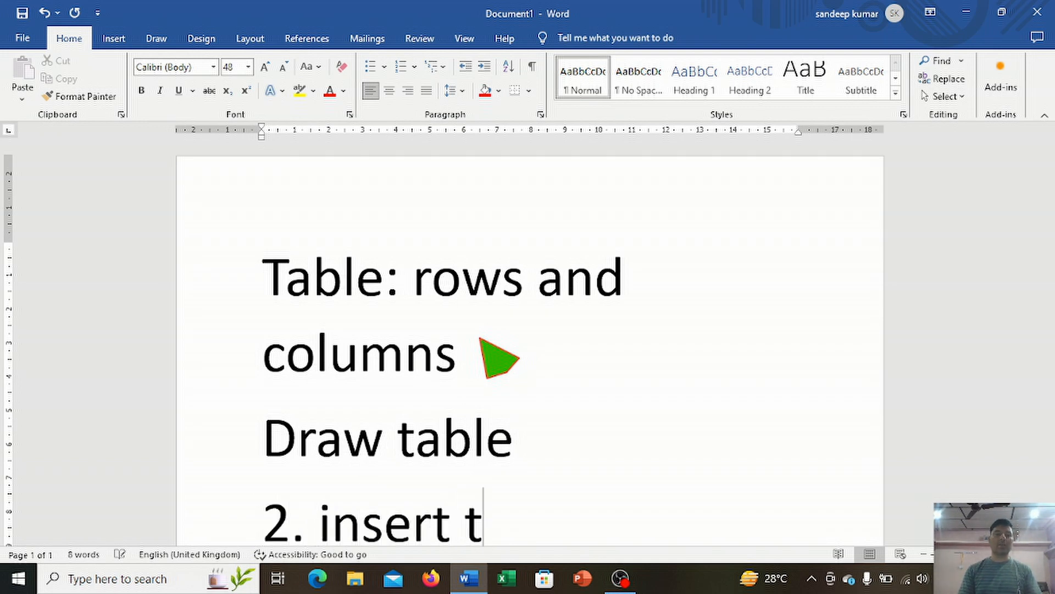
pyautogui.write('able')
pyautogui.press('Return')
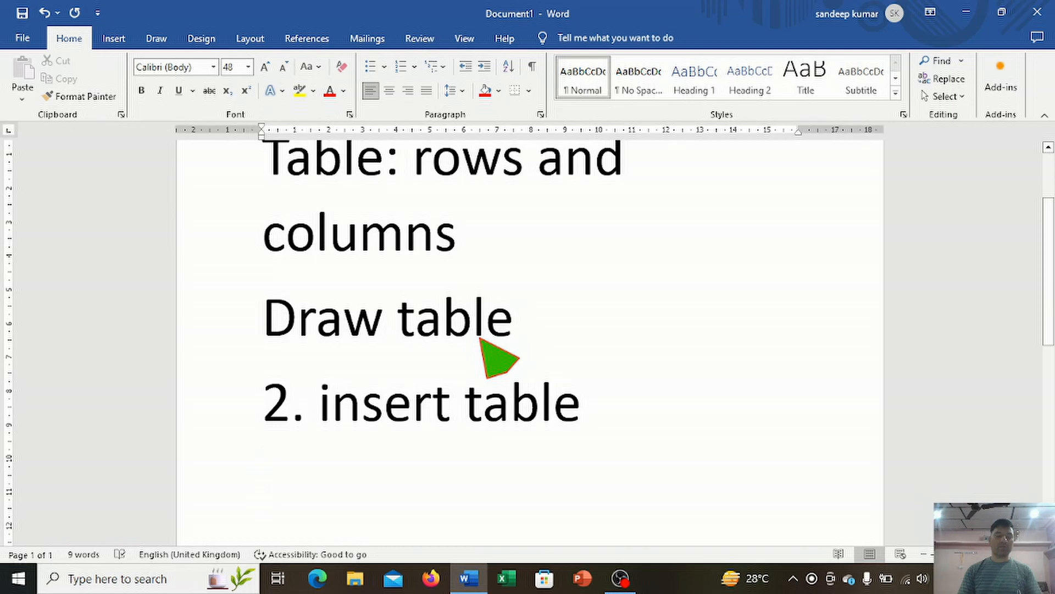
# Add the lines 3. layout menu and 4. design menu to the end of the list
pyautogui.write('3. layou')
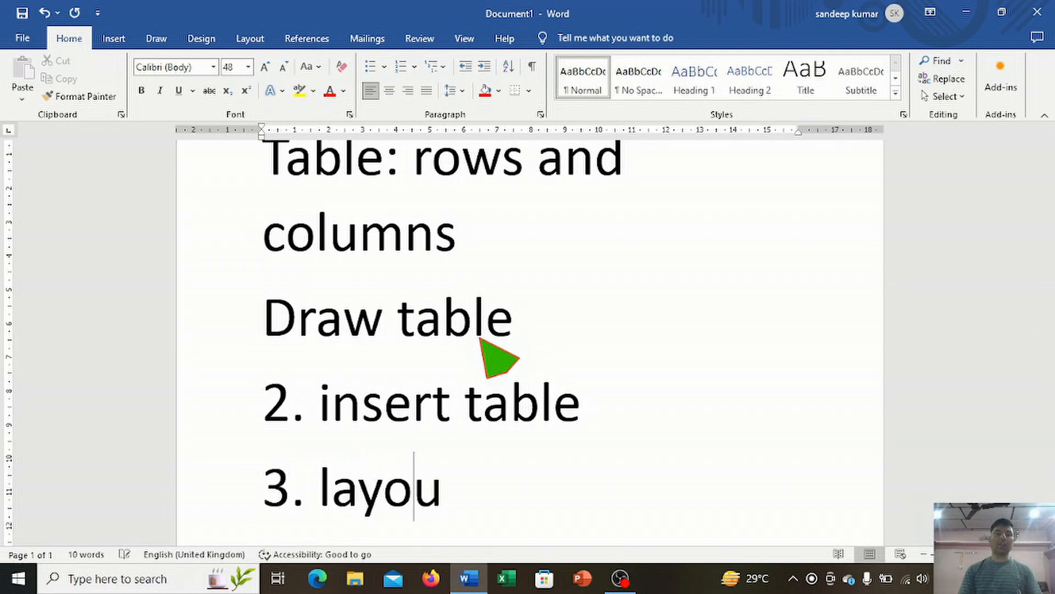
pyautogui.write('t meny')
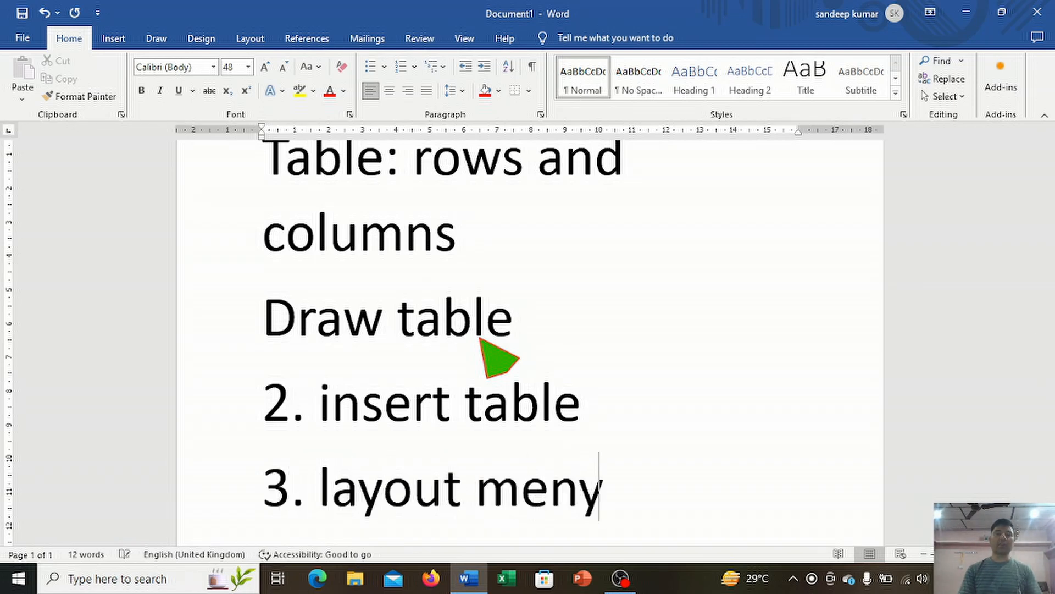
pyautogui.press('BackSpace')
pyautogui.write('u')
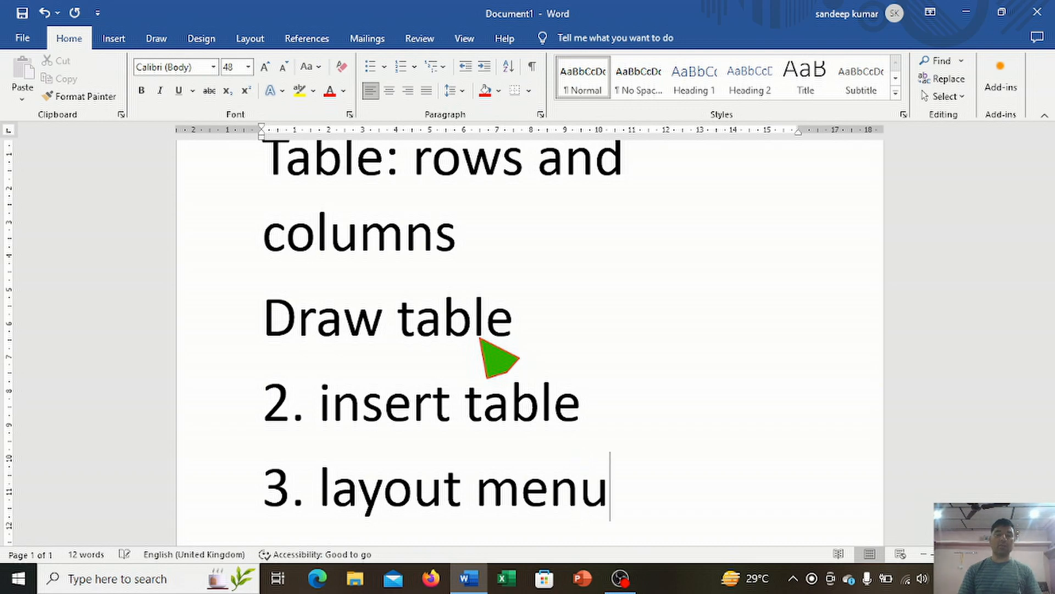
pyautogui.press('Return')
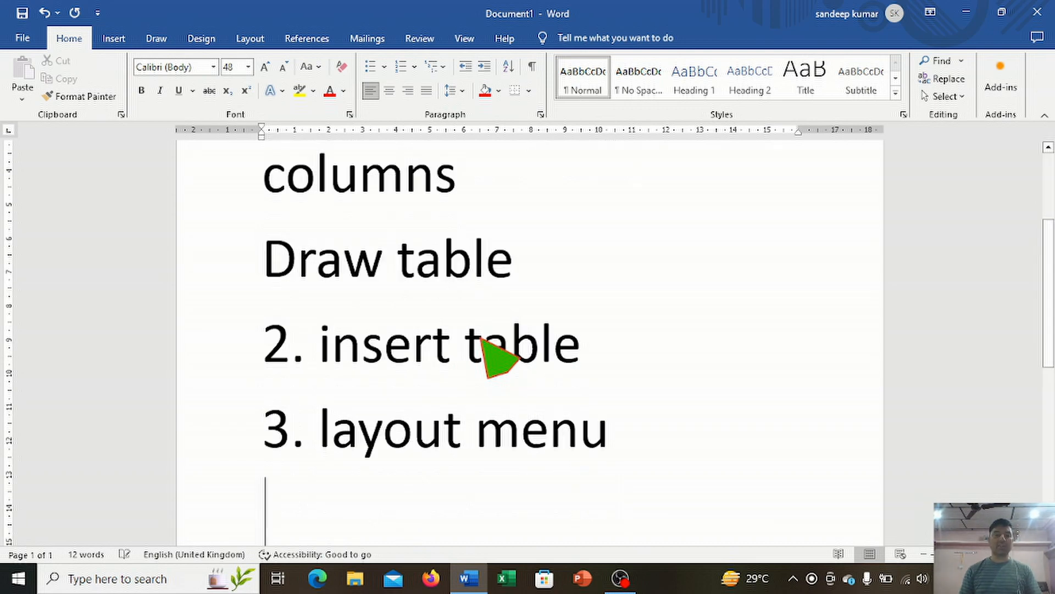
pyautogui.write('4. ')
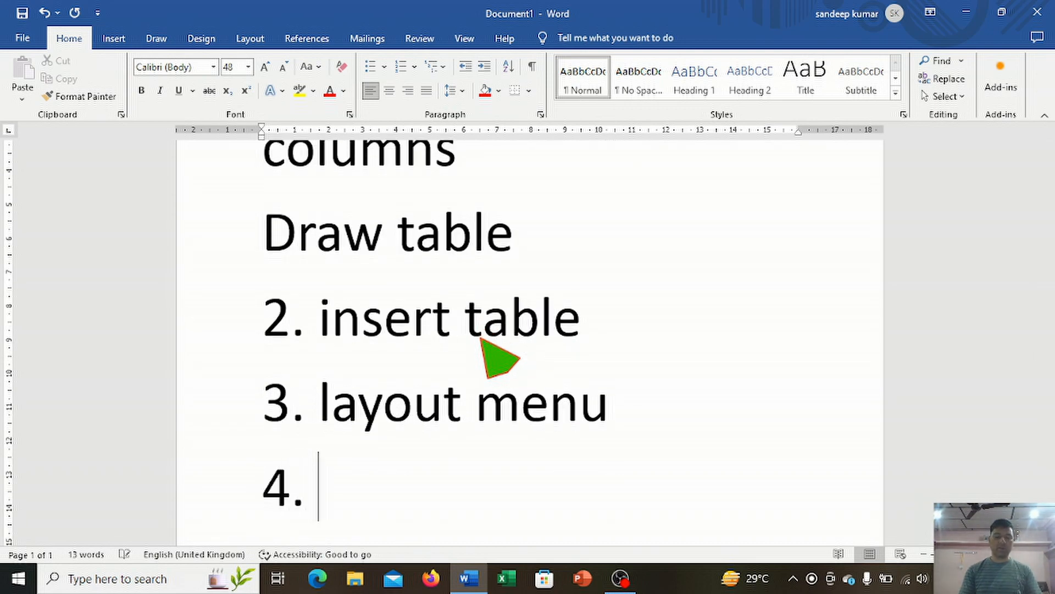
pyautogui.write('design menuy')
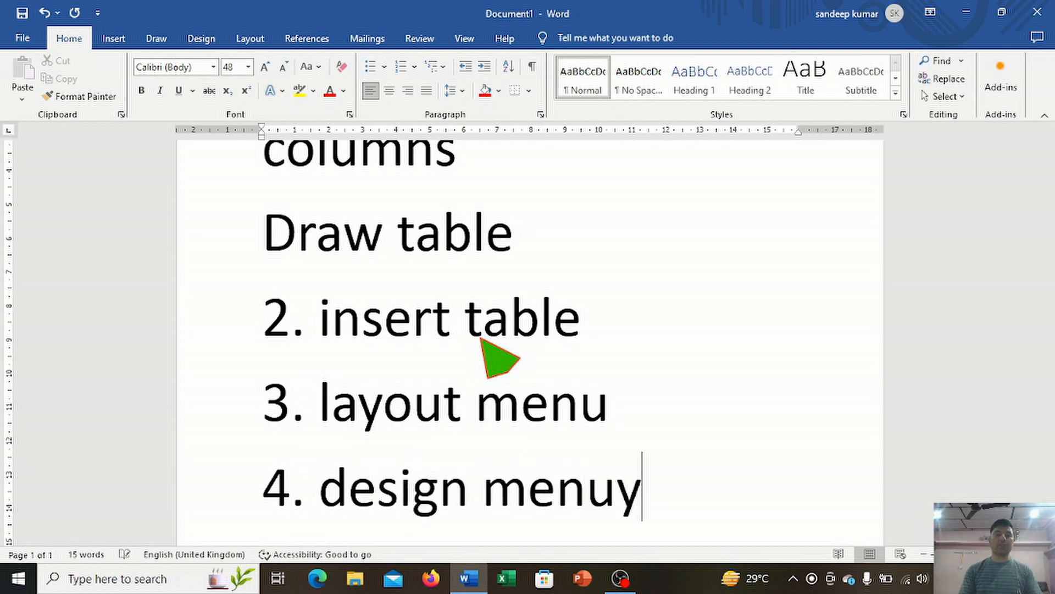
pyautogui.press('BackSpace')
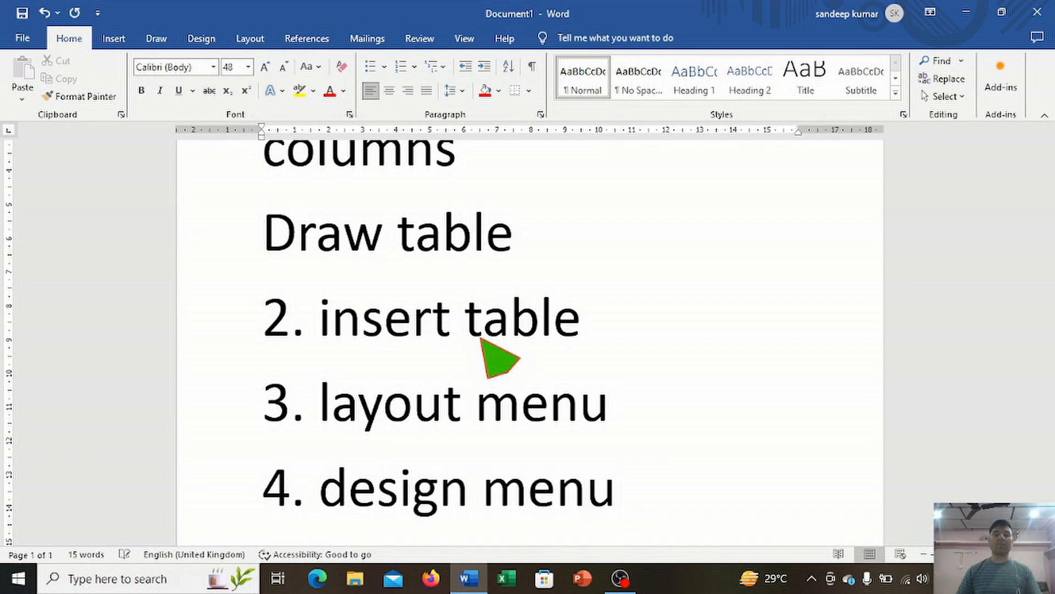